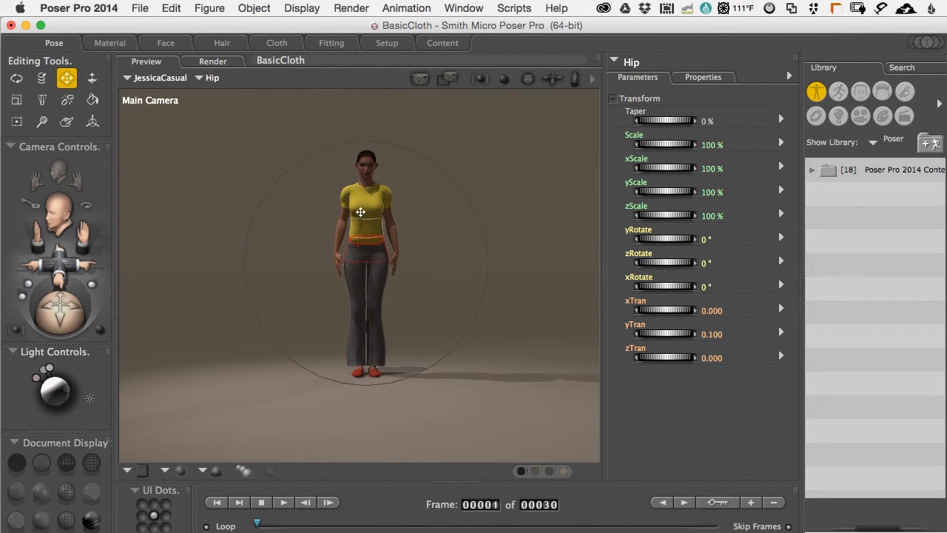
Render a close-up of the figure's yellow shirt around the neckline and shoulder
scroll(359, 206, up, 3)
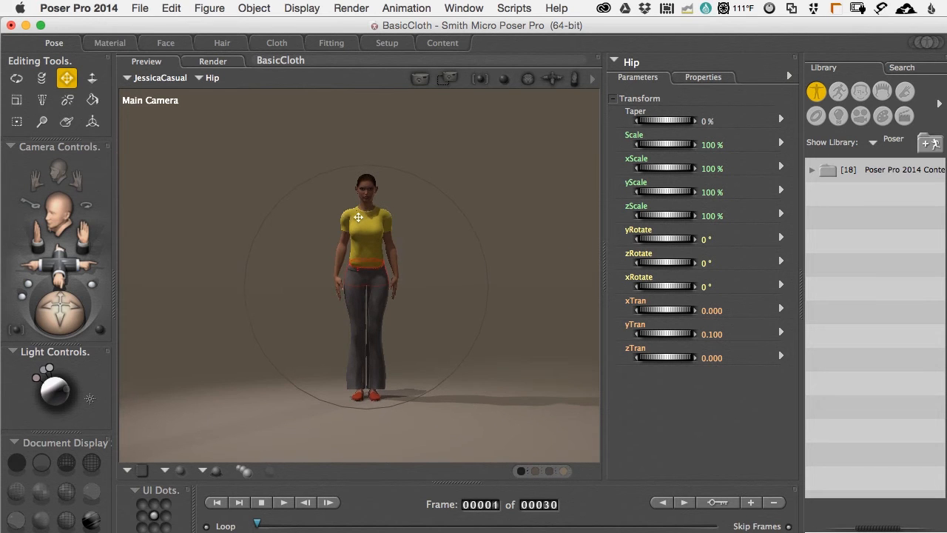
scroll(358, 217, up, 5)
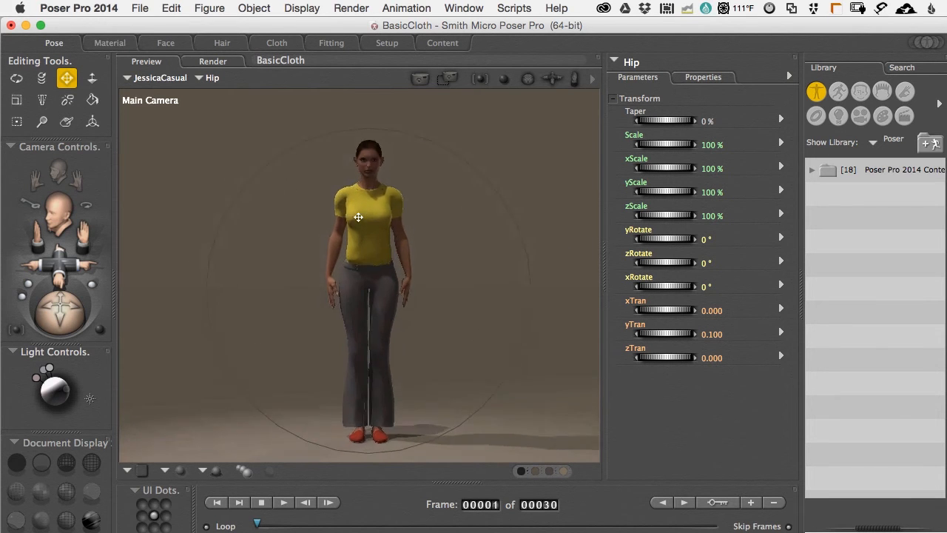
scroll(359, 216, up, 8)
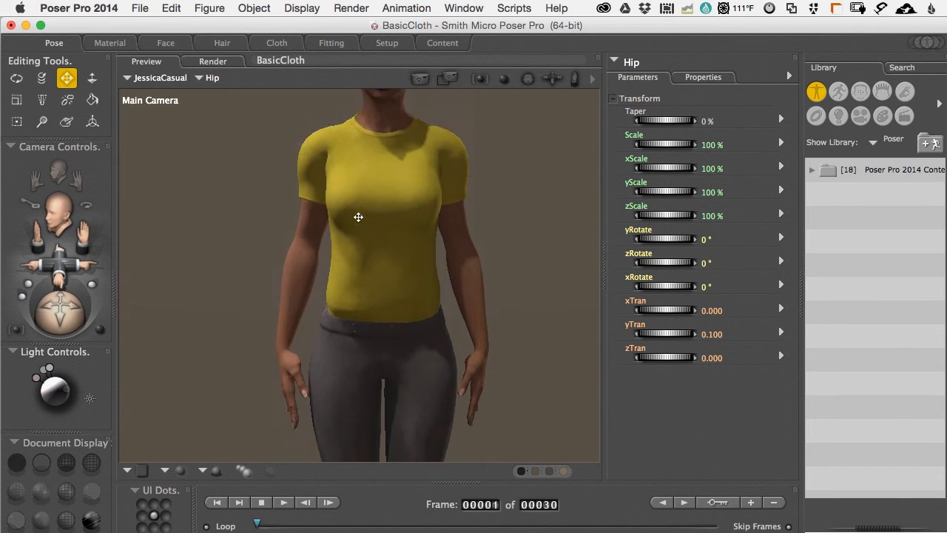
scroll(354, 210, up, 10)
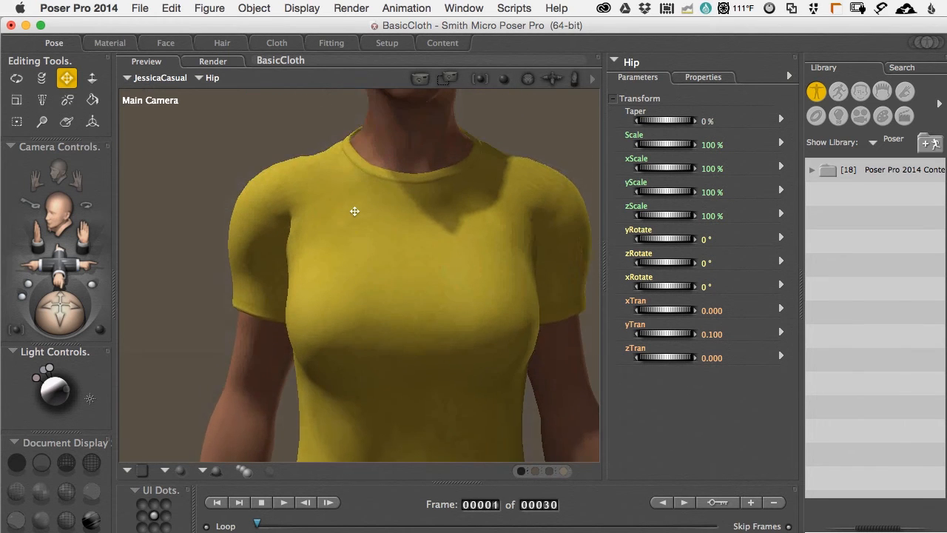
scroll(354, 211, up, 4)
scroll(354, 211, down, 6)
scroll(354, 210, up, 5)
scroll(355, 211, down, 5)
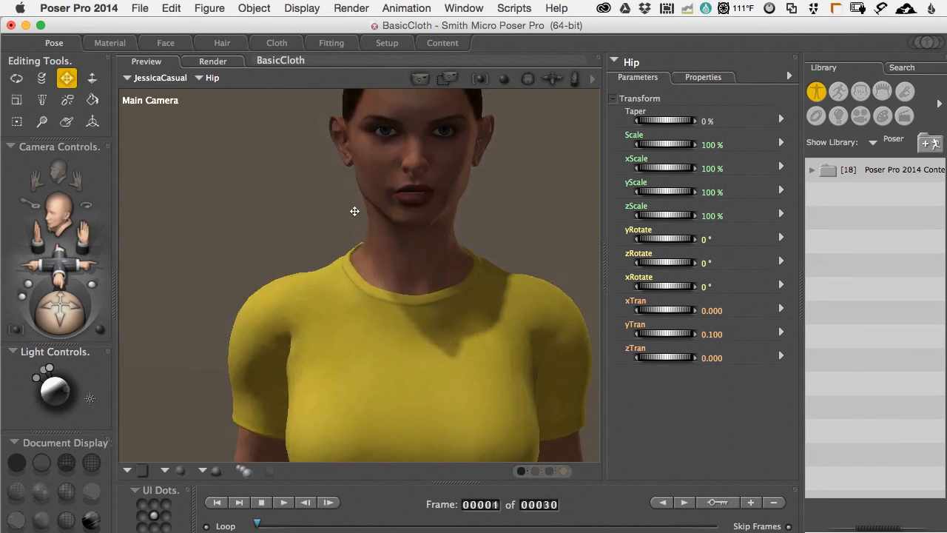
scroll(355, 211, up, 3)
scroll(334, 237, down, 1)
scroll(307, 295, up, 8)
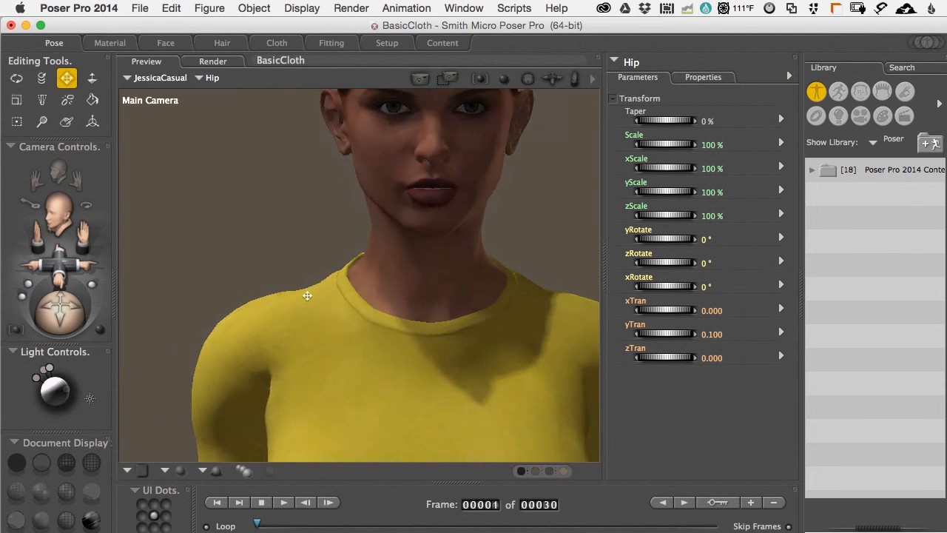
scroll(307, 295, down, 5)
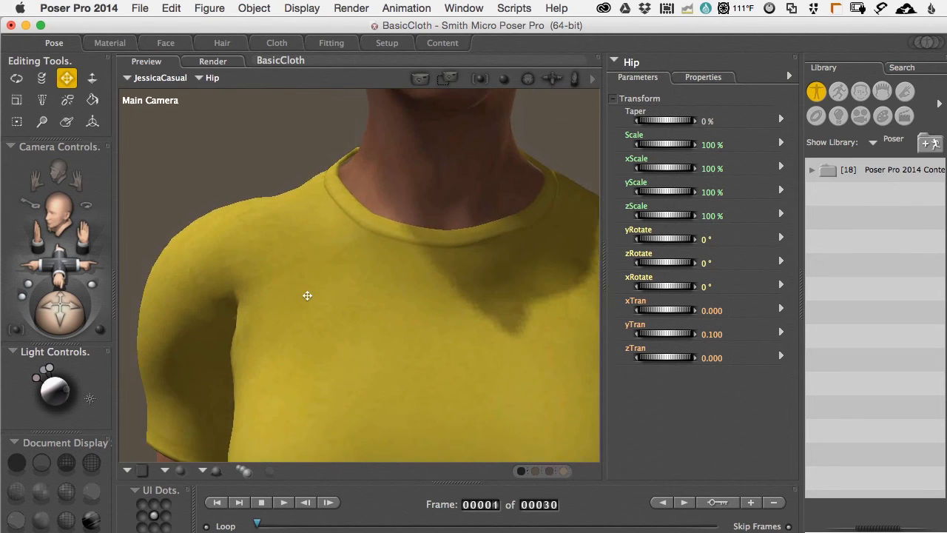
key(super+r)
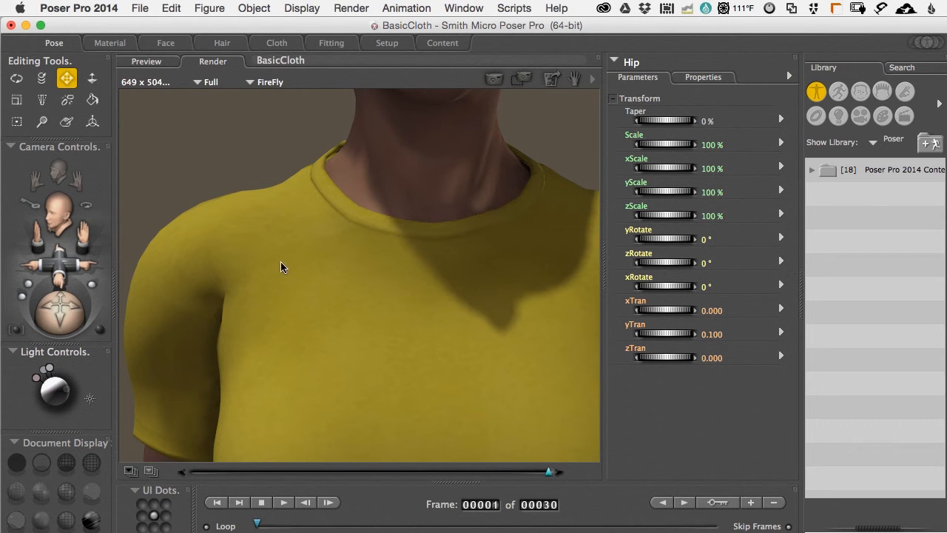
Brighten Light 4 by changing its colour to near-white, about 0.953 for red, green and blue
click(50, 369)
click(70, 420)
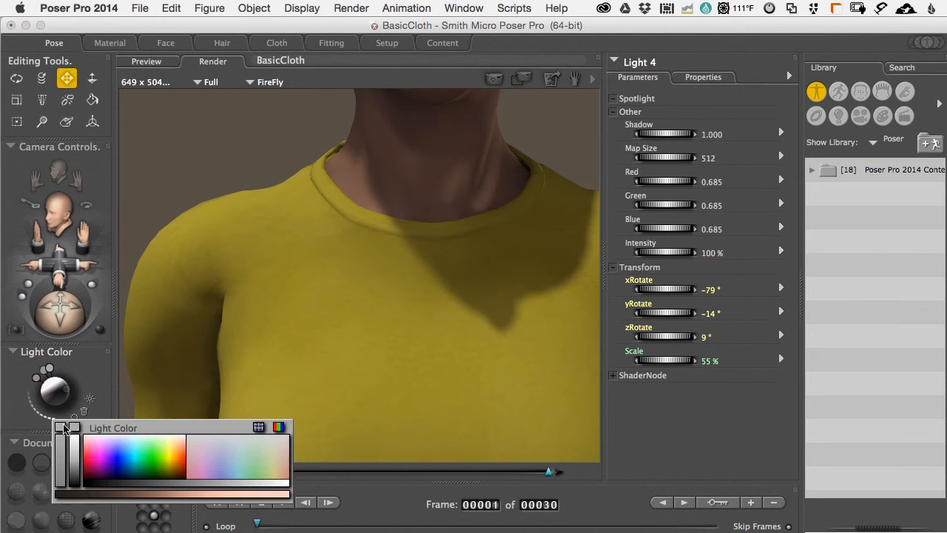
click(76, 441)
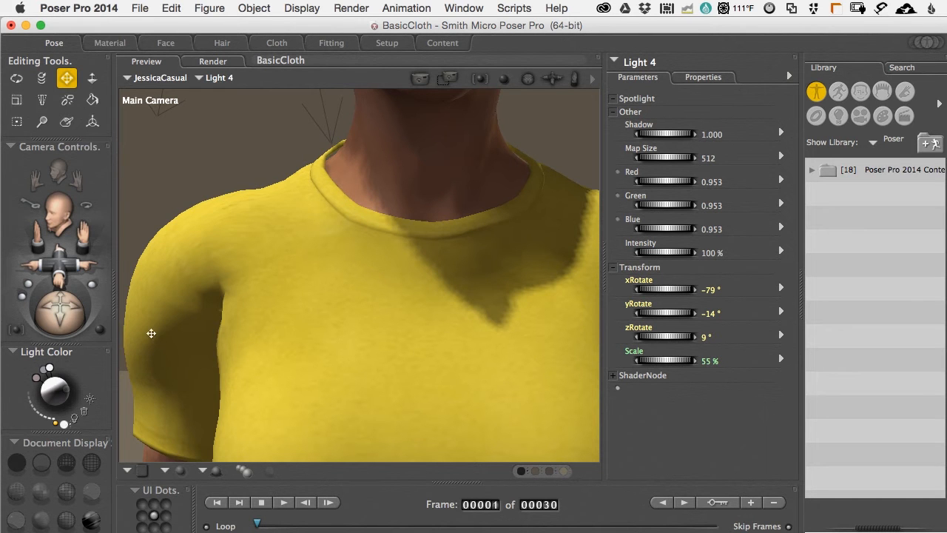
Open JessicaCasual's shirt material for advanced editing and inspect the texture preview of its existing Image_Map node
click(111, 43)
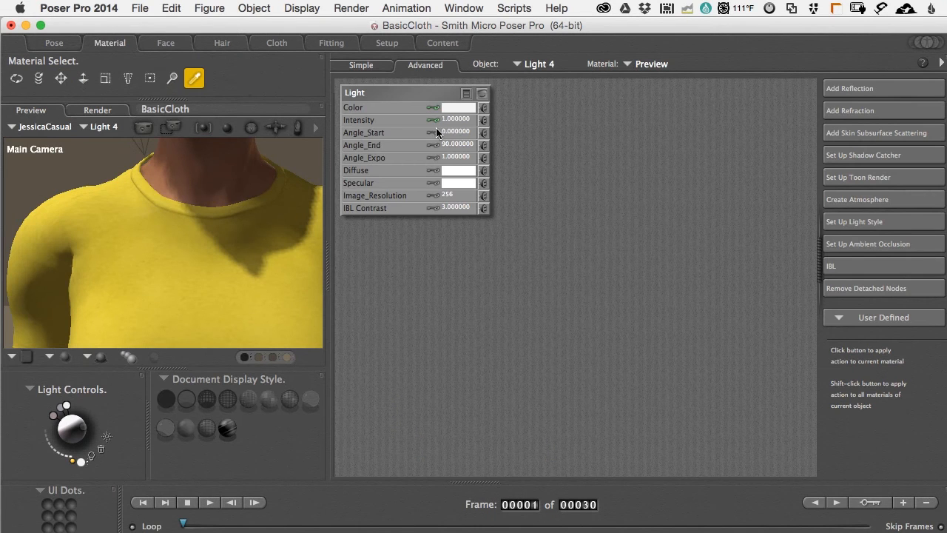
click(531, 65)
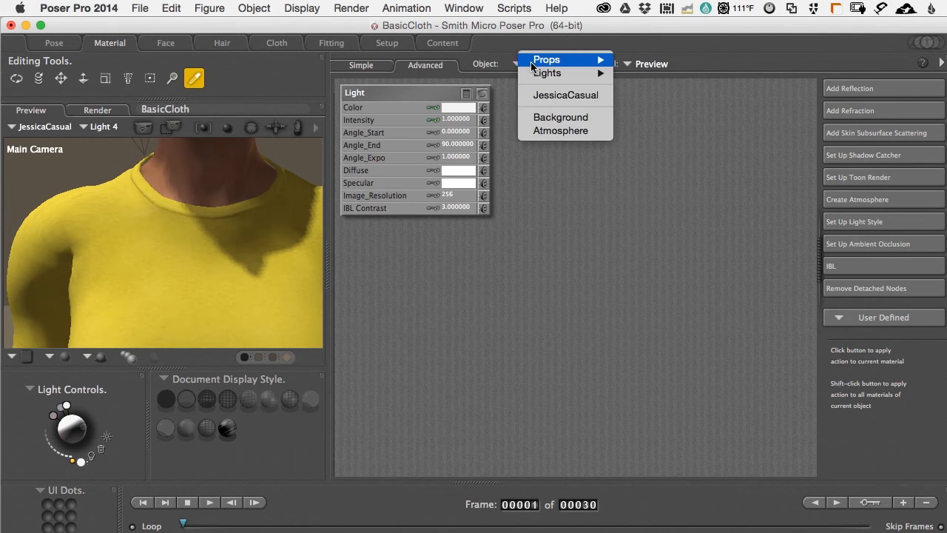
click(547, 95)
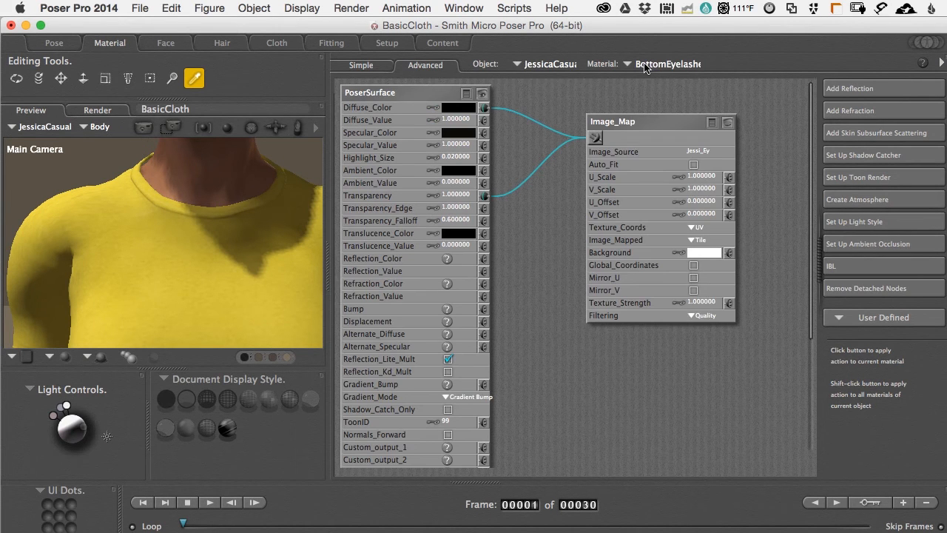
click(645, 67)
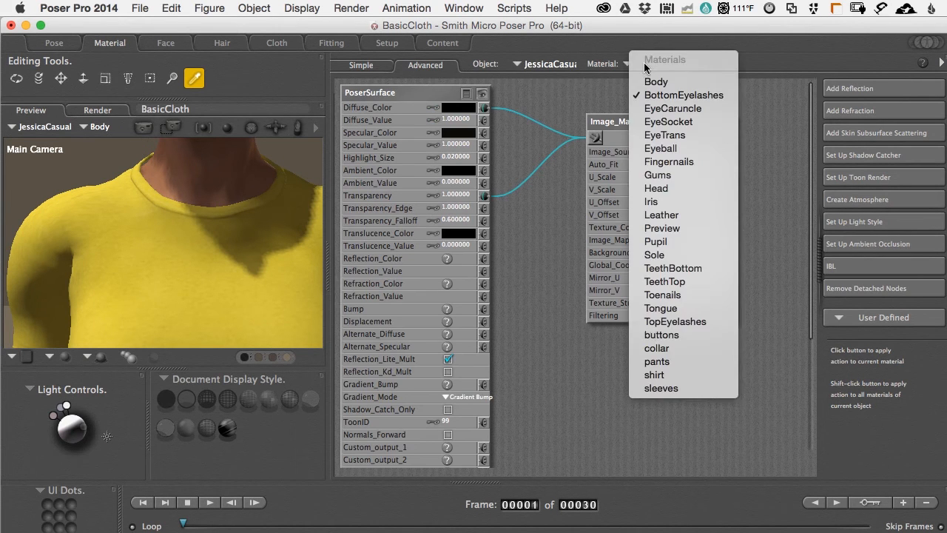
click(655, 375)
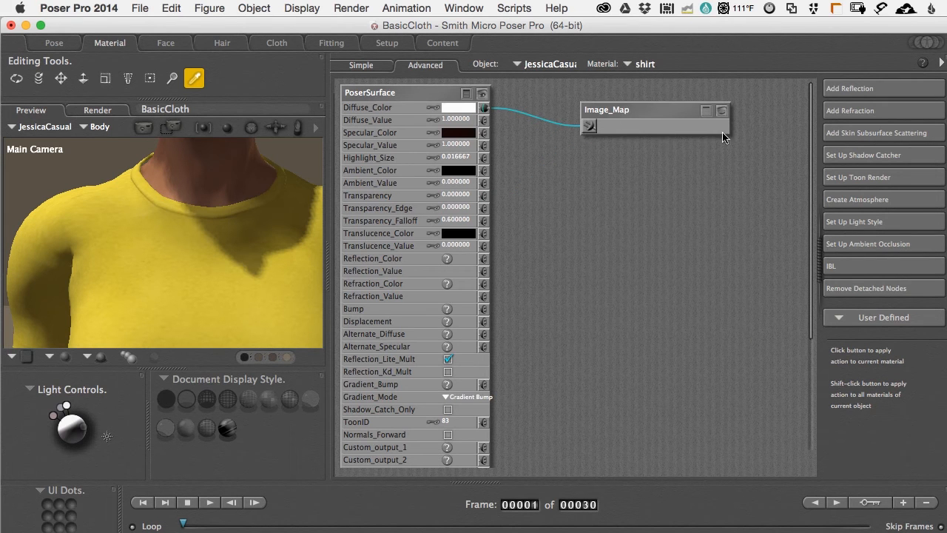
click(722, 110)
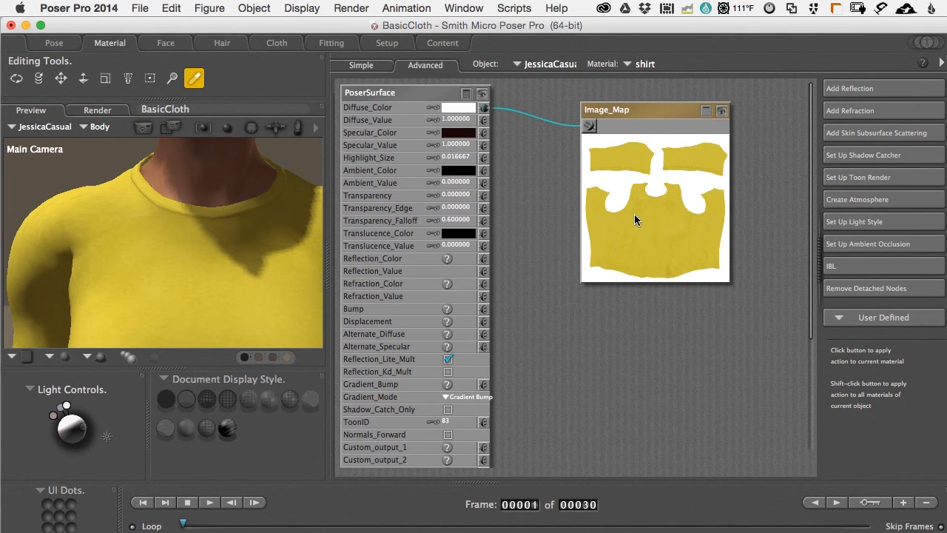
click(720, 113)
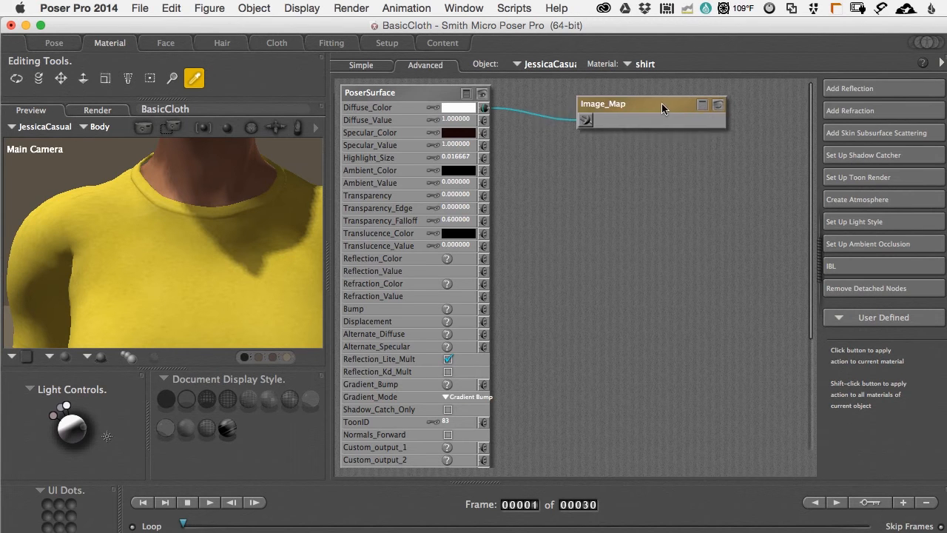
Add a second 2D image map node to the shirt material, using FabricPlain0044_2_M.jpg as its image source
right_click(527, 181)
mouse_move(536, 185)
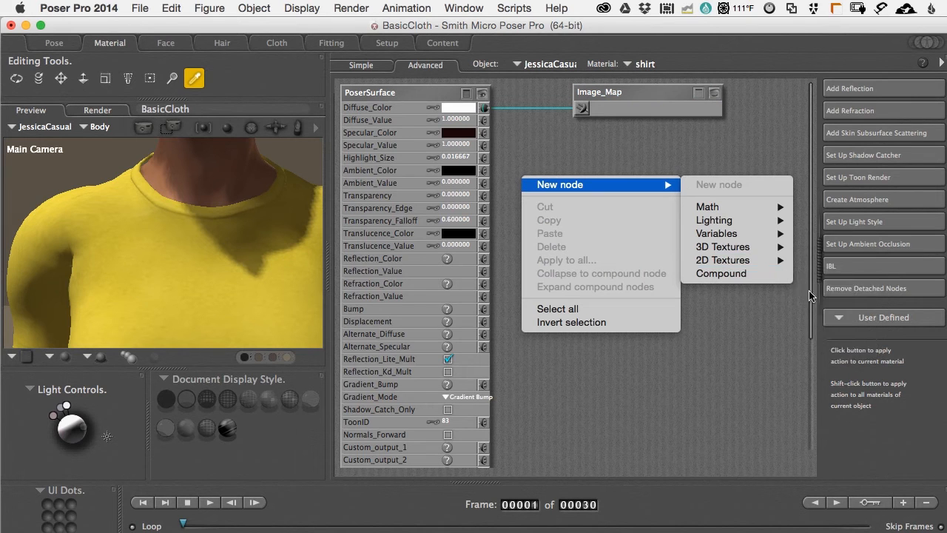
mouse_move(772, 263)
click(832, 295)
click(636, 221)
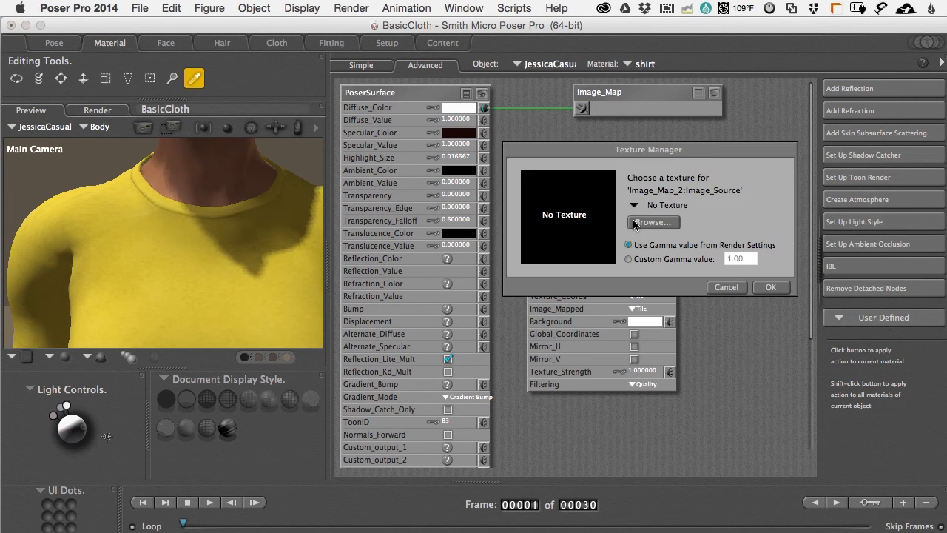
click(651, 222)
drag(747, 26, 529, 6)
click(643, 207)
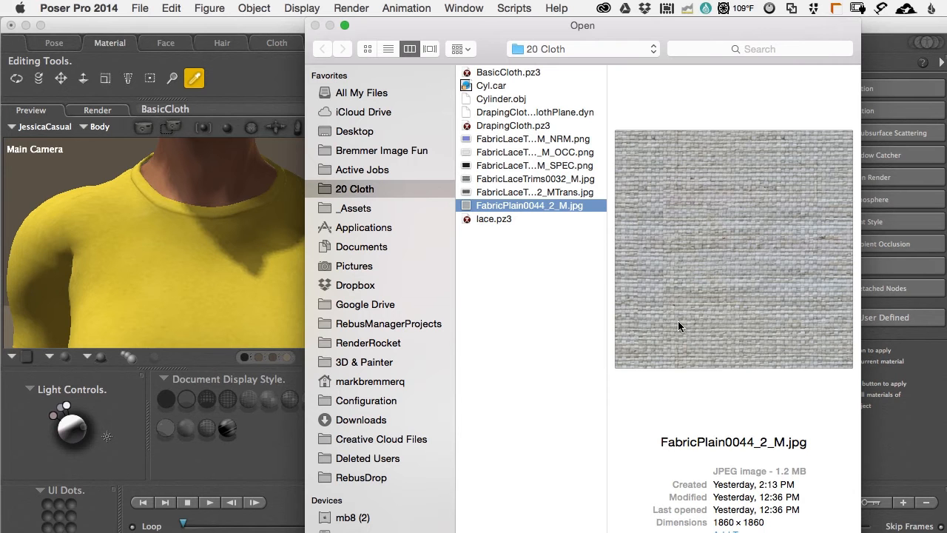
key(Return)
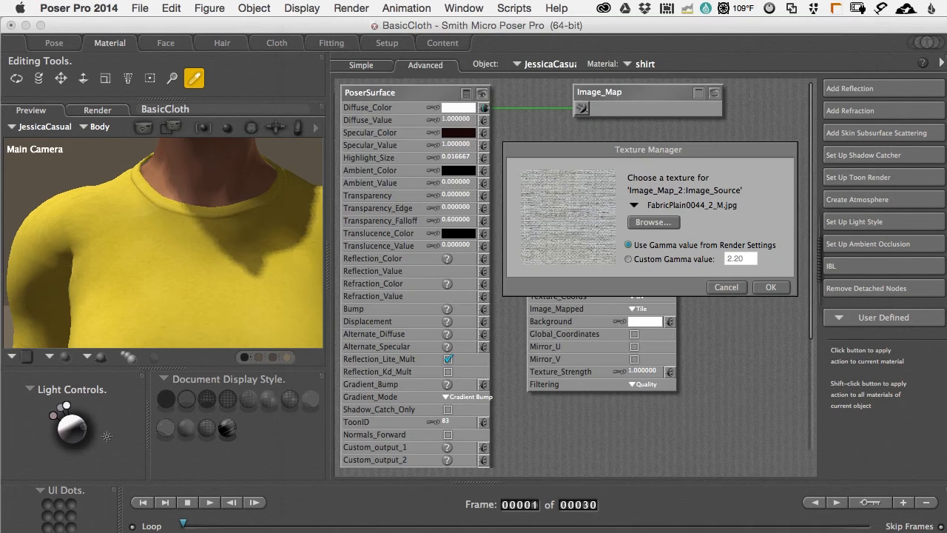
click(773, 288)
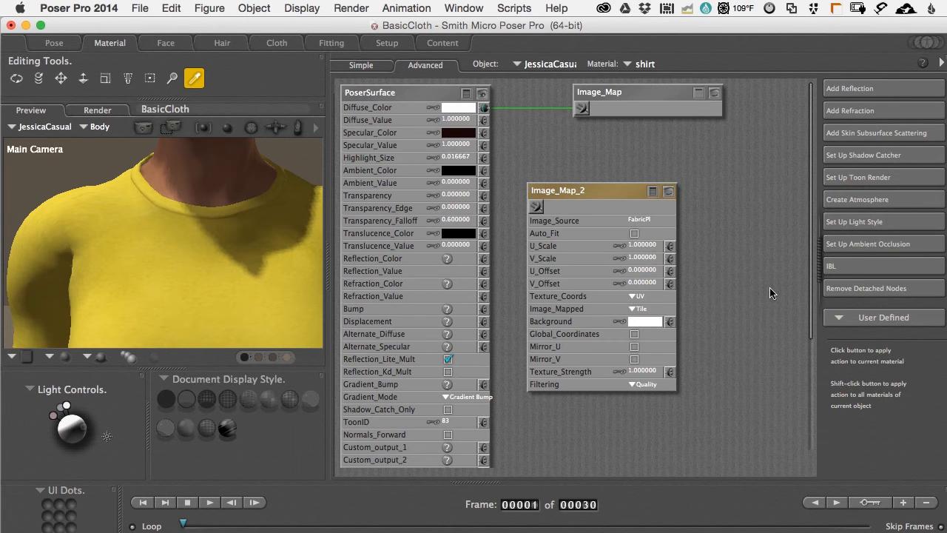
Check the fabric preview on Image_Map_2, collapse it, and move the node to just below the first image map
click(668, 191)
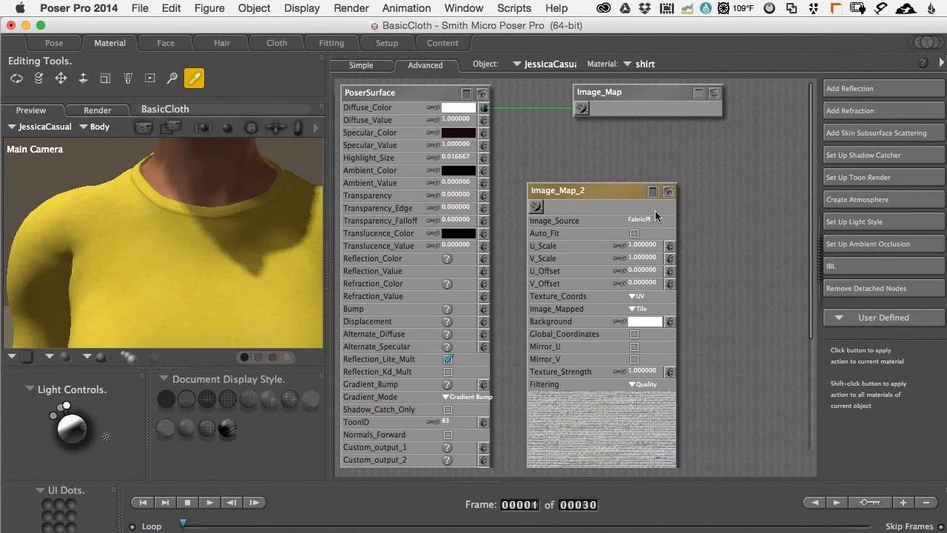
click(666, 194)
drag(604, 195, 670, 159)
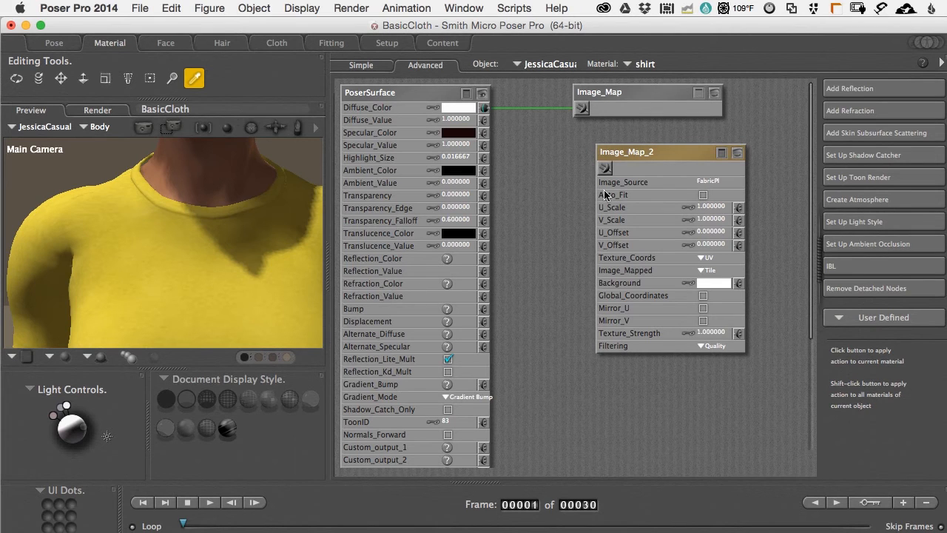
Try Image_Map_2 as the shirt's Bump input with a test render, and disconnect it from that channel
drag(605, 170, 485, 309)
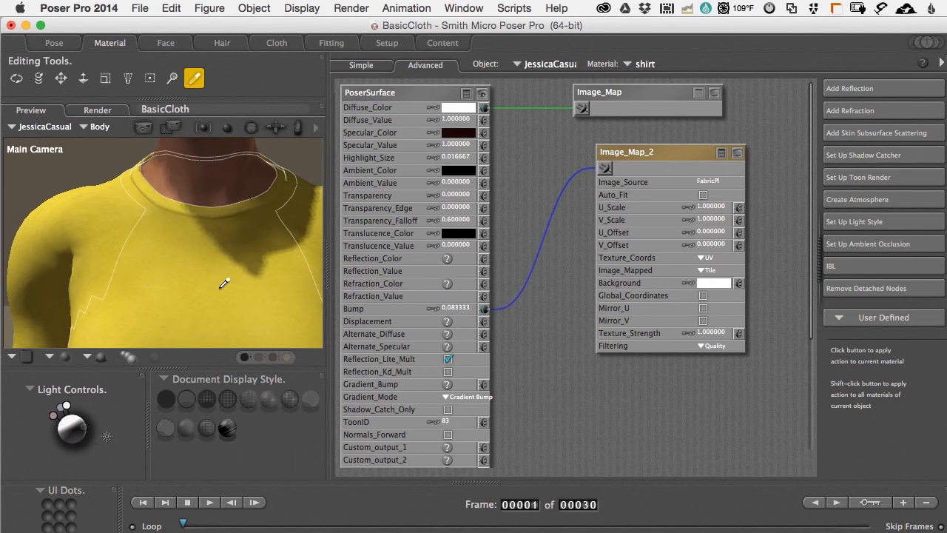
key(super+r)
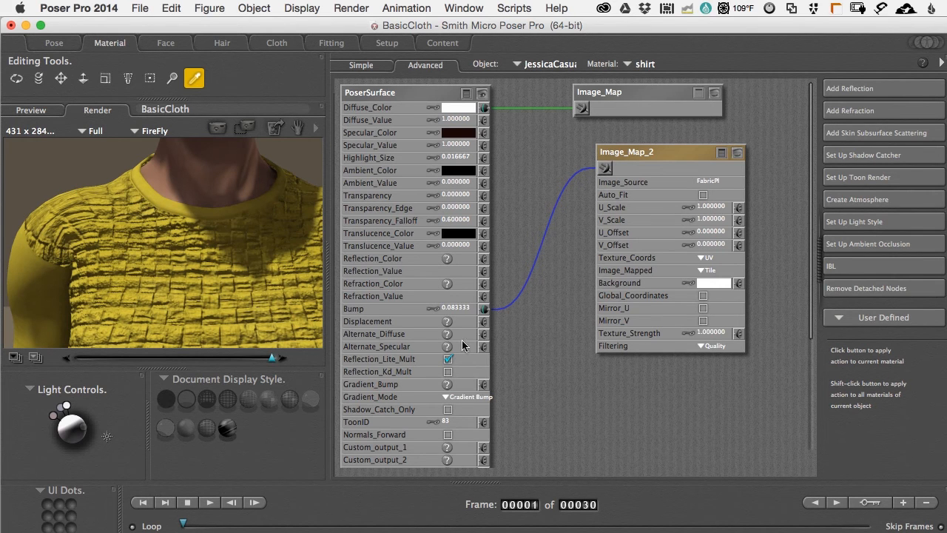
click(486, 311)
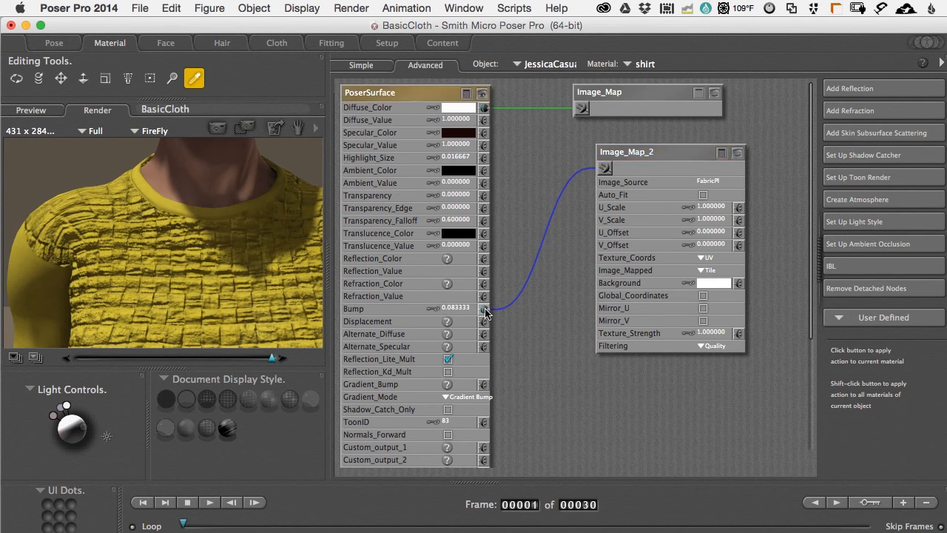
right_click(485, 311)
click(532, 310)
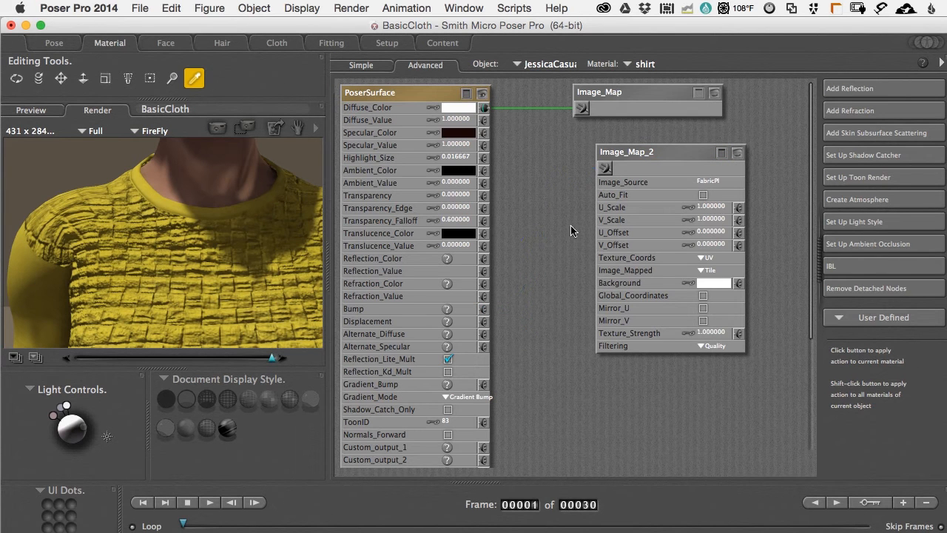
Connect Image_Map_2 to the shirt's Gradient_Bump channel and render the result
drag(599, 173, 485, 385)
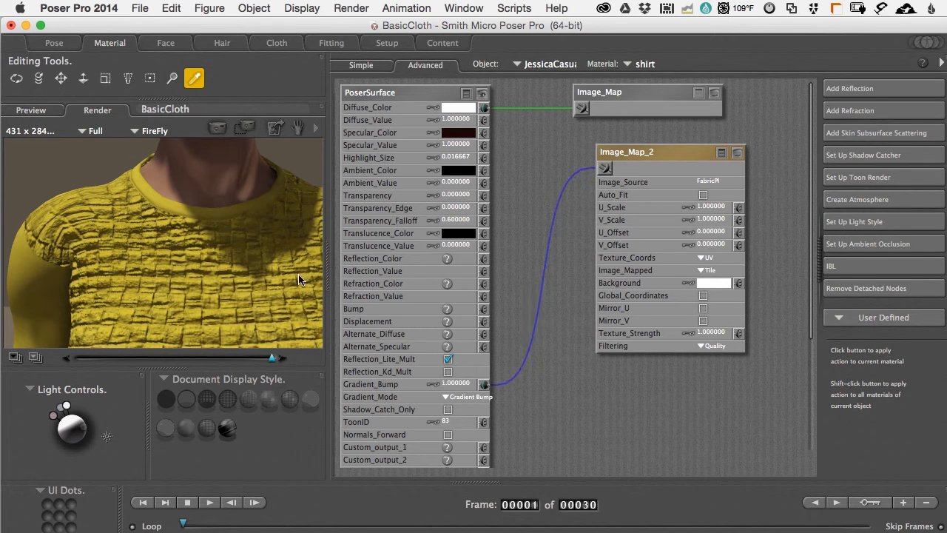
key(super+r)
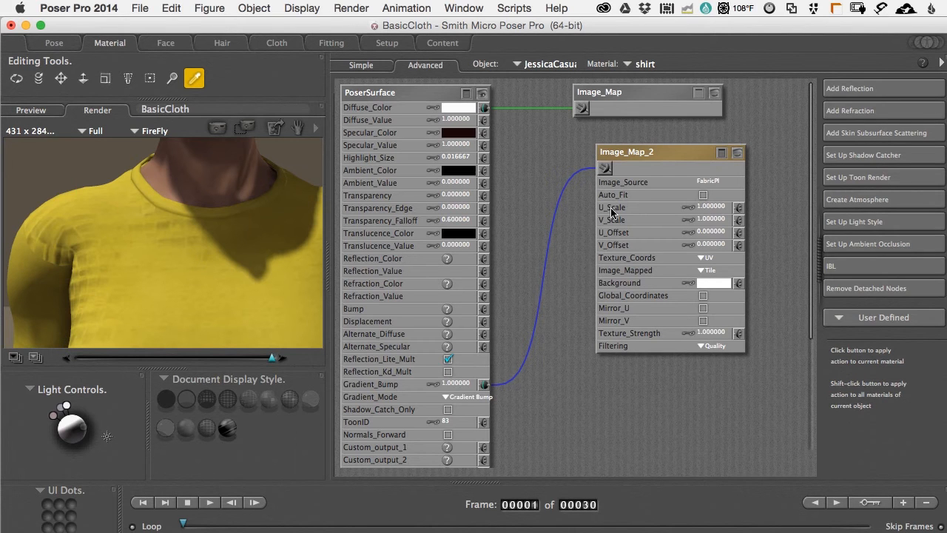
Set both U_Scale and V_Scale of Image_Map_2 to .1
click(704, 206)
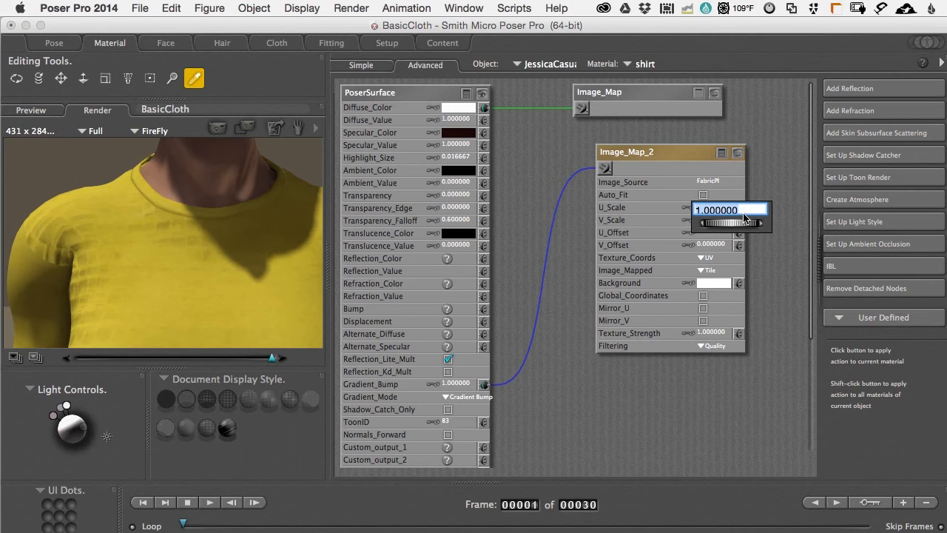
text(.1)
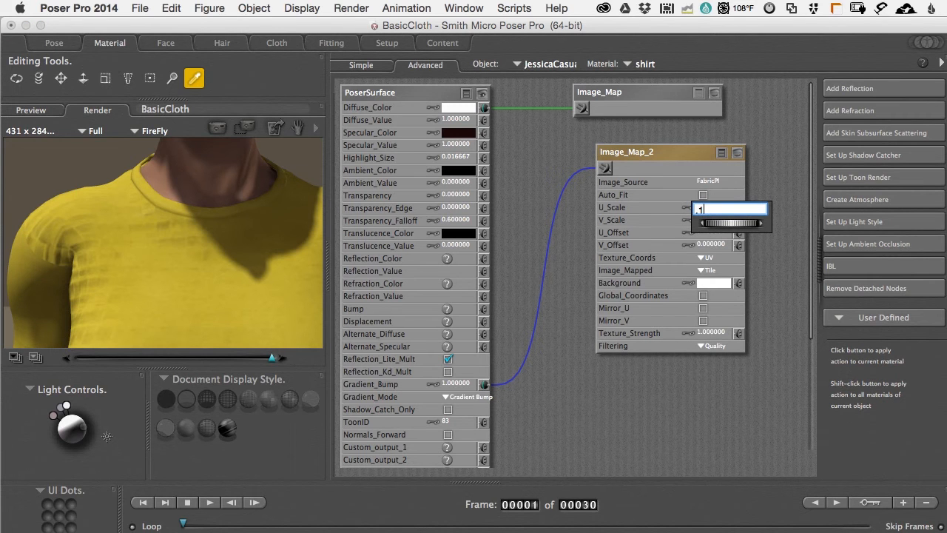
key(Return)
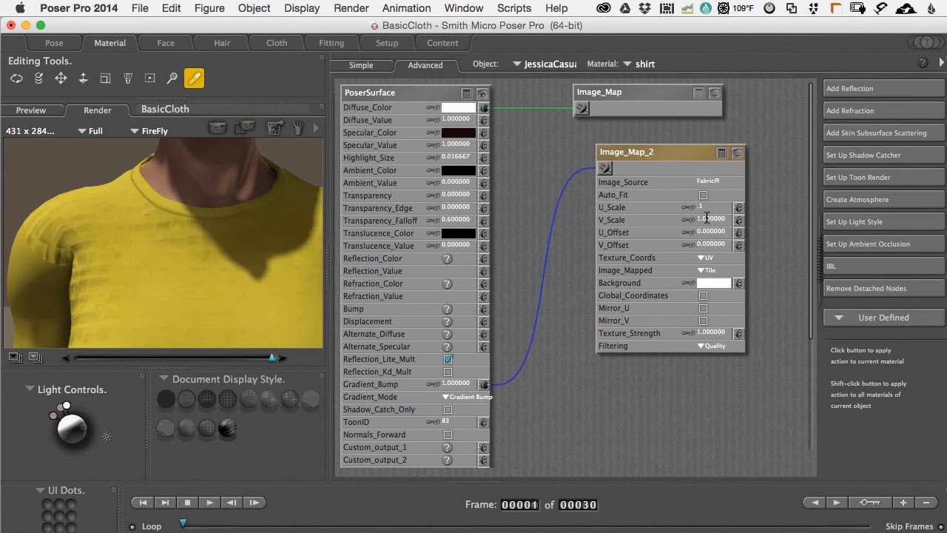
click(706, 218)
text(.1)
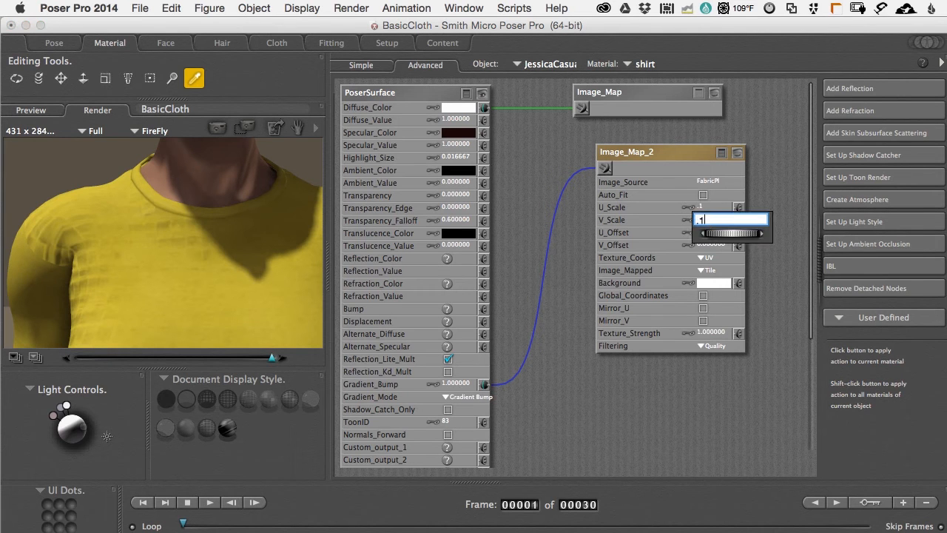
key(Return)
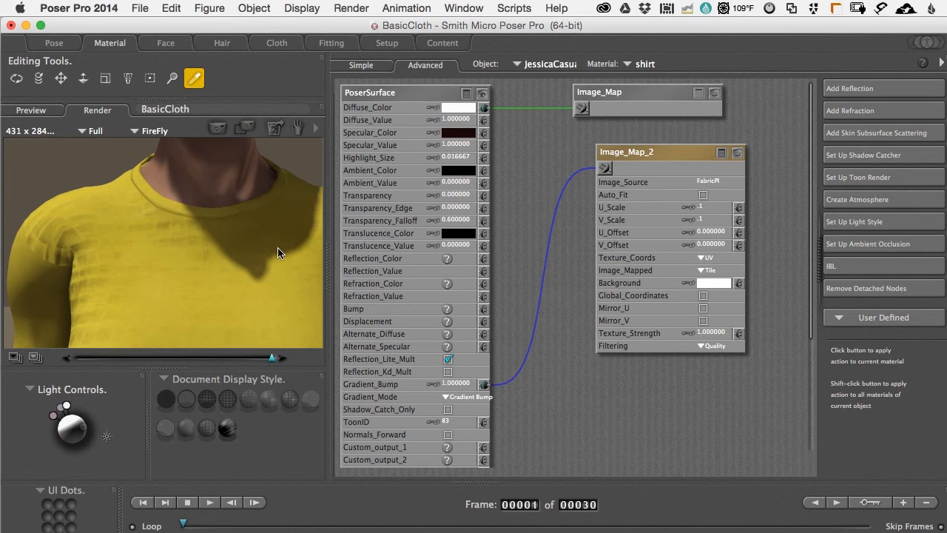
Render the shirt at the new texture scale and inspect the weave close up around the shoulder in the preview
key(super+r)
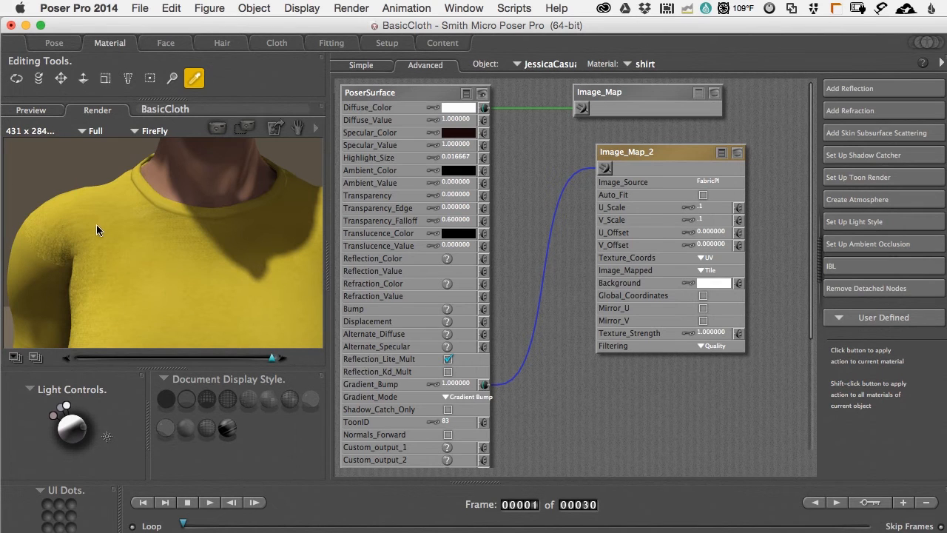
click(31, 110)
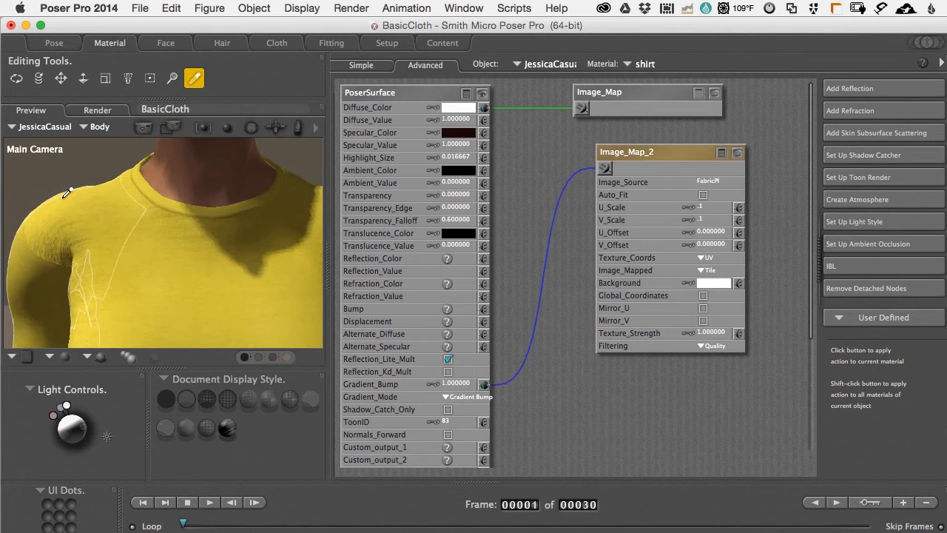
scroll(78, 214, up, 6)
scroll(77, 216, down, 4)
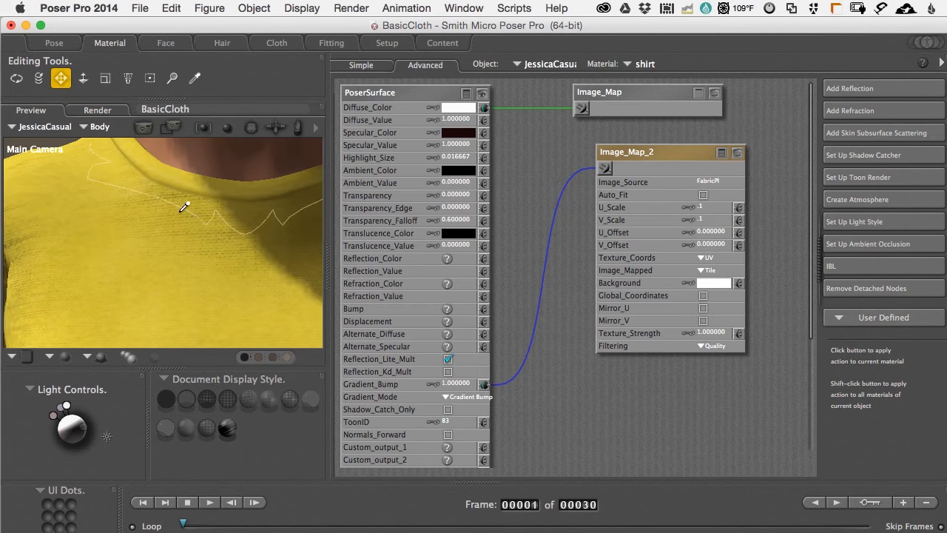
drag(145, 233, 176, 233)
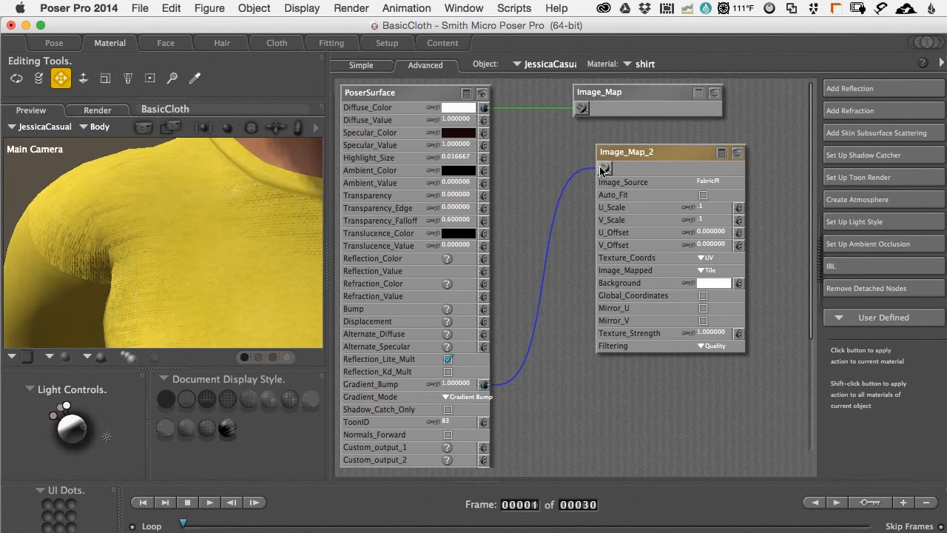
Connect Image_Map_2 to the shirt's Specular_Value channel and set Specular_Color to a yellow sampled from the shirt
drag(602, 170, 485, 146)
click(459, 134)
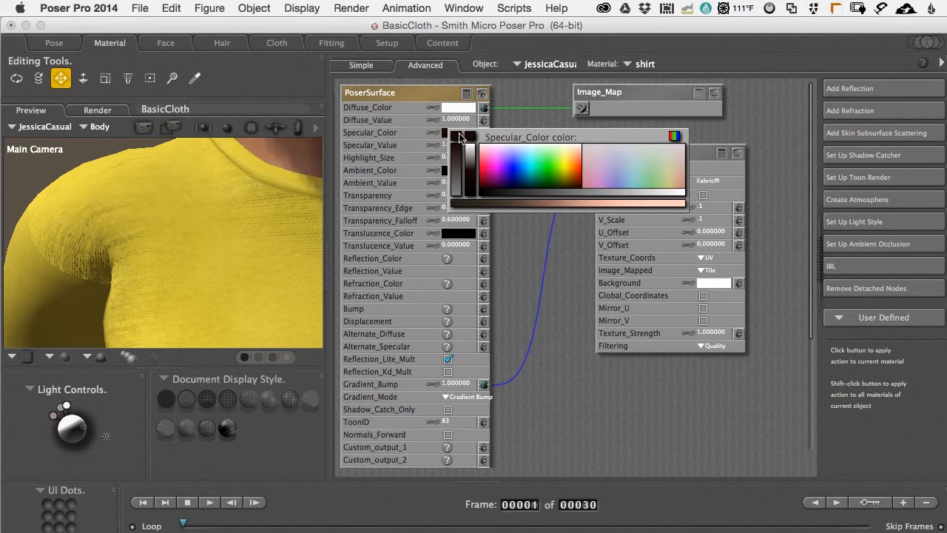
click(565, 151)
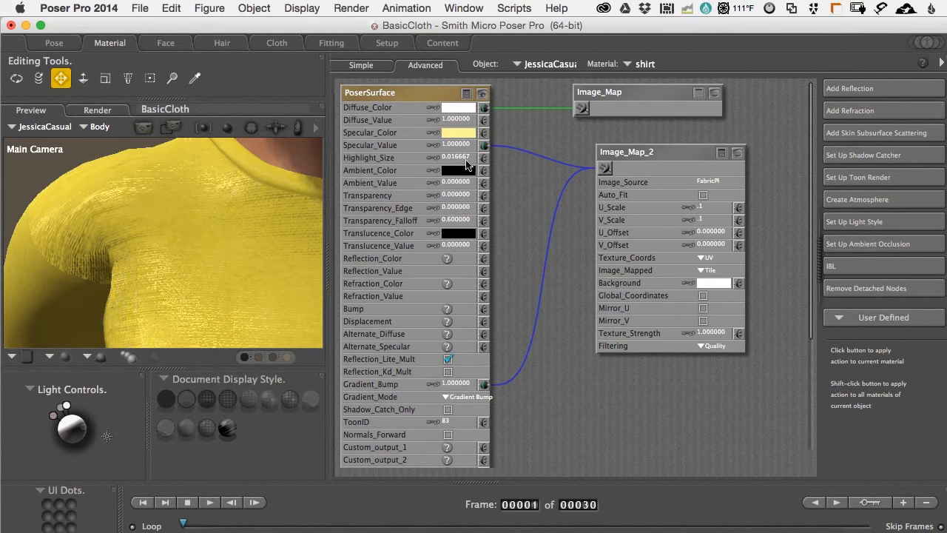
click(460, 133)
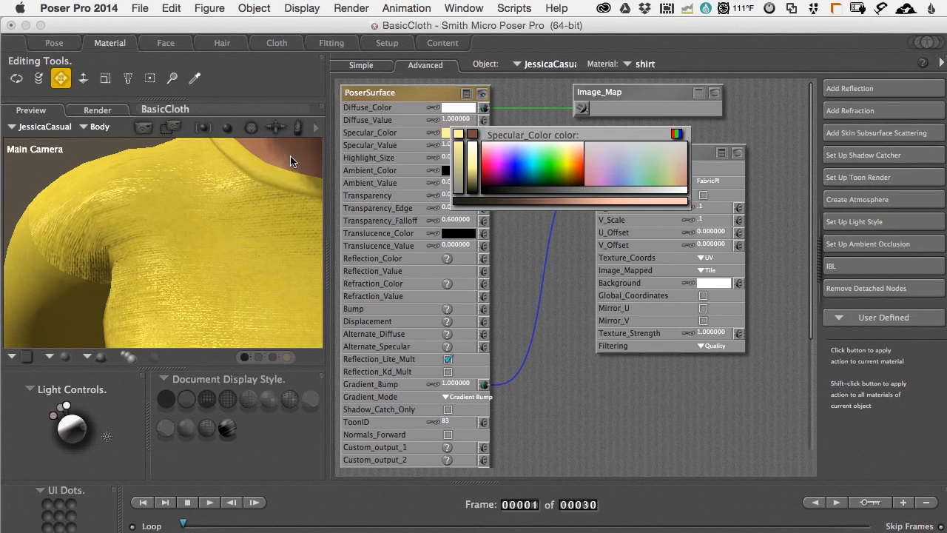
click(249, 166)
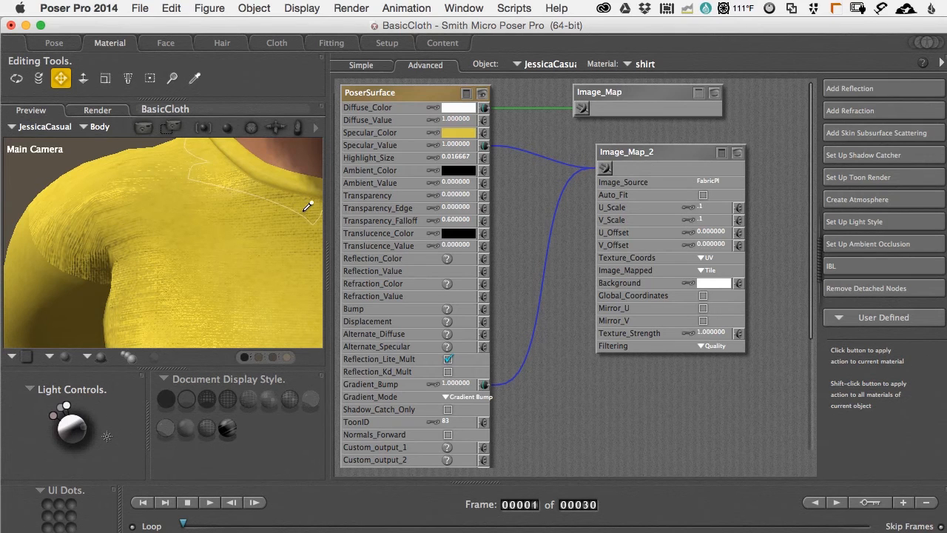
Set the shirt's Specular_Value to .5 and render the result
click(455, 145)
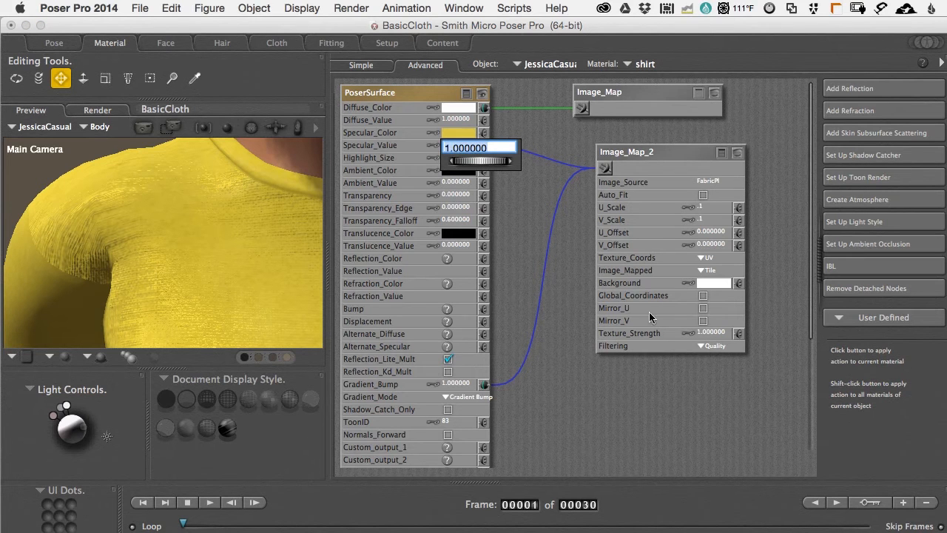
text(.5)
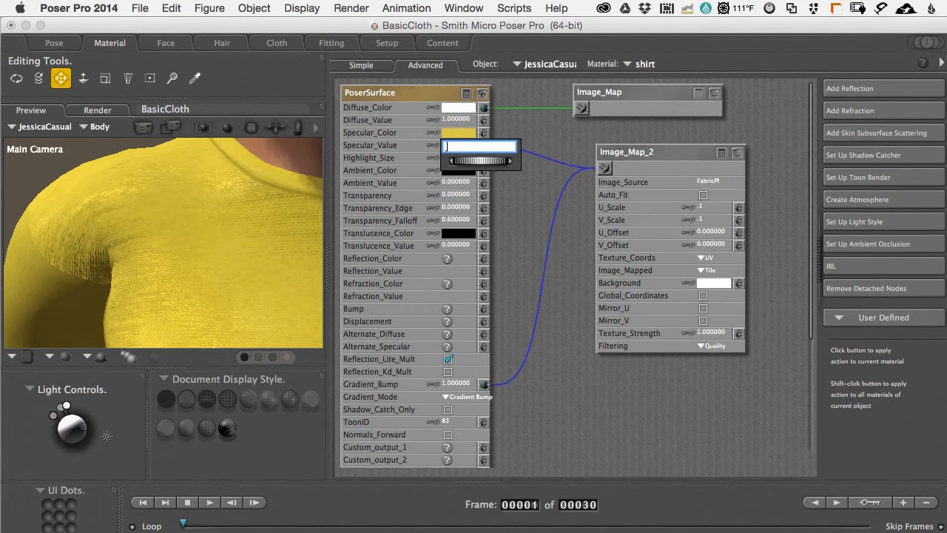
key(Return)
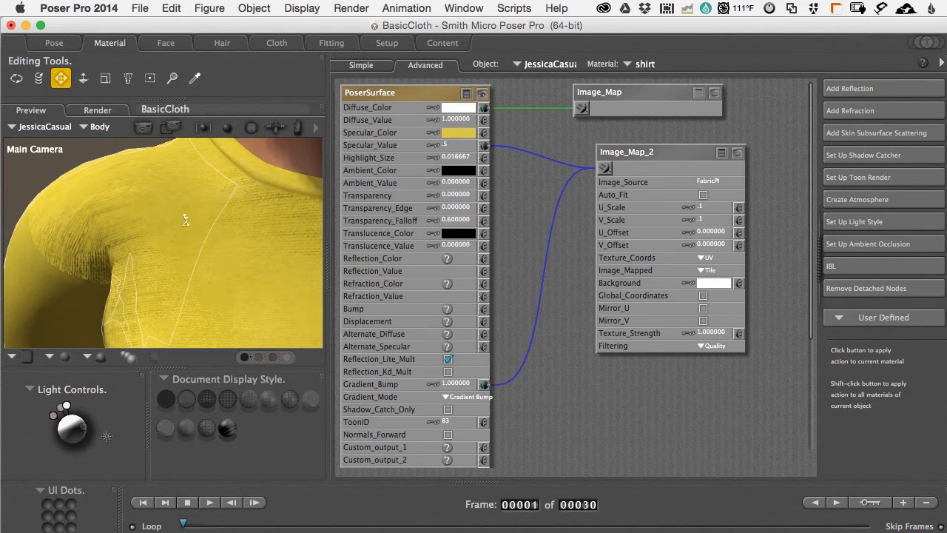
key(super+r)
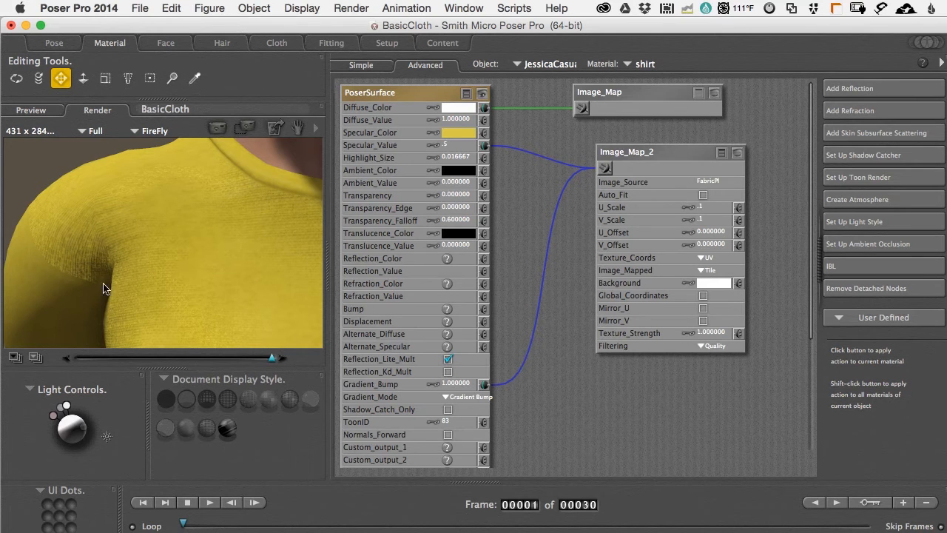
Copy all the nodes of the shirt material, including PoserSurface and both image maps
drag(714, 403, 390, 83)
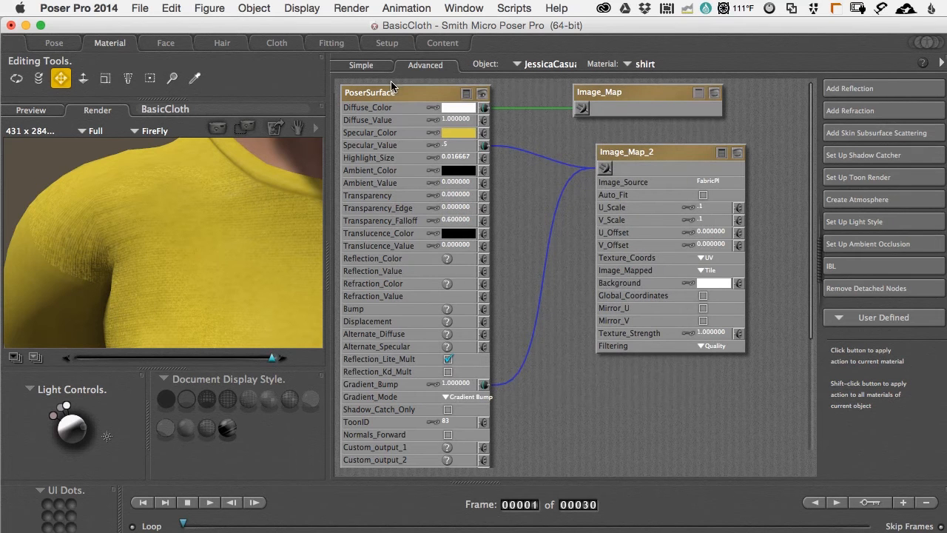
click(170, 9)
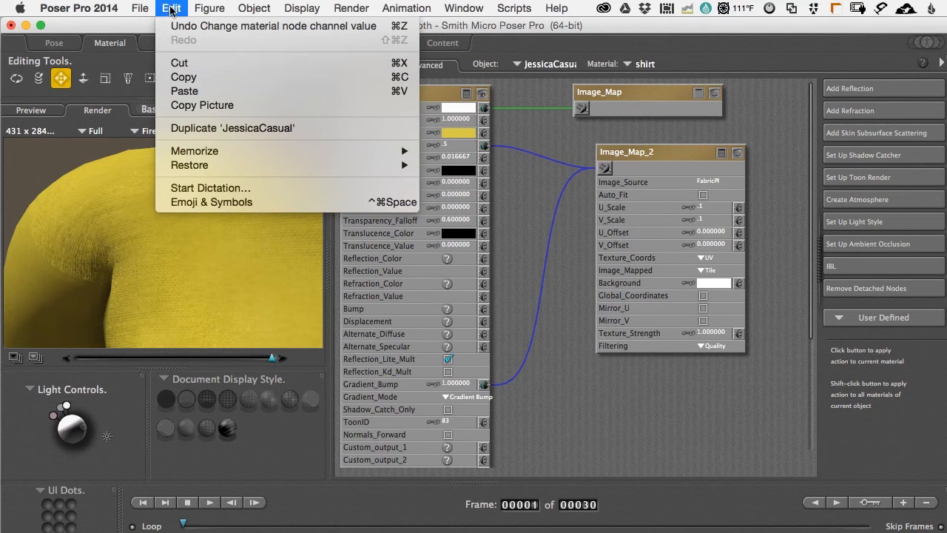
click(182, 77)
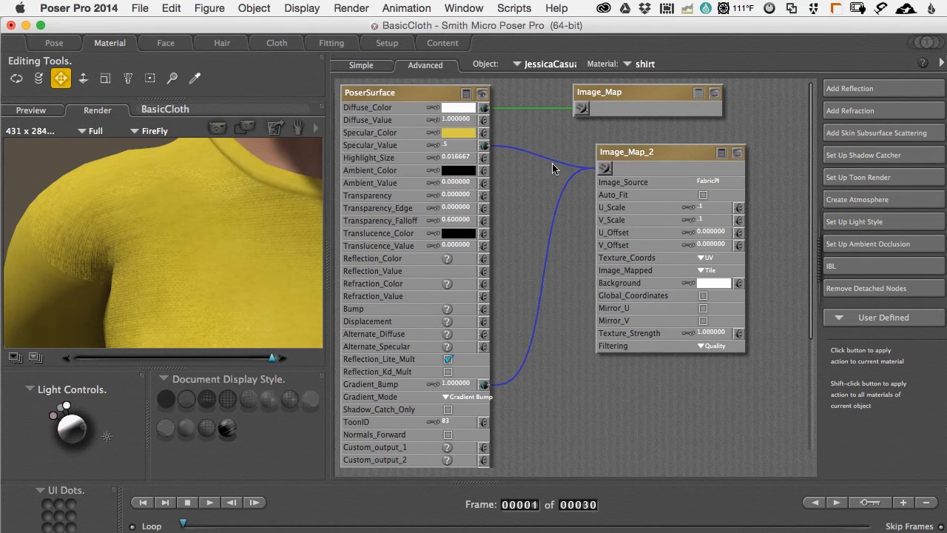
Switch to the sleeves material and replace all of its nodes with the copied shirt nodes
click(645, 64)
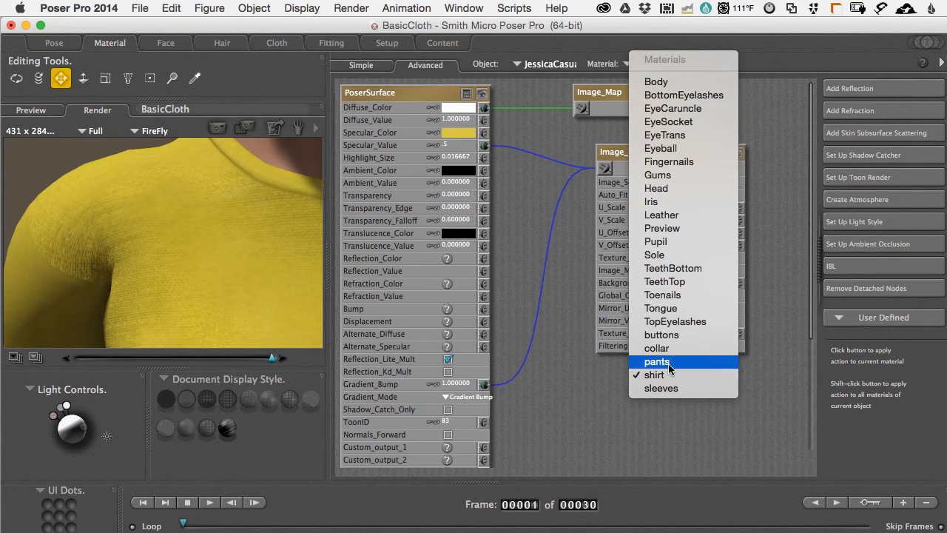
click(662, 388)
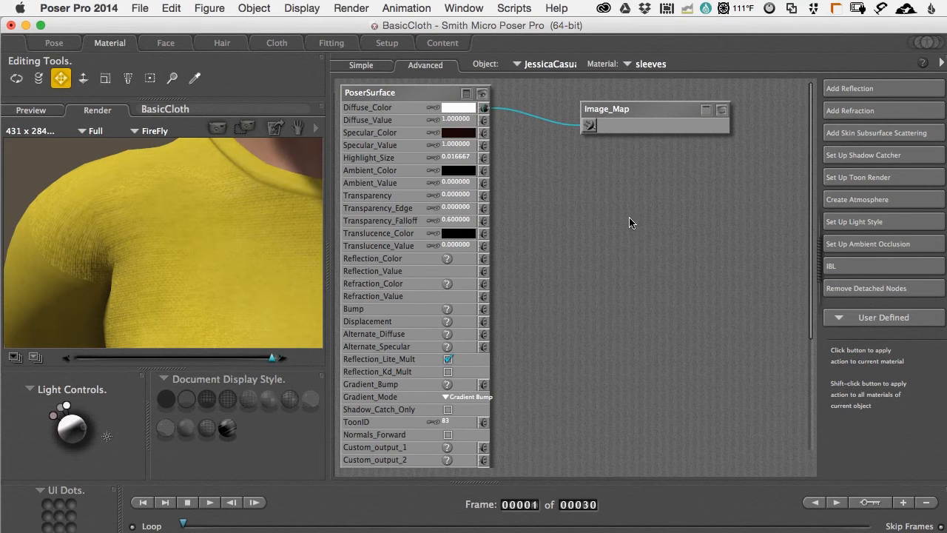
drag(663, 276, 453, 77)
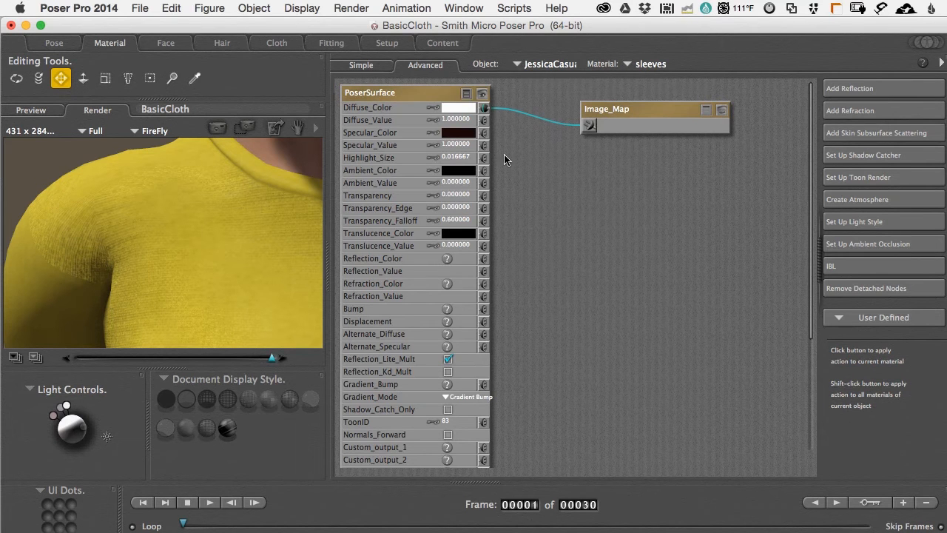
click(175, 8)
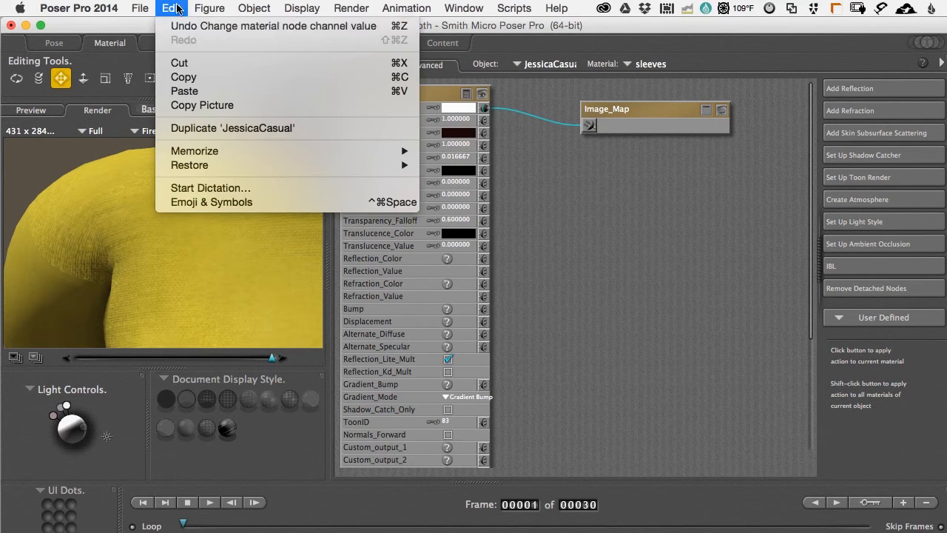
click(210, 92)
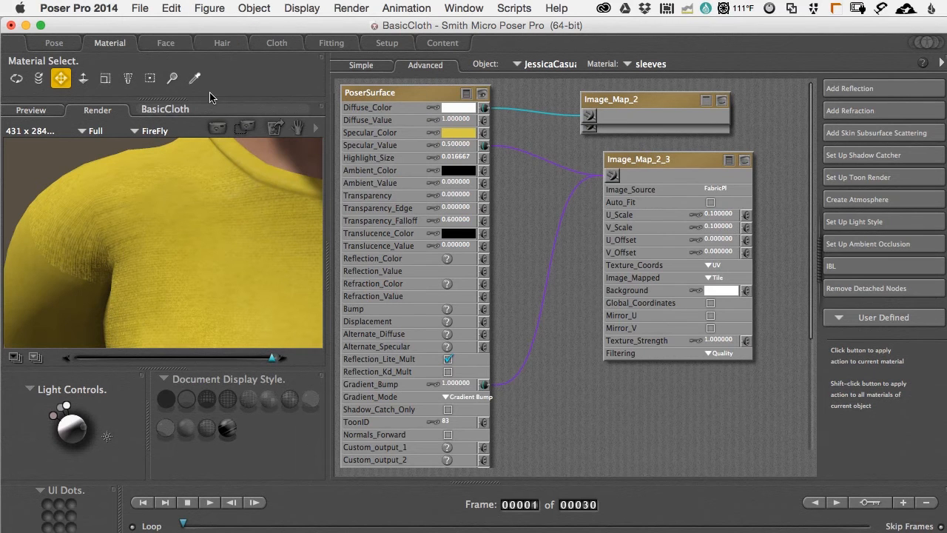
Show the fabric preview on the sleeves' Image_Map_2_3 node and render the shirt and sleeves together
click(41, 111)
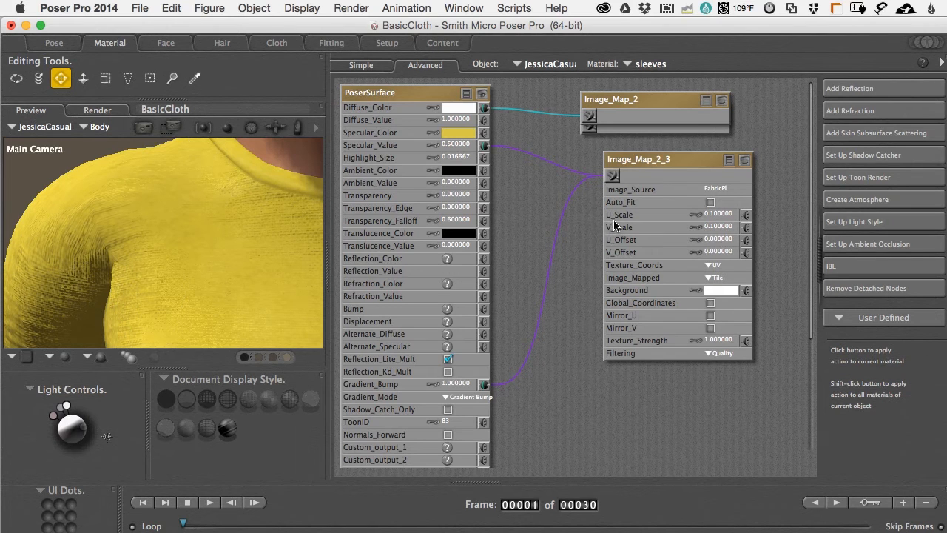
click(749, 162)
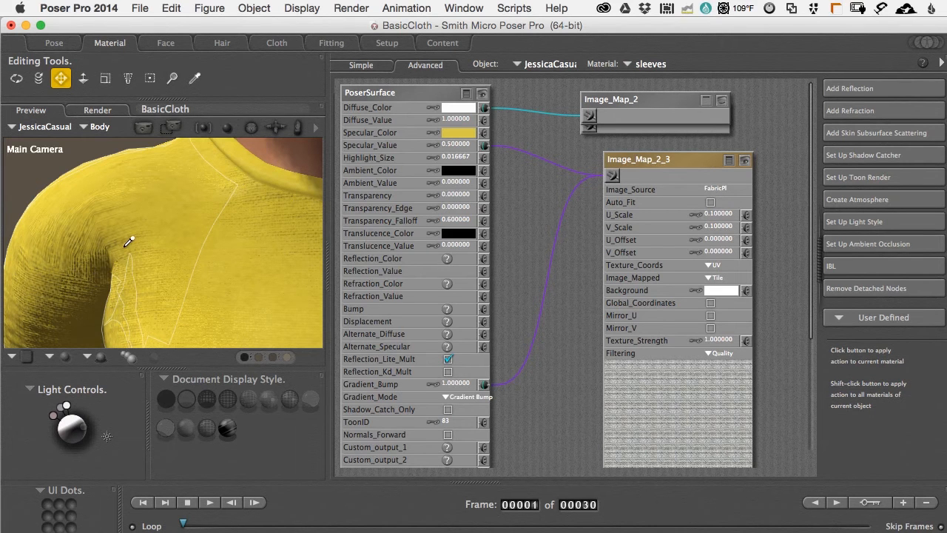
key(super+r)
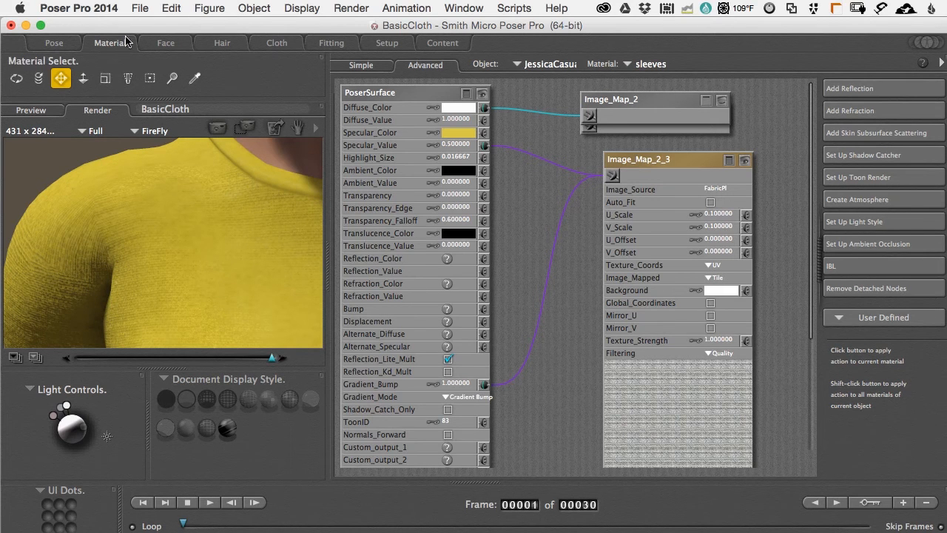
Return to the Pose room and close the BasicCloth scene without saving the changes
click(54, 44)
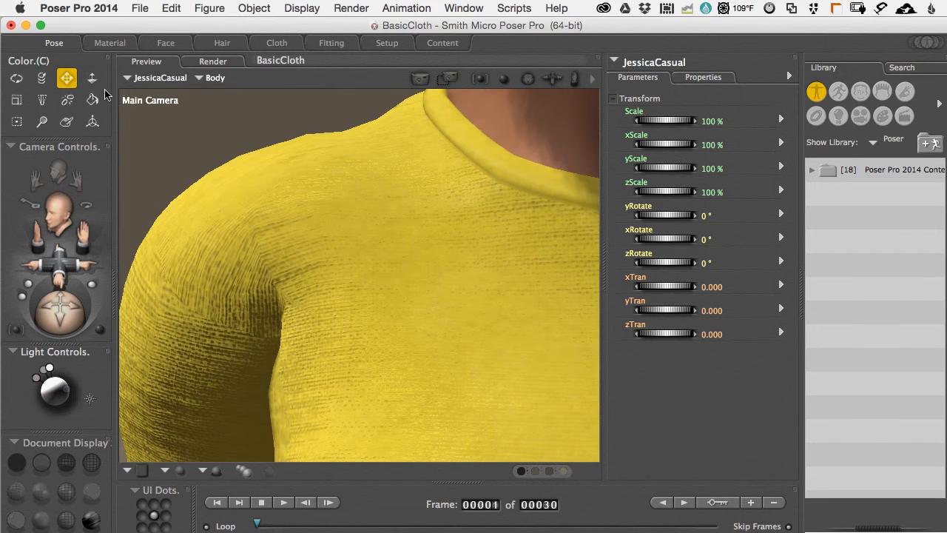
click(11, 25)
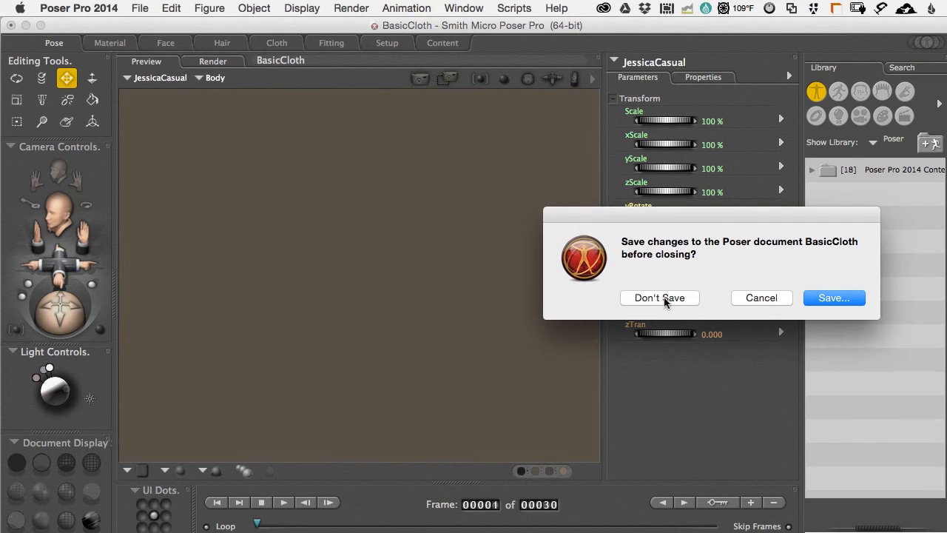
click(656, 296)
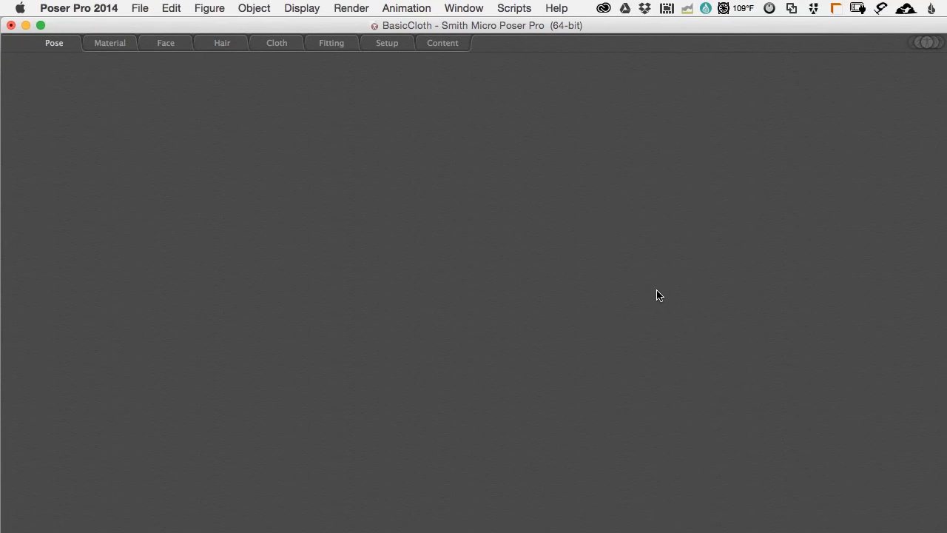
Open the scene DrapingCloth.pz3 from the 20 Cloth folder
key(super+o)
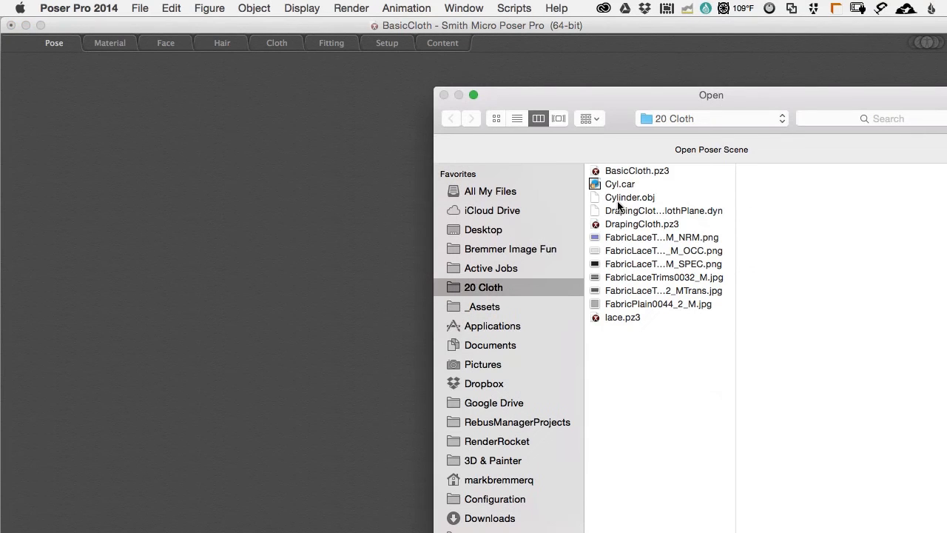
click(628, 225)
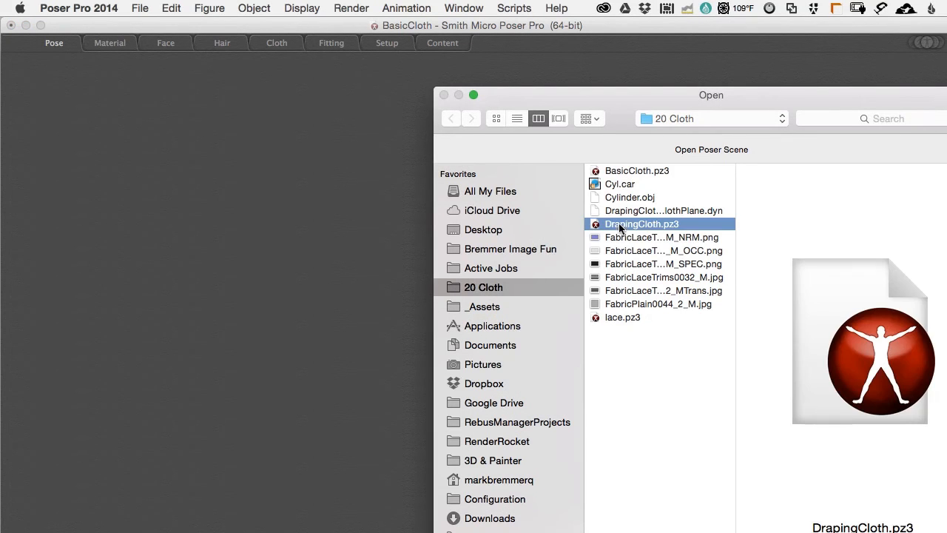
drag(630, 99, 544, 59)
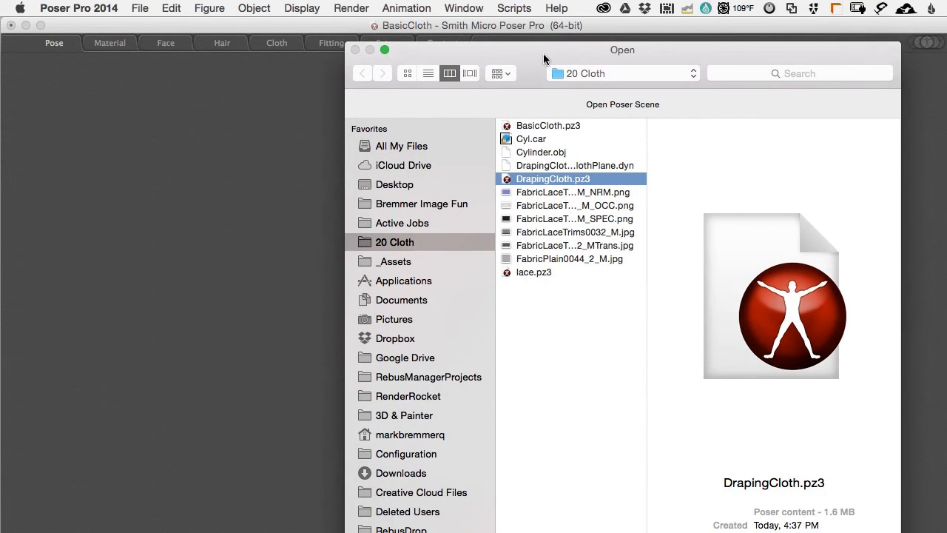
drag(892, 532, 882, 511)
click(862, 498)
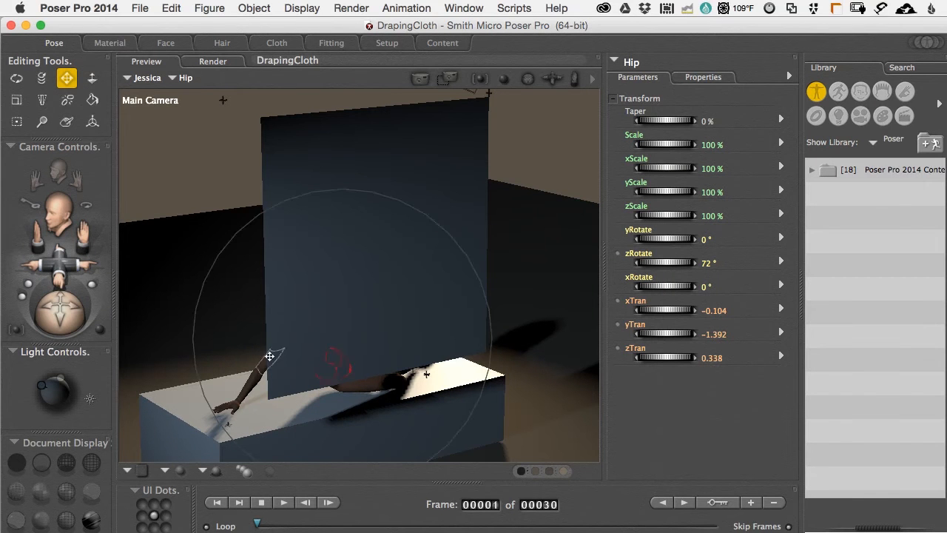
Select the ClothPlane_1 prop and set its backfacing polygons option to Force Show Backfacing Polys
mouse_move(176, 354)
mouse_down()
mouse_move(268, 342)
mouse_move(171, 345)
mouse_move(191, 392)
mouse_move(155, 351)
mouse_move(169, 349)
mouse_up()
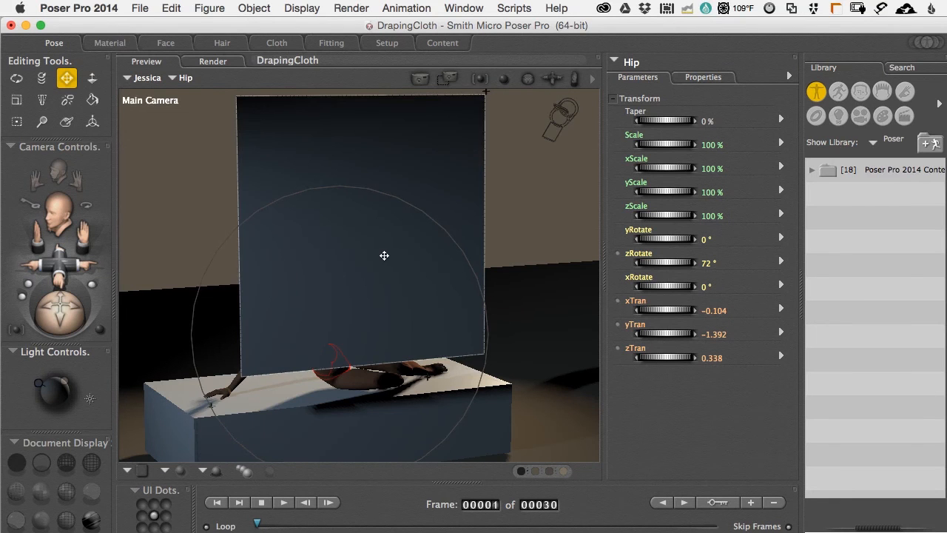
drag(249, 345, 317, 286)
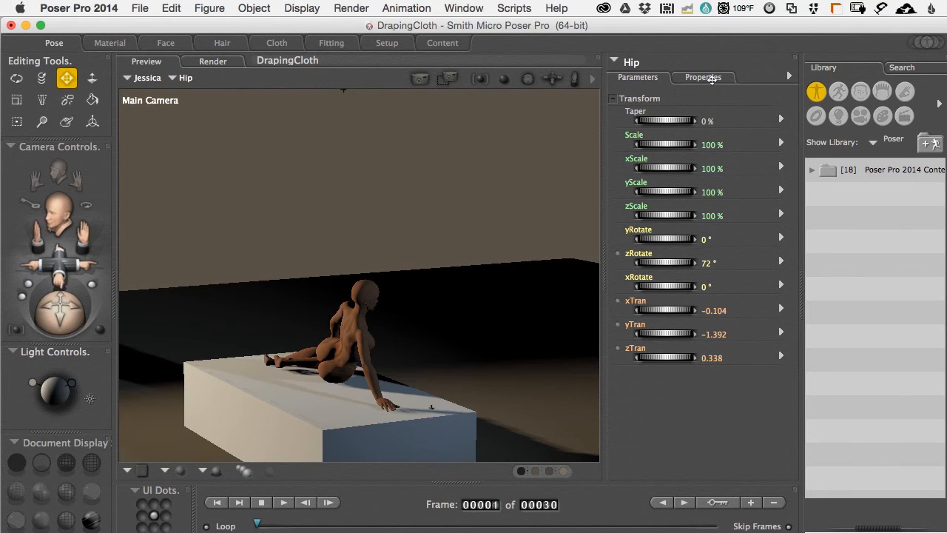
click(705, 77)
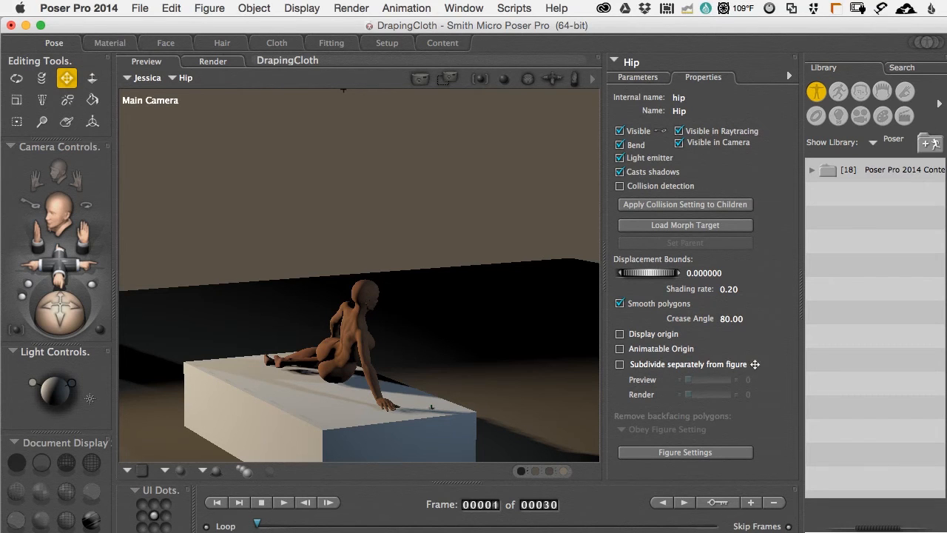
click(631, 63)
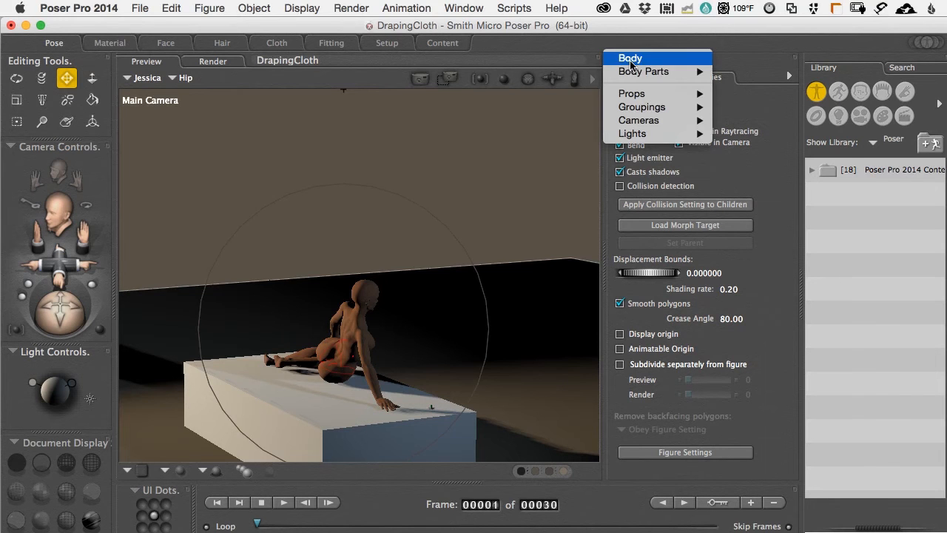
mouse_move(638, 77)
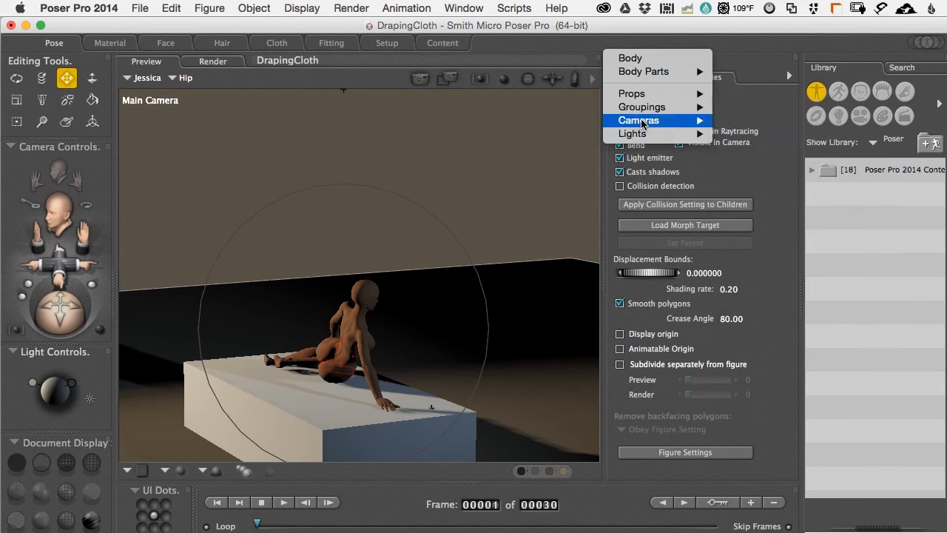
mouse_move(642, 96)
click(737, 123)
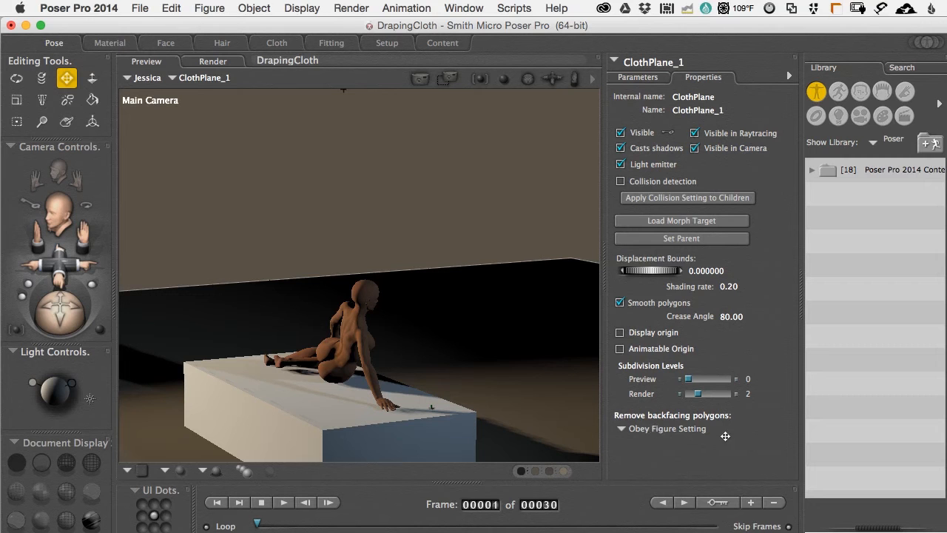
click(622, 431)
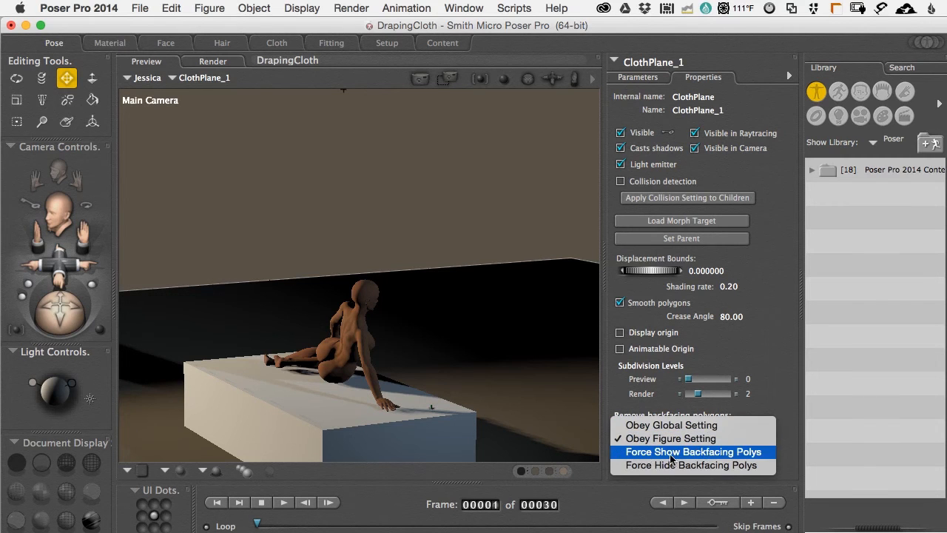
click(710, 454)
Show the Bullet Physics controls and turn on live simulation for the Draping Cloth simulation
drag(446, 293, 375, 297)
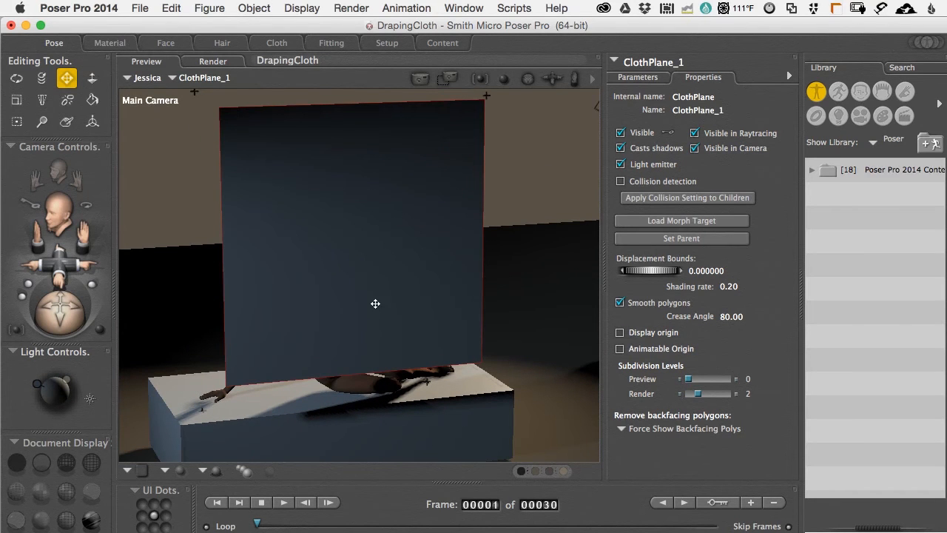
mouse_move(265, 315)
mouse_down()
mouse_move(322, 315)
mouse_move(204, 313)
mouse_move(292, 313)
mouse_move(260, 315)
mouse_move(272, 317)
mouse_up()
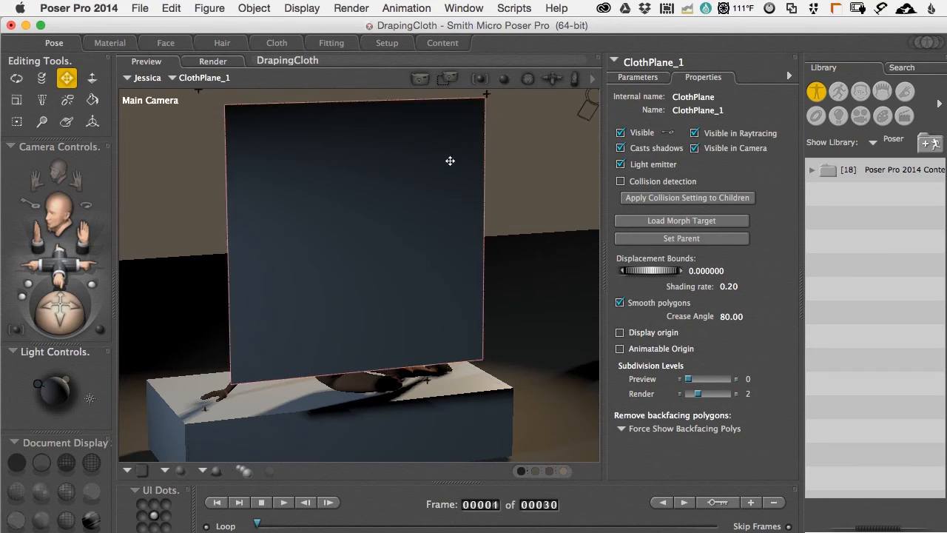
drag(315, 301, 316, 302)
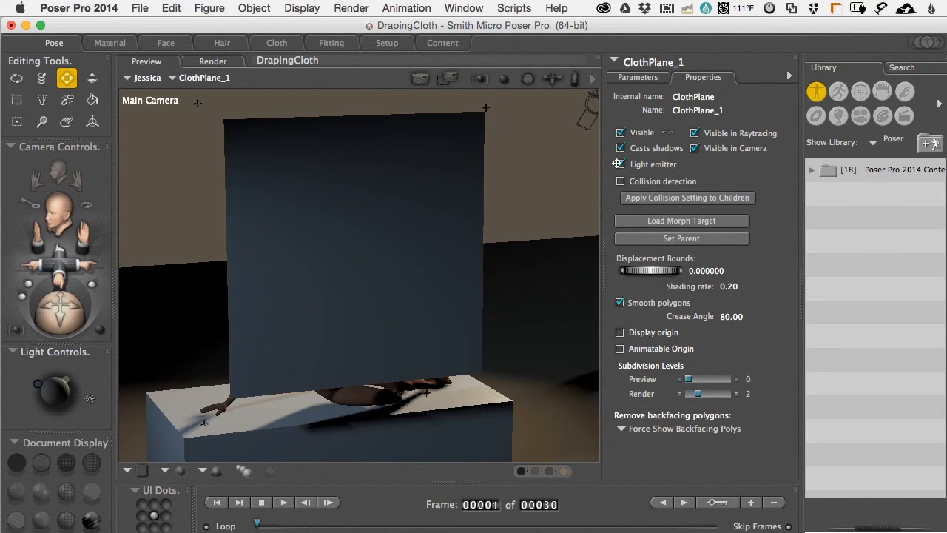
click(620, 163)
click(464, 9)
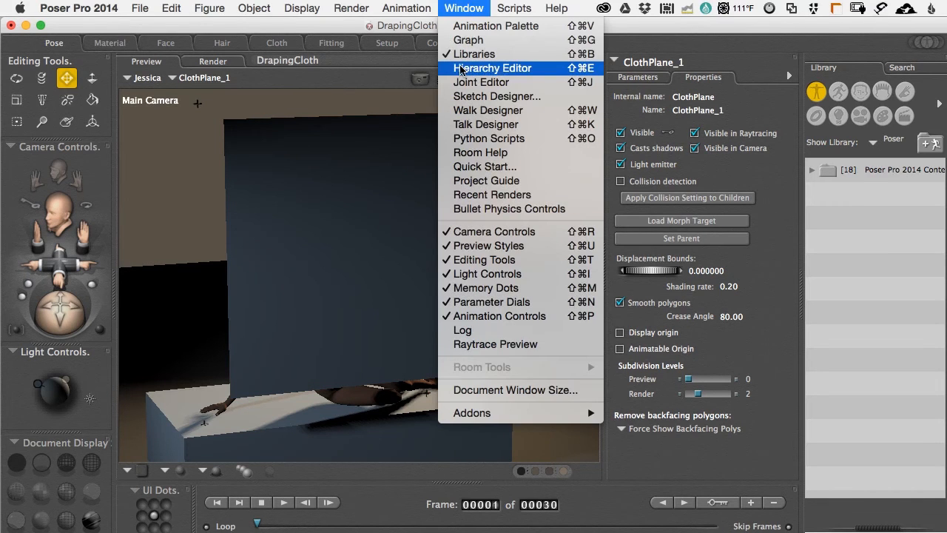
click(462, 210)
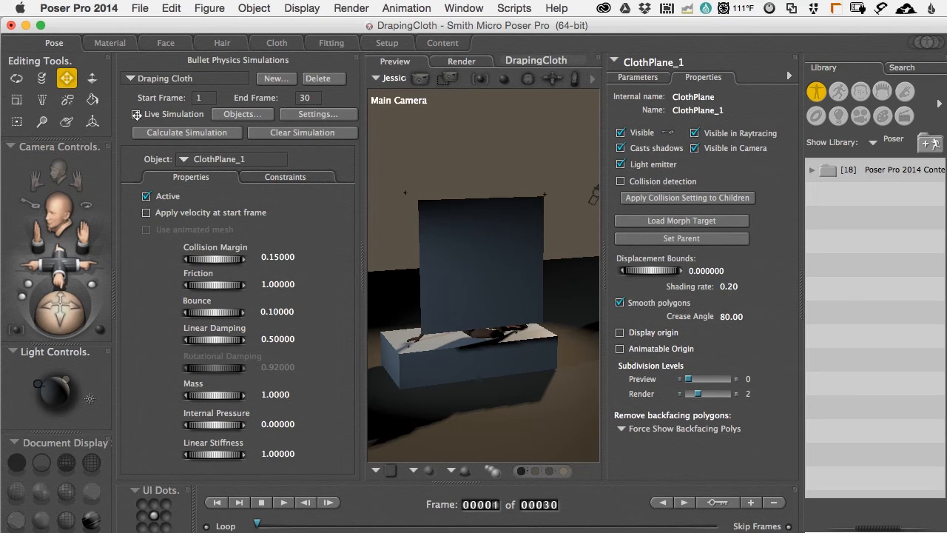
click(136, 115)
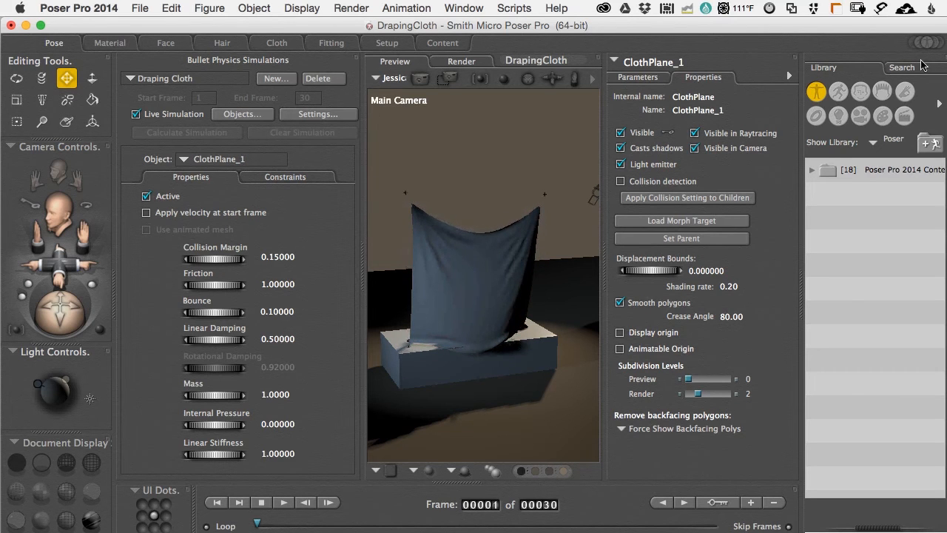
Hide the Library and lower Animated Constraint 3 to about xTran 2.057, yTran 4.941 and zTran 0.940
click(945, 63)
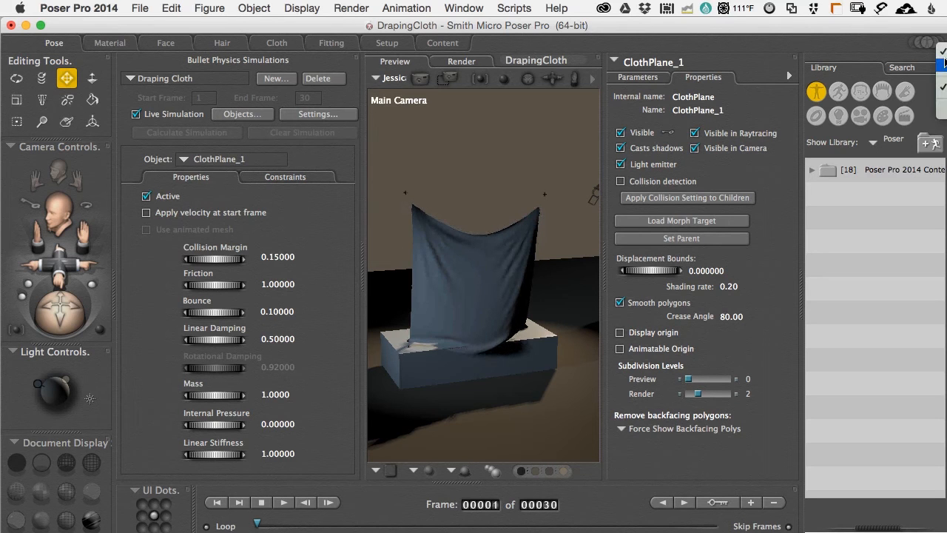
click(943, 110)
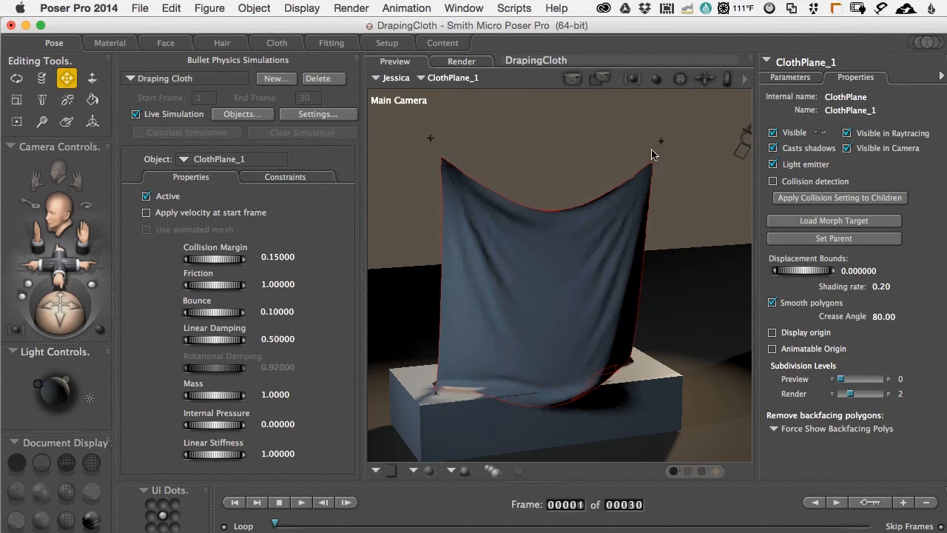
click(664, 145)
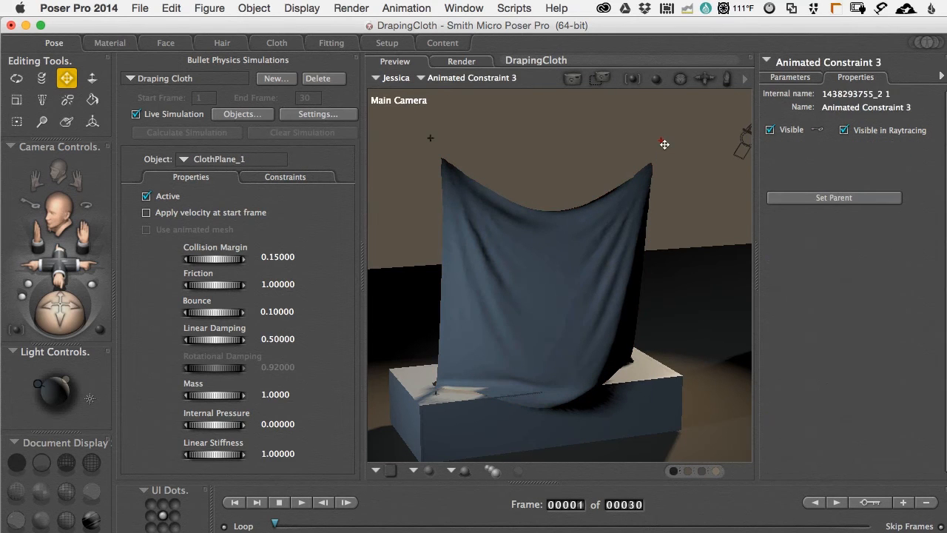
click(790, 77)
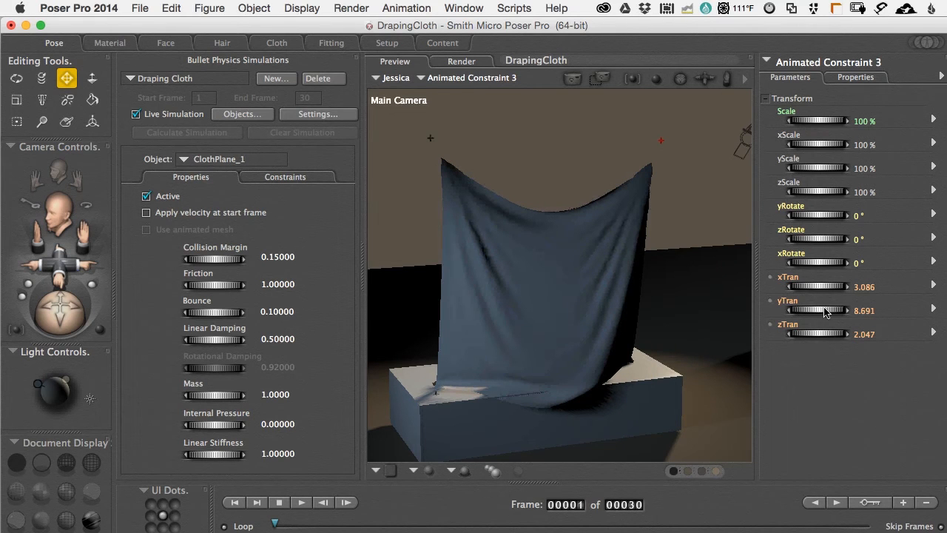
drag(823, 334, 811, 310)
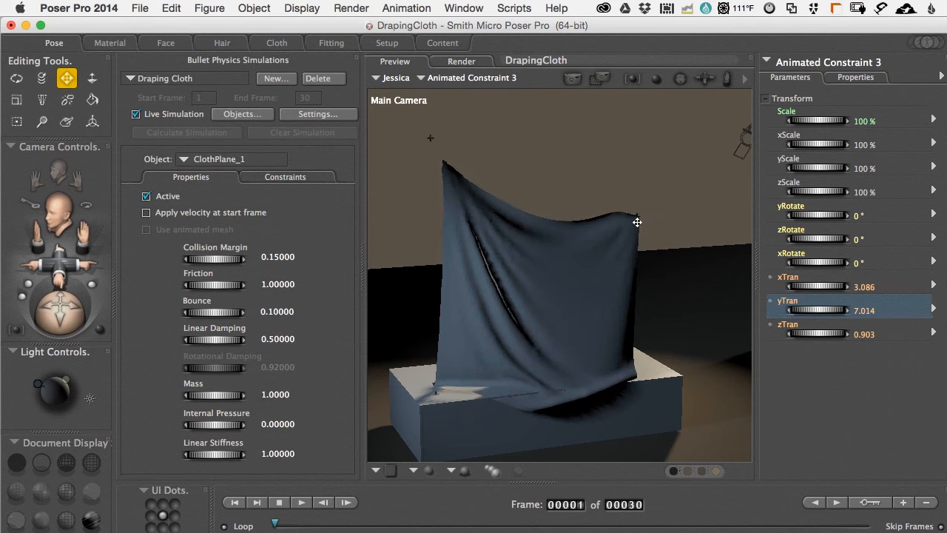
mouse_move(622, 255)
mouse_down()
mouse_move(608, 277)
mouse_move(611, 270)
mouse_up()
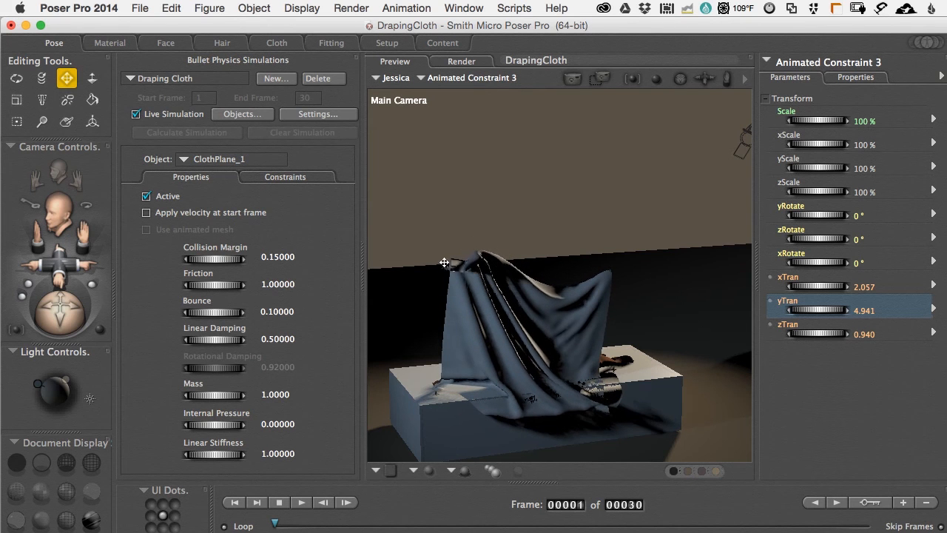
Move Animated Constraint 1 to about xTran -3.636, yTran 4.420 and zTran 1.011, checking the drape around the figure
click(441, 262)
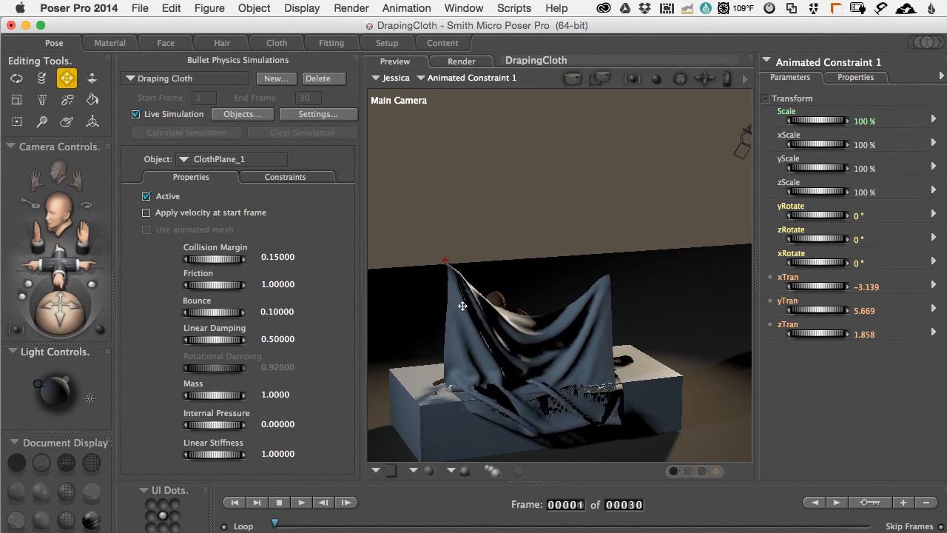
drag(431, 334, 483, 340)
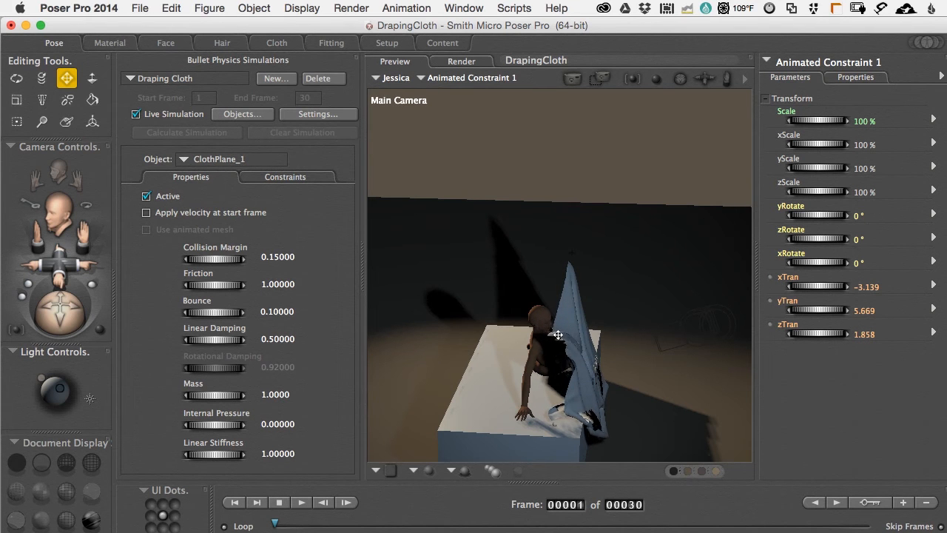
drag(553, 336, 551, 338)
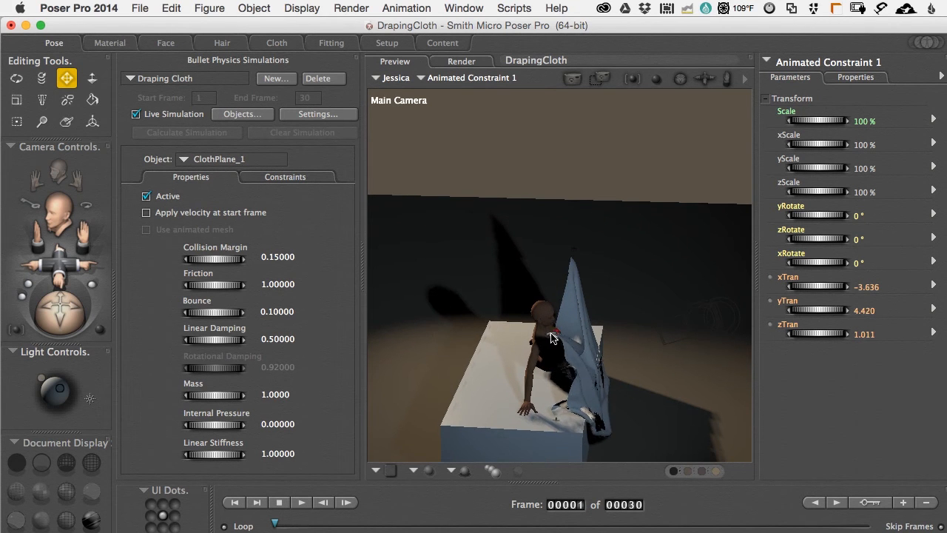
drag(640, 372, 581, 367)
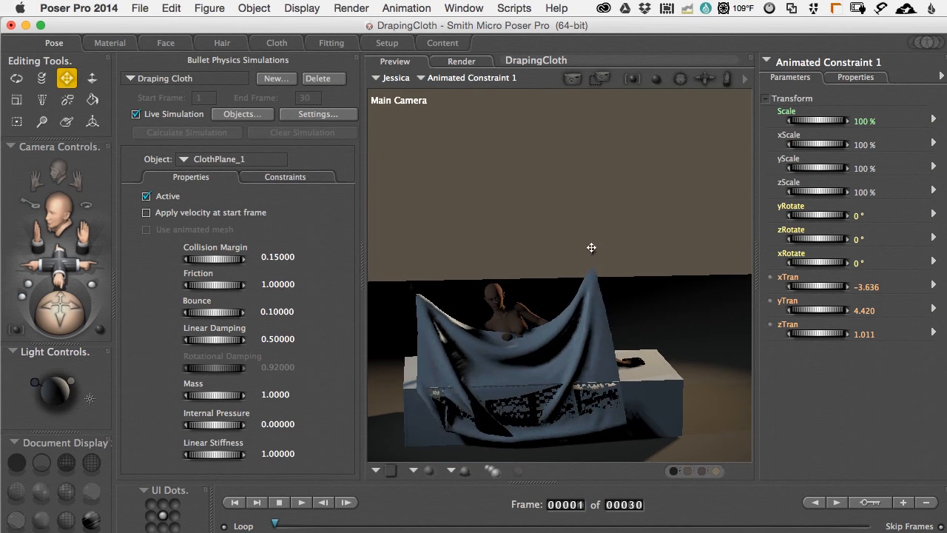
Reposition Animated Constraint 3 at about xTran 2.036, yTran 6.056 and zTran 0.759, and render the draped cloth
drag(603, 226, 632, 159)
click(634, 386)
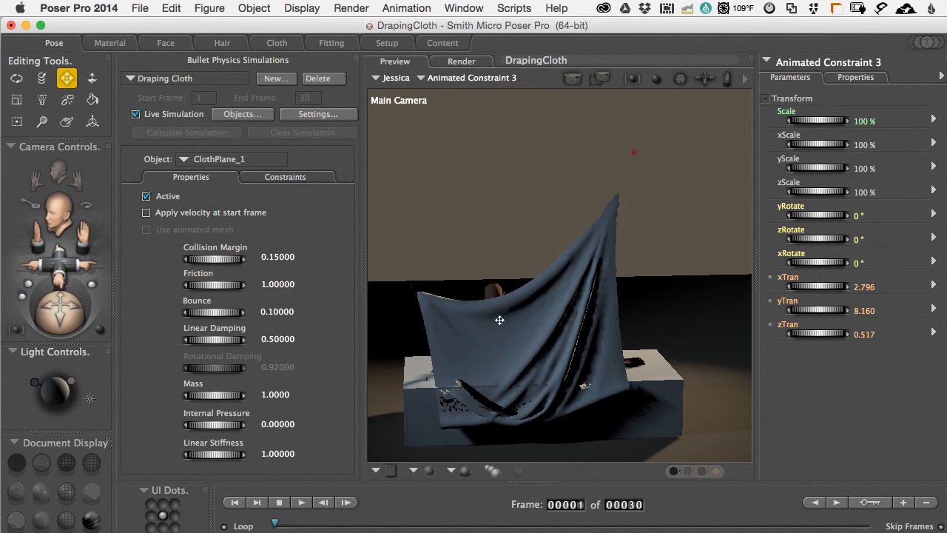
drag(632, 164, 626, 173)
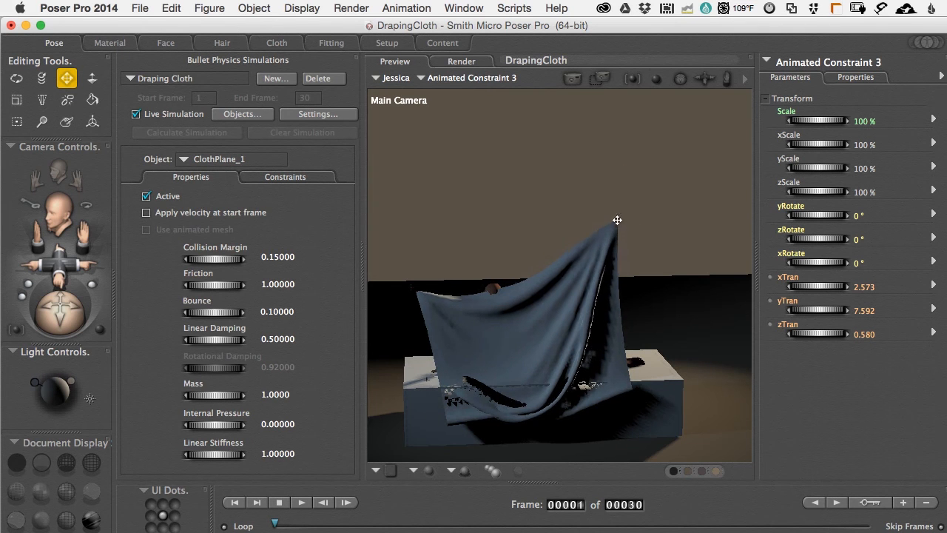
drag(609, 225, 608, 225)
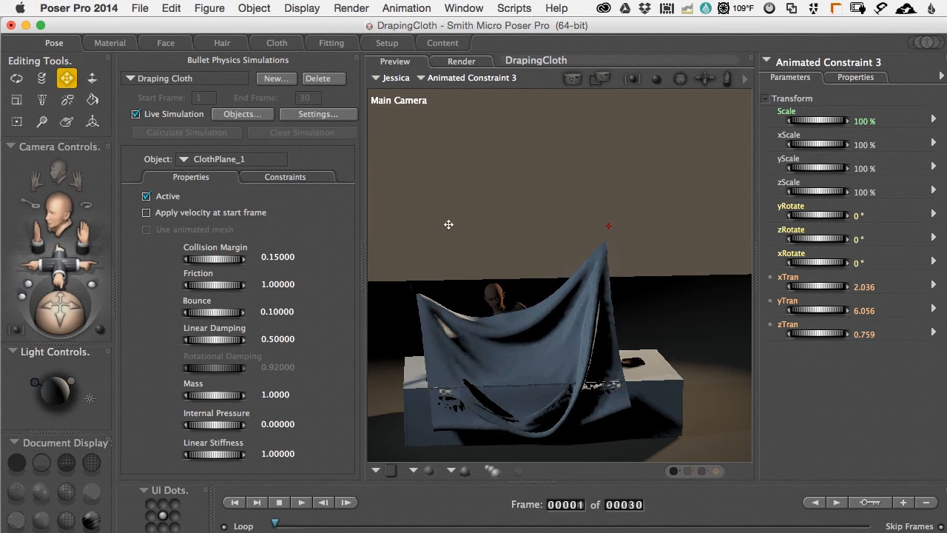
key(super+r)
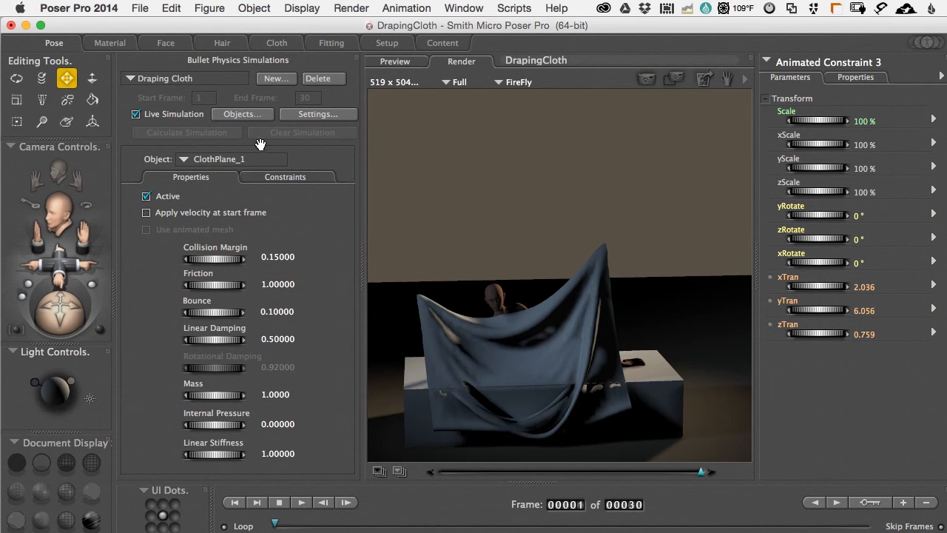
Switch to the Material room and show the material of the ClothPlane_1 prop
click(110, 43)
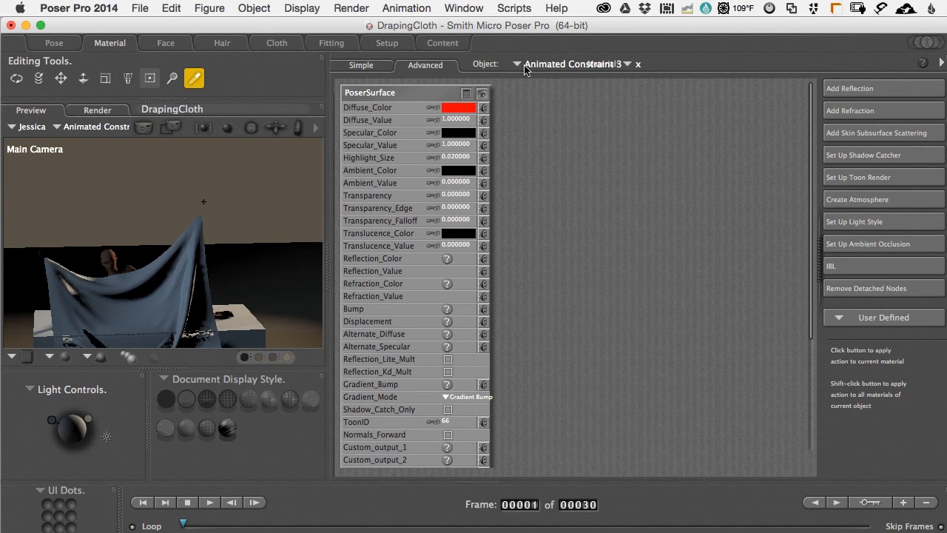
click(558, 65)
mouse_move(558, 65)
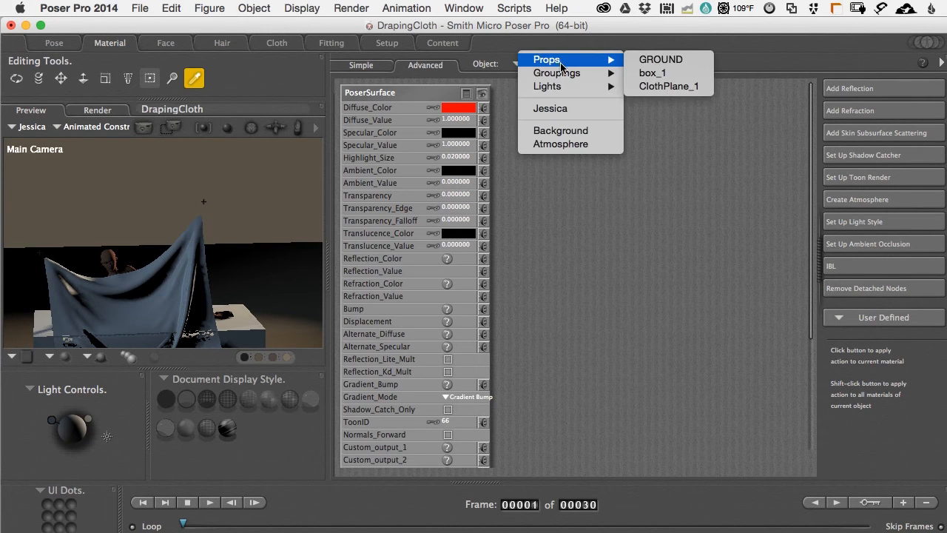
click(675, 86)
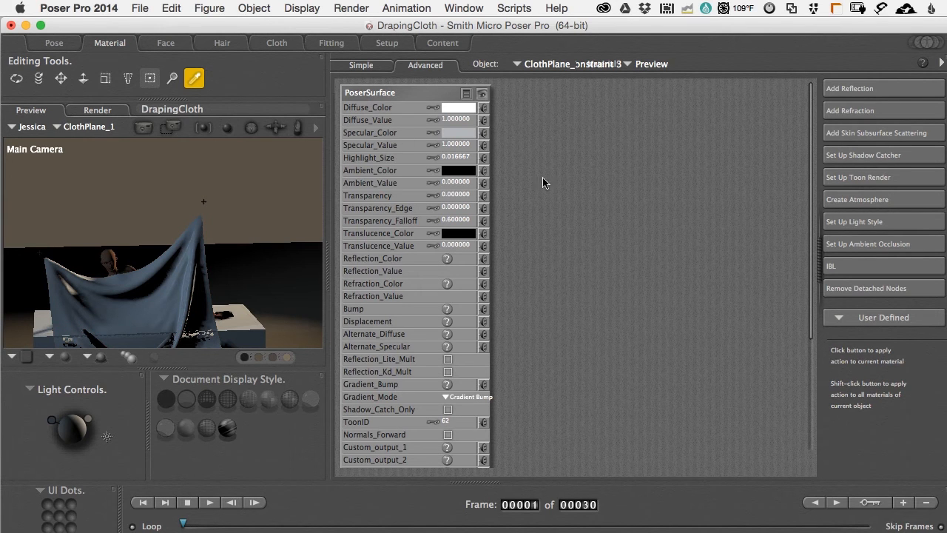
Add a 2D image_map texture node to the cloth material and load FabricPlain0044_2_M.jpg as its image source
right_click(558, 138)
mouse_move(748, 169)
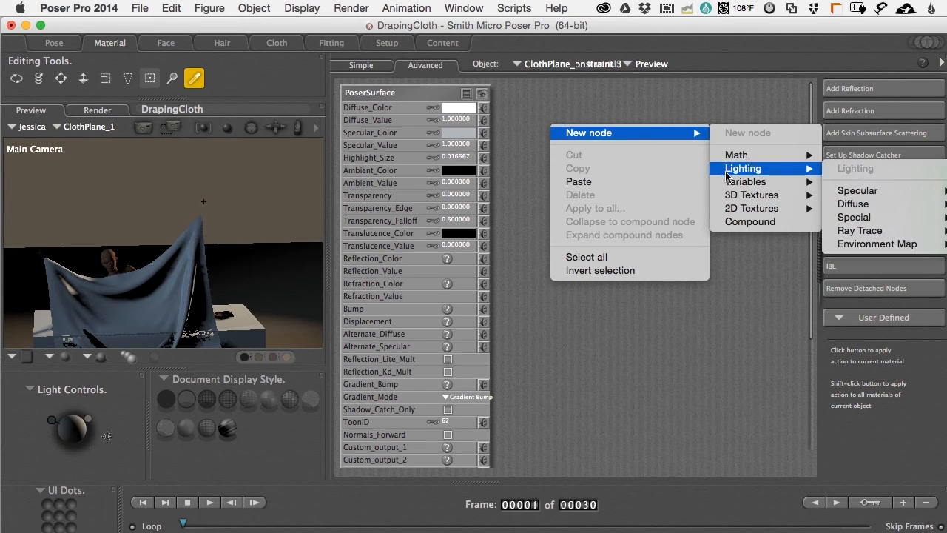
mouse_move(760, 209)
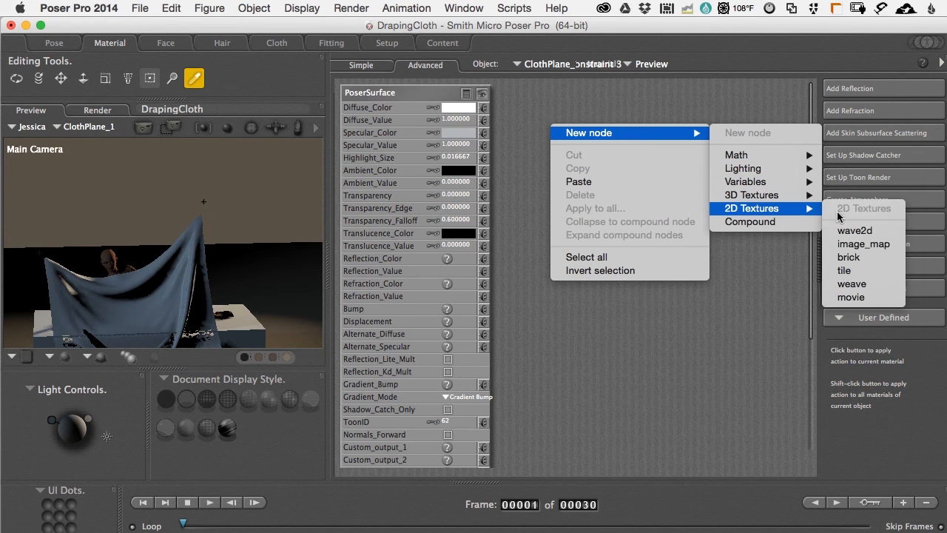
click(854, 245)
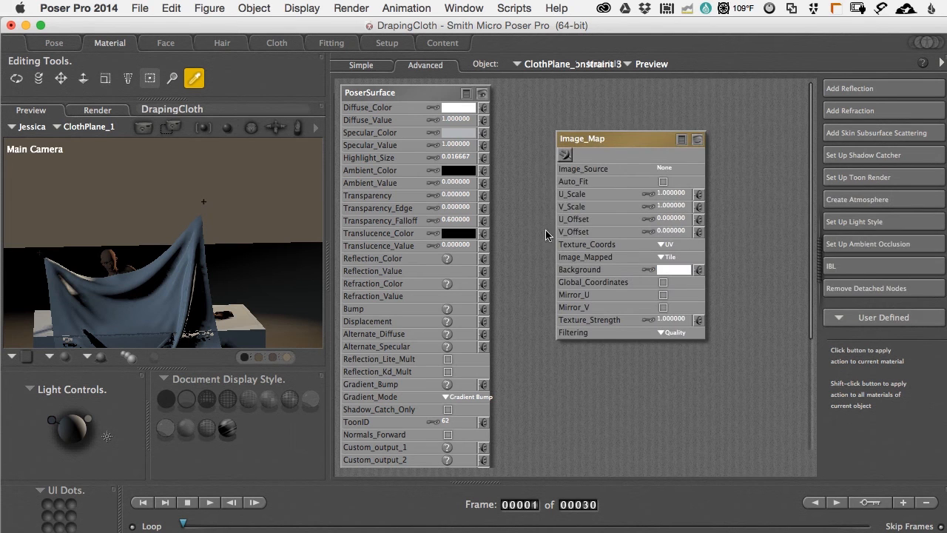
click(662, 170)
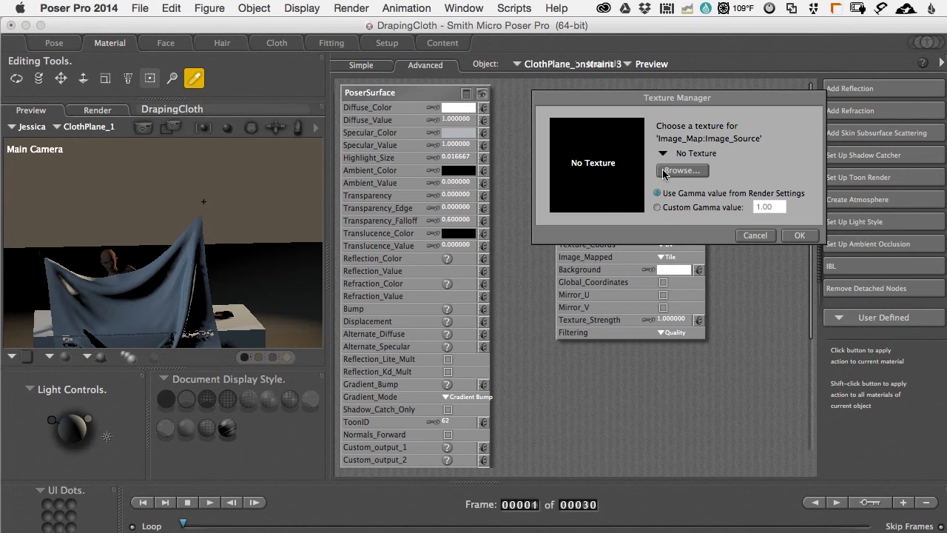
click(679, 170)
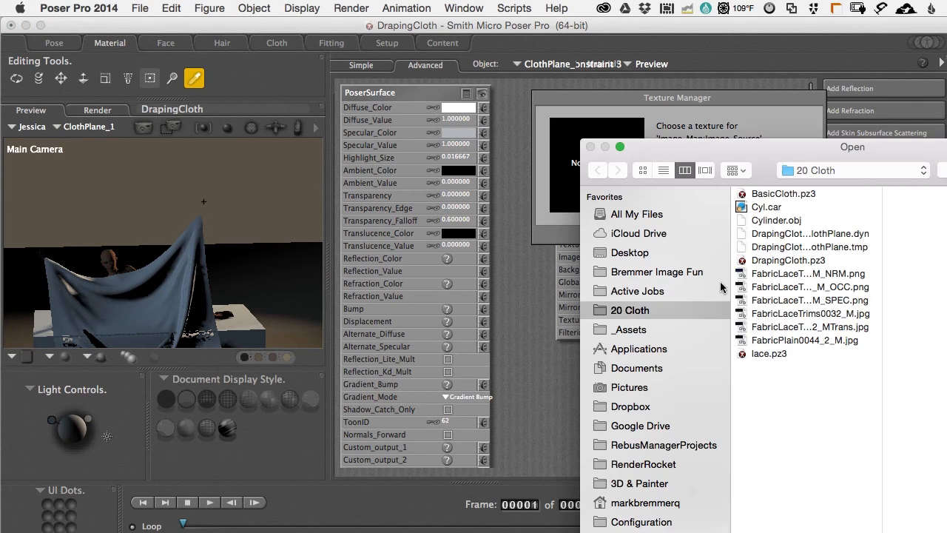
click(766, 342)
key(Return)
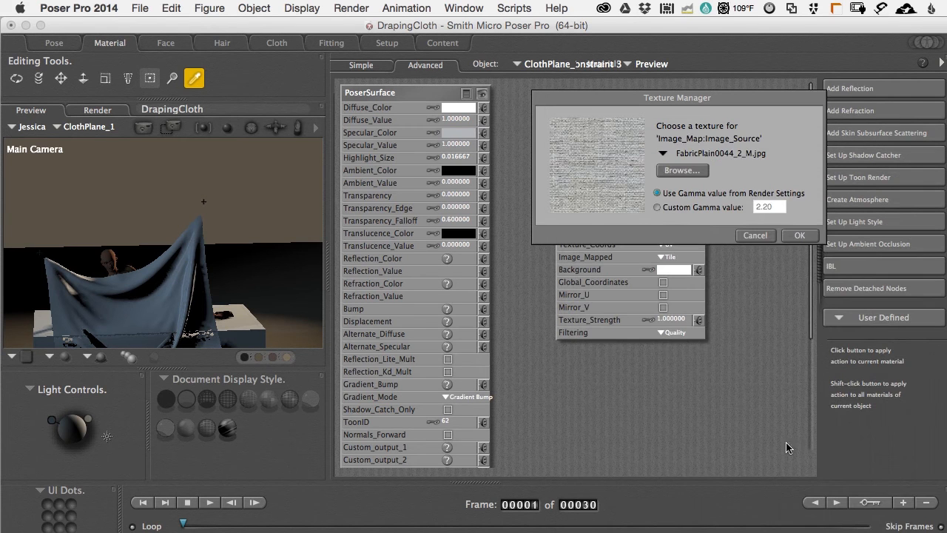
click(799, 235)
drag(597, 141, 575, 134)
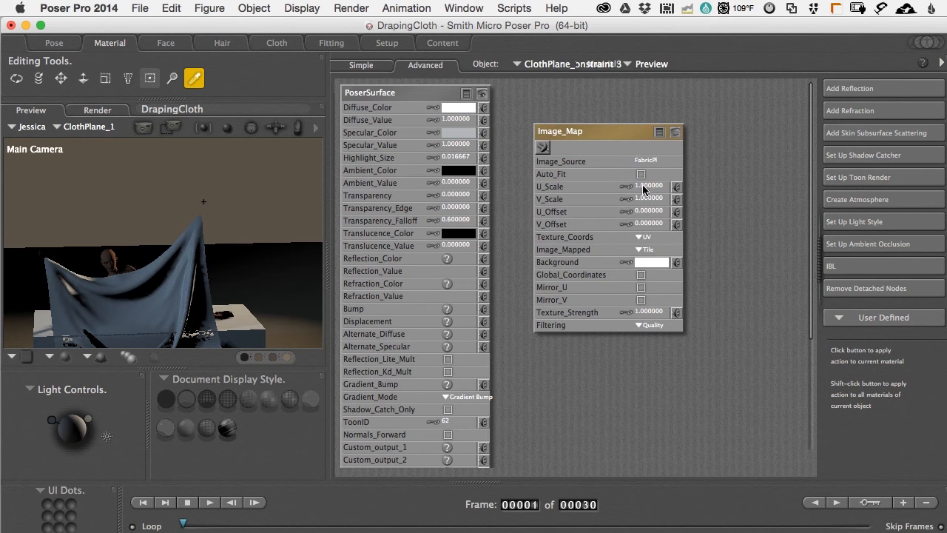
Set the image map's U_Scale and V_Scale to .05 and connect the node to the surface's Gradient_Bump
click(643, 186)
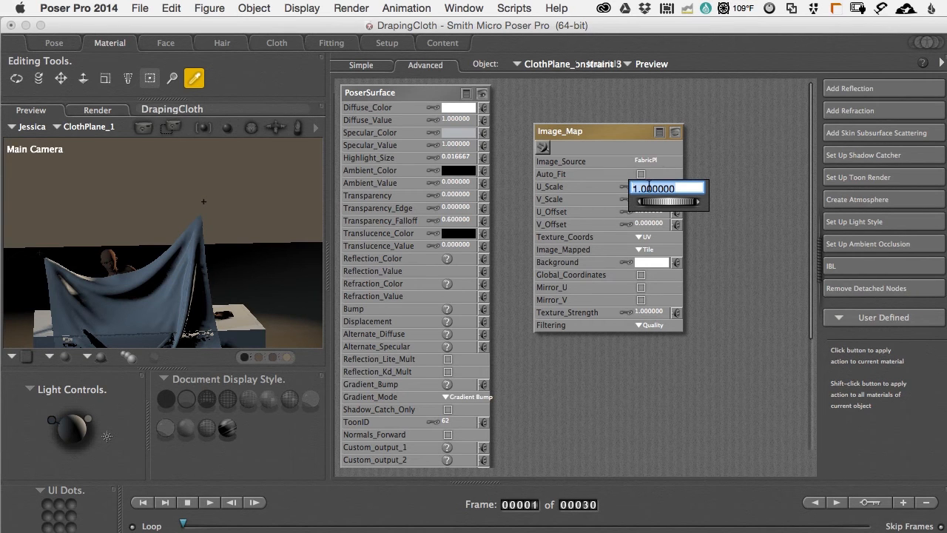
text(.05)
key(Return)
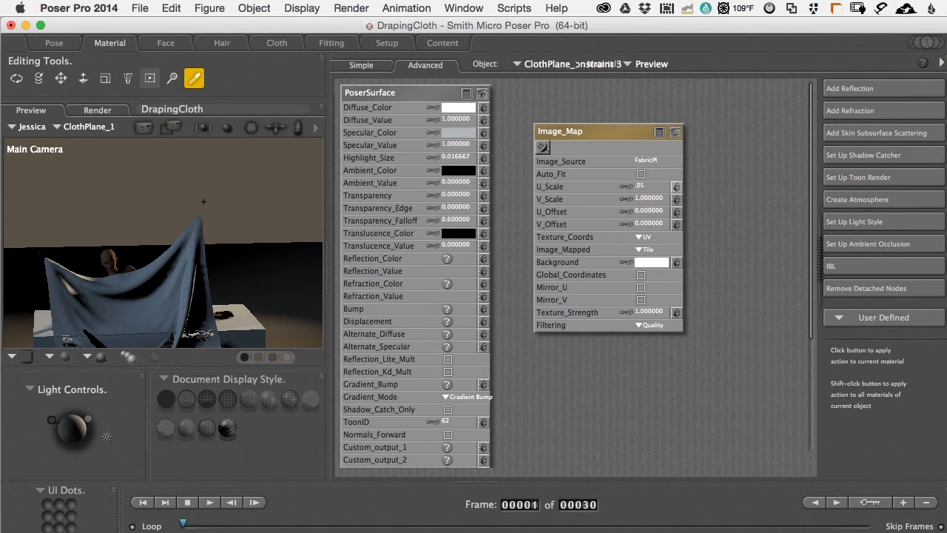
click(642, 200)
text(.05)
key(Return)
drag(592, 131, 484, 386)
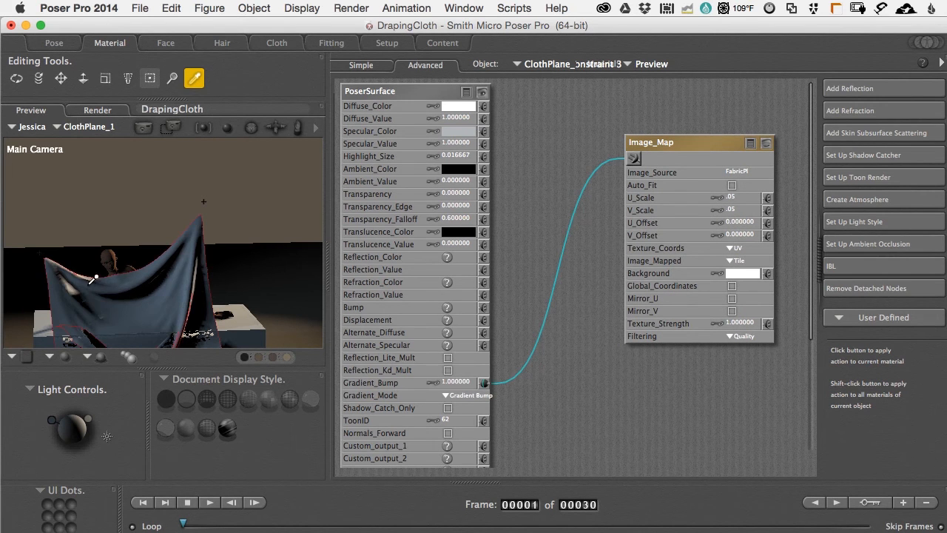
Change the cloth surface's Diffuse_Color to a light pink
scroll(114, 289, up, 5)
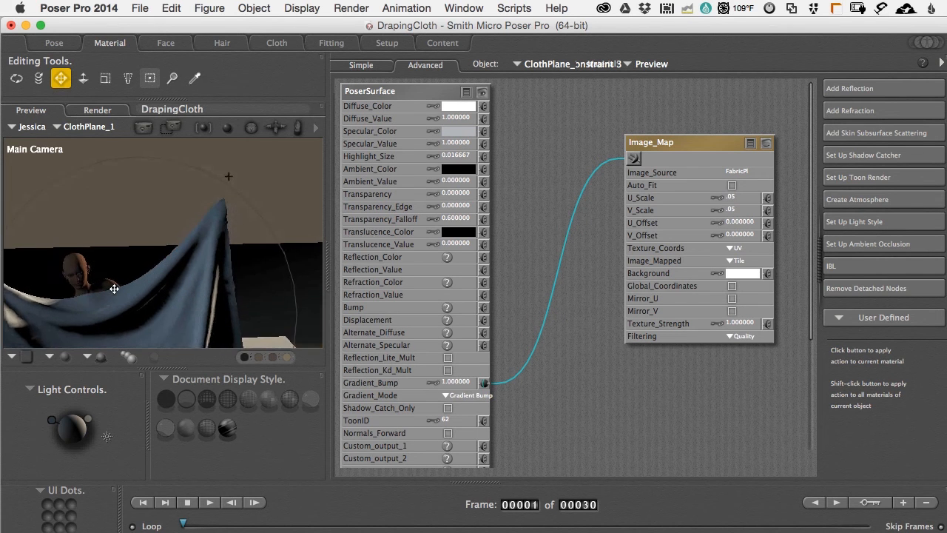
scroll(114, 288, up, 5)
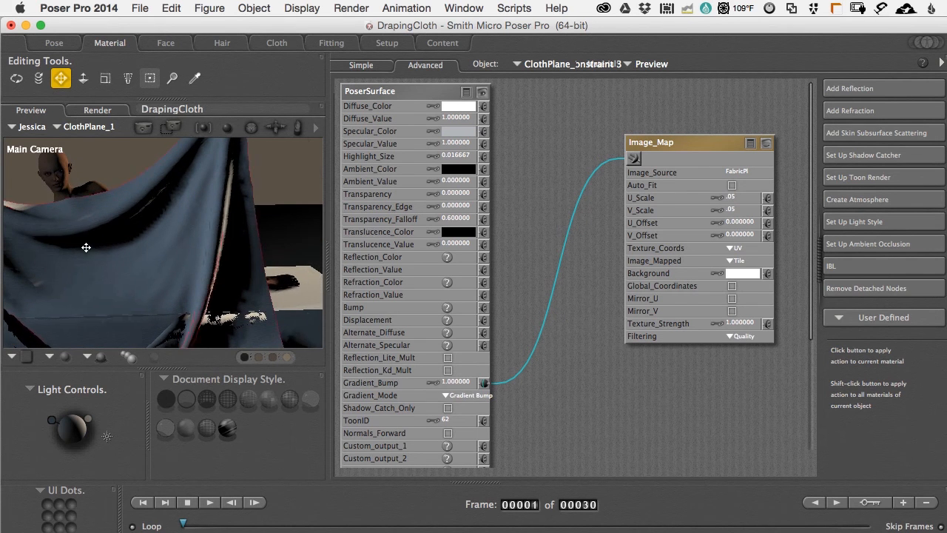
scroll(86, 247, left, 5)
scroll(87, 247, up, 4)
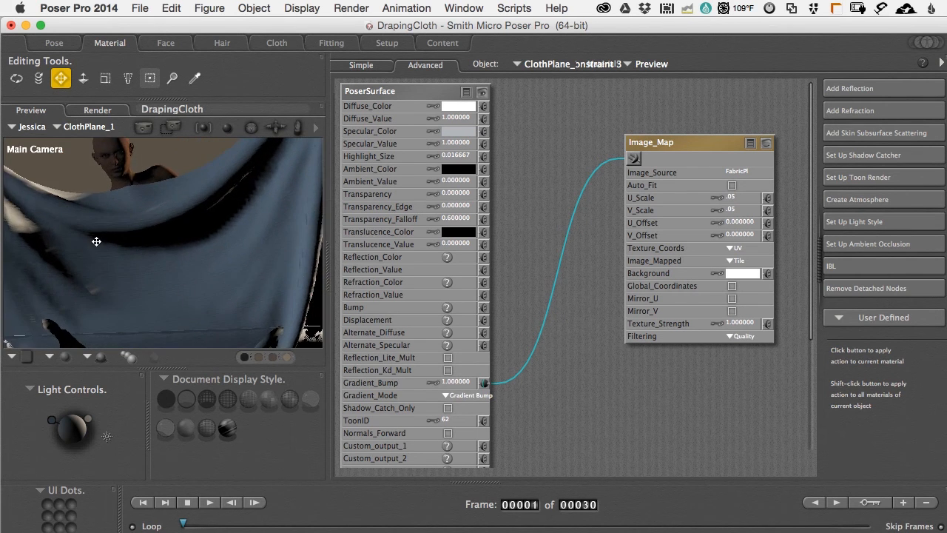
scroll(90, 246, up, 3)
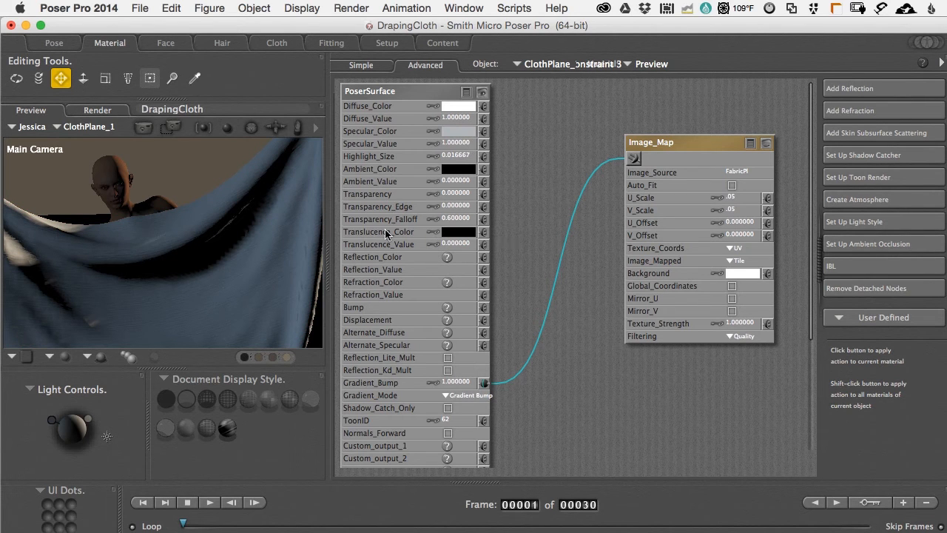
click(474, 107)
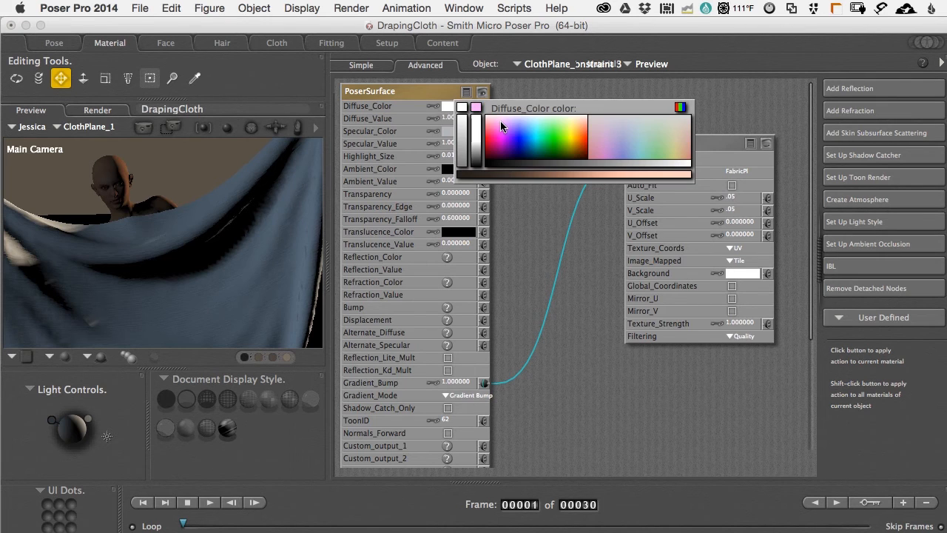
click(500, 120)
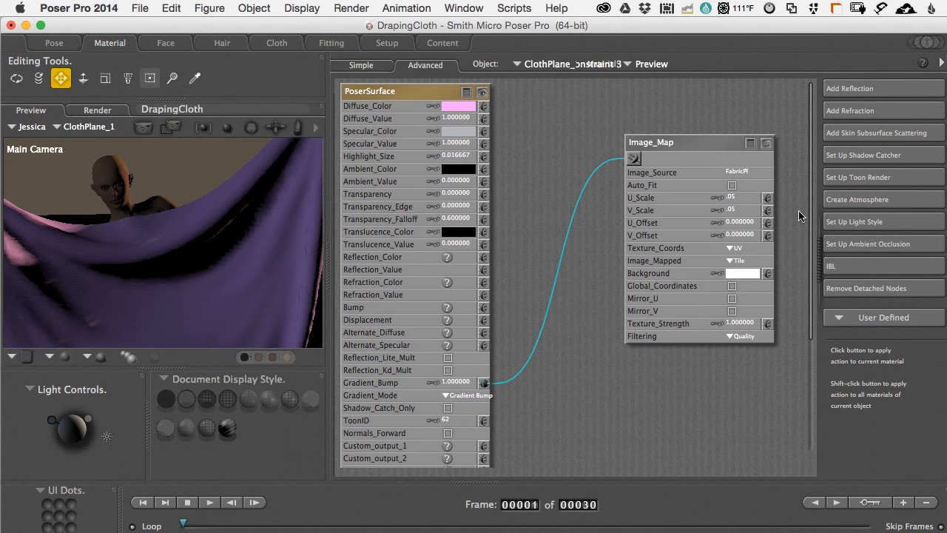
Add skin subsurface scattering to the cloth material, move its node clear of the PoserSurface node, and render the cloth
click(844, 135)
drag(488, 159, 631, 253)
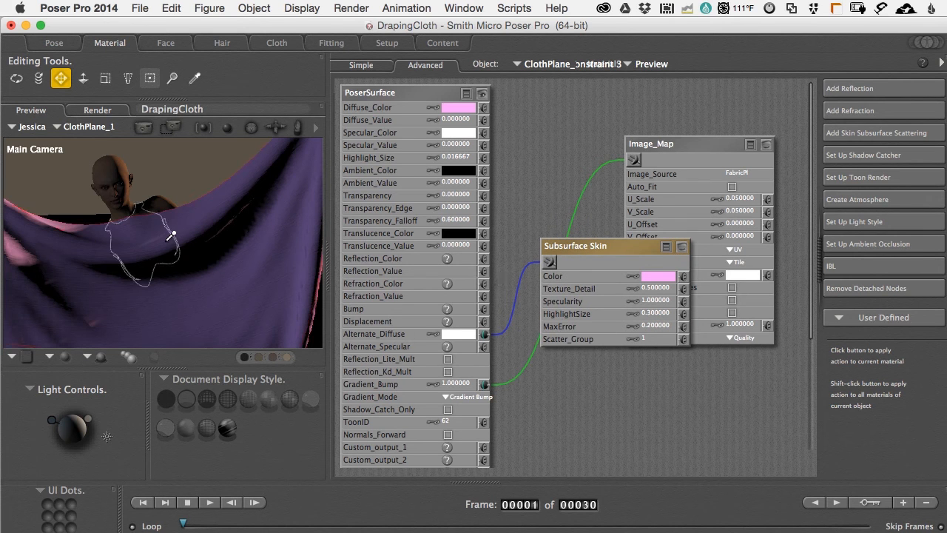
key(super+r)
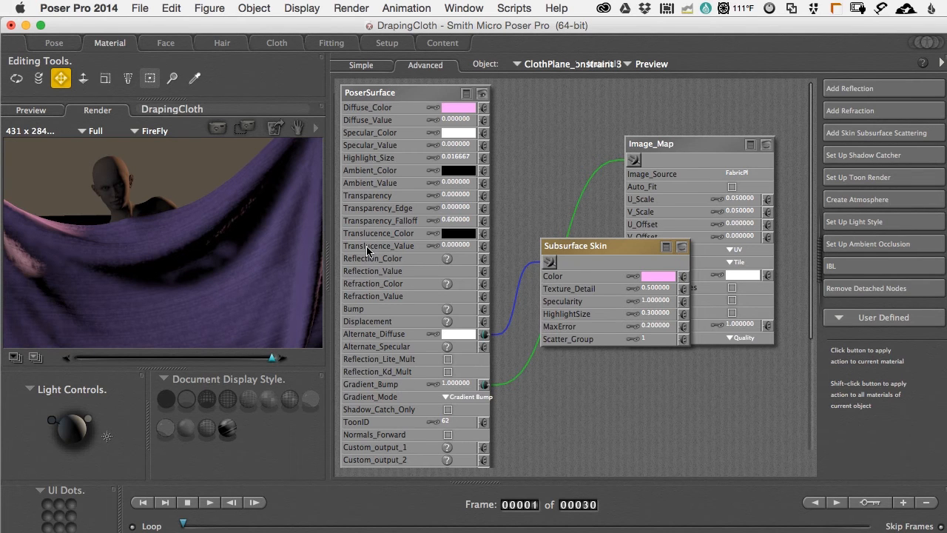
Match the Translucence_Color to the light pink diffuse colour, set Translucence_Value to .1, and render the cloth
click(459, 238)
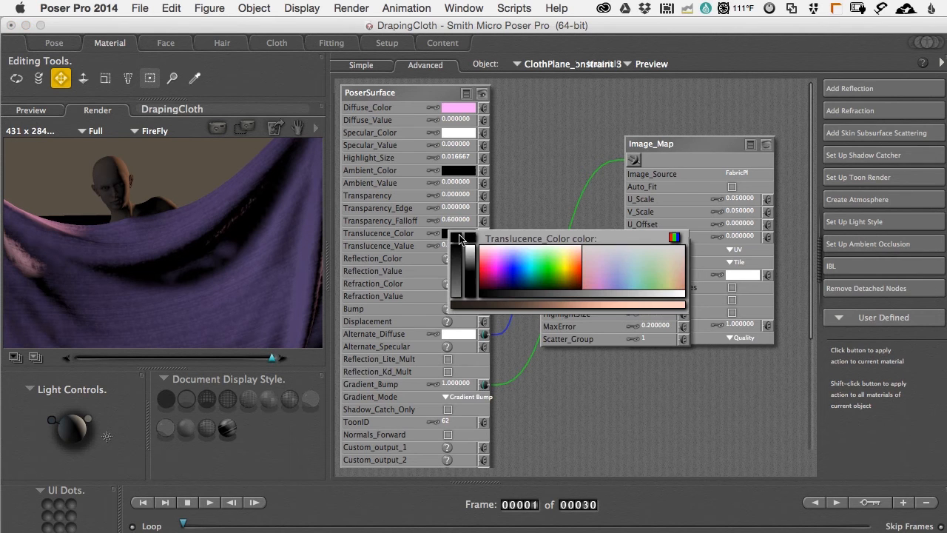
click(457, 106)
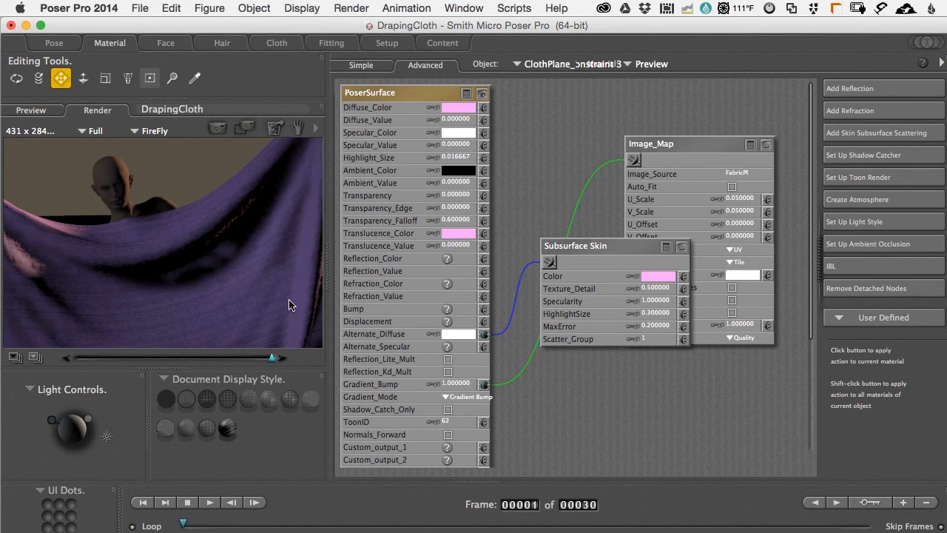
click(453, 245)
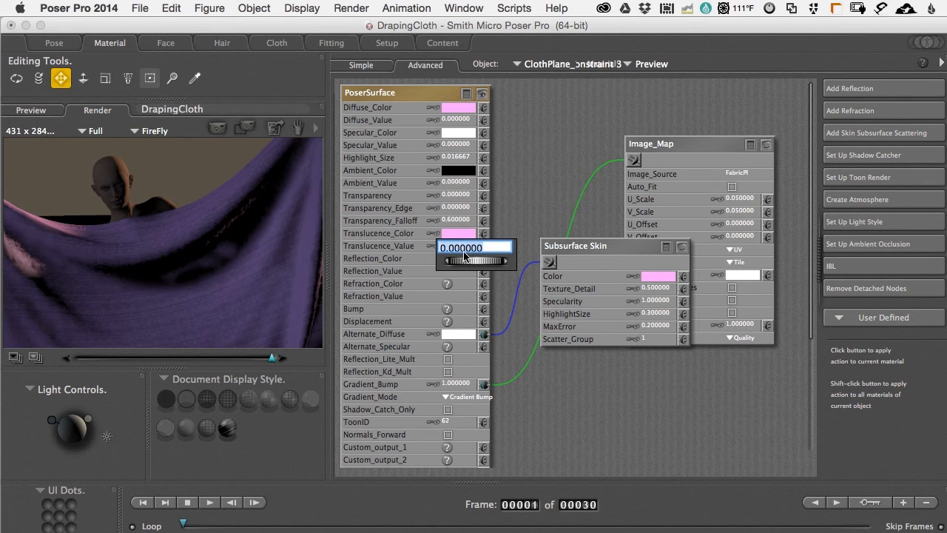
text(.1)
key(Return)
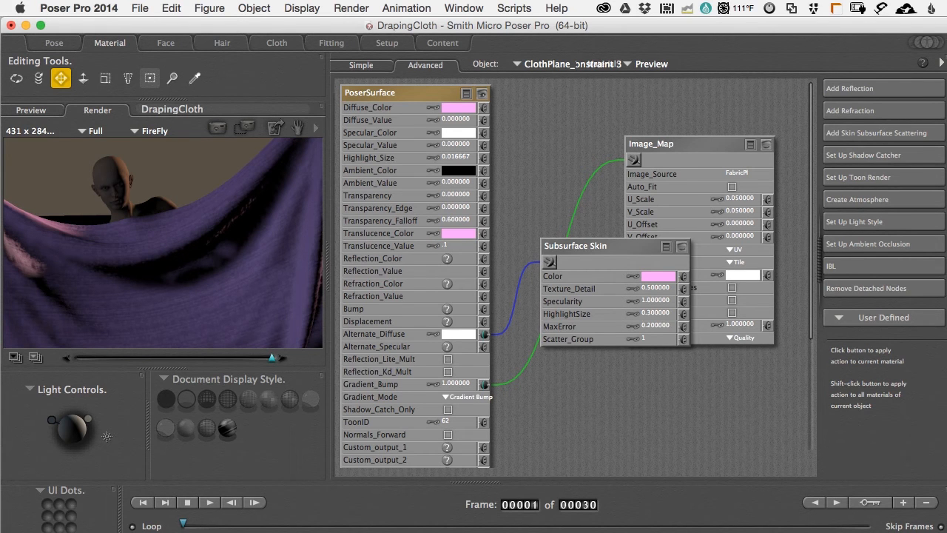
key(super+r)
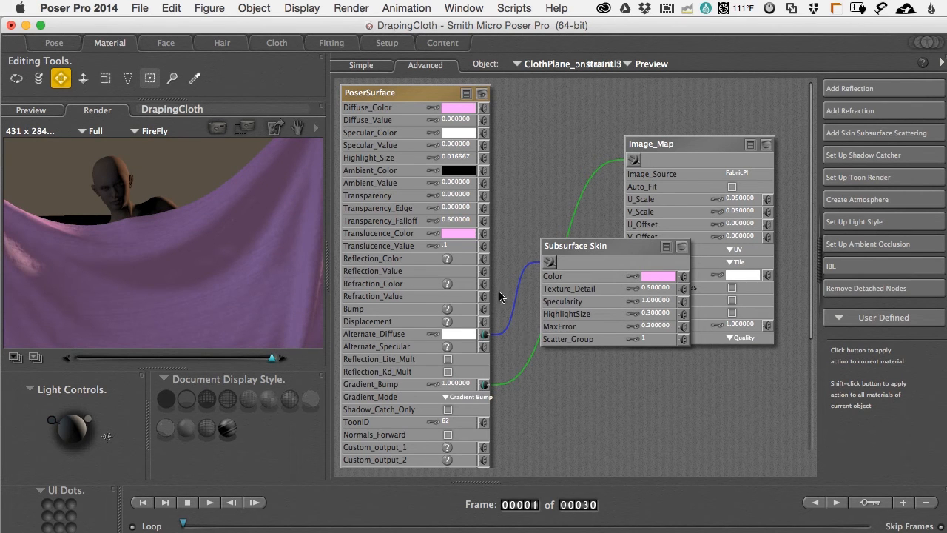
Reduce the cloth's Translucence_Value to .002 and render the result
click(445, 245)
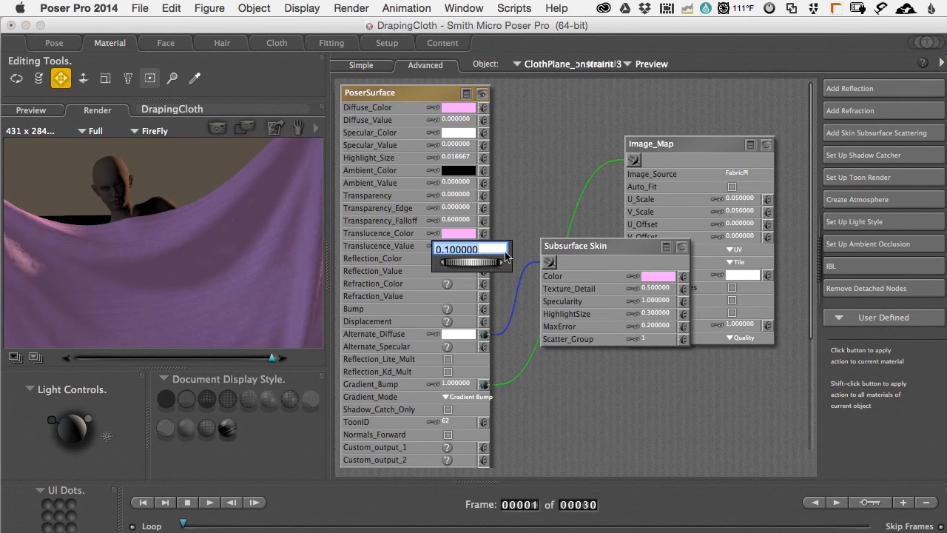
key(BackSpace)
key(Return)
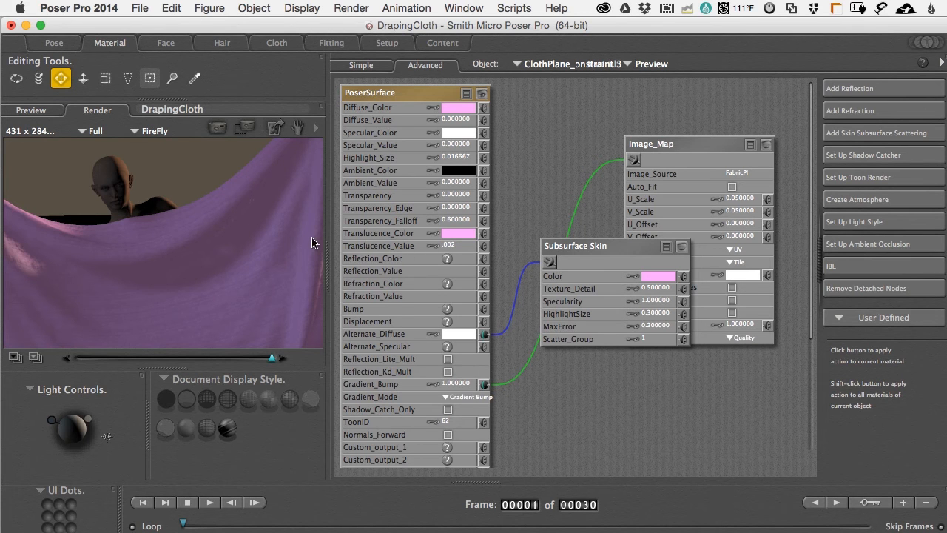
key(super+r)
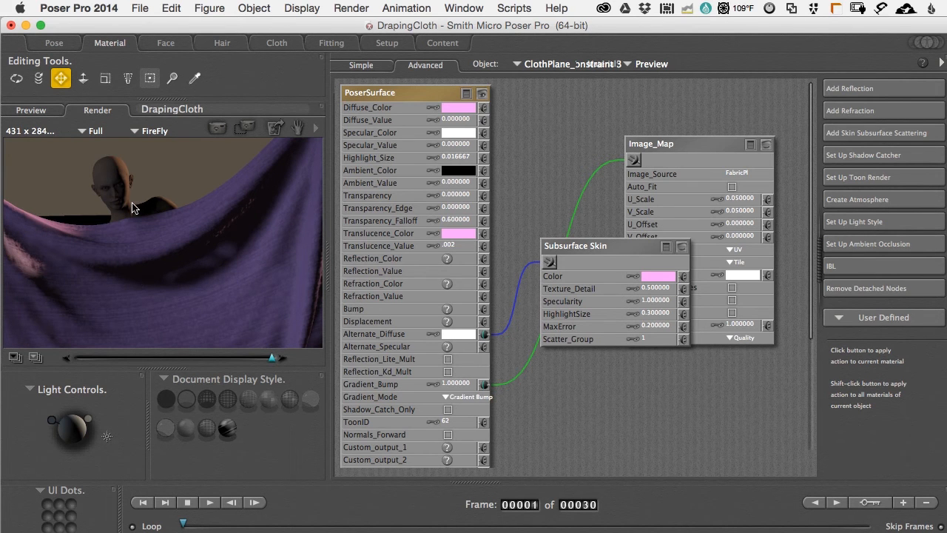
Set the cloth surface's Transparency to .05 and render the result
click(457, 196)
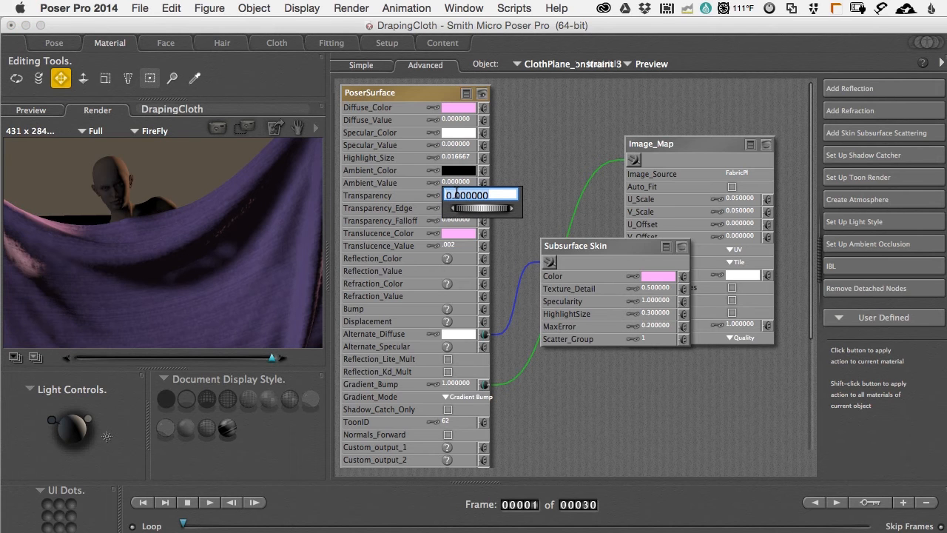
text(.05)
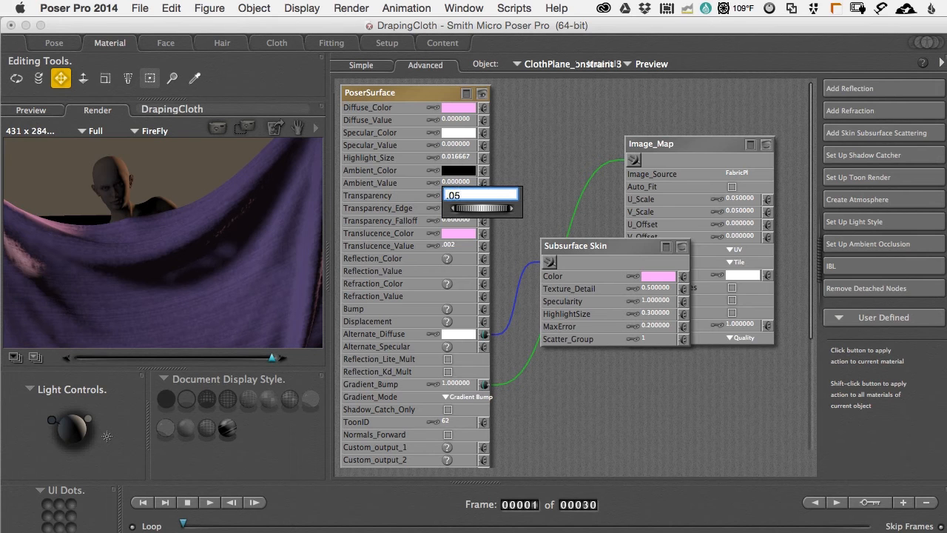
key(Return)
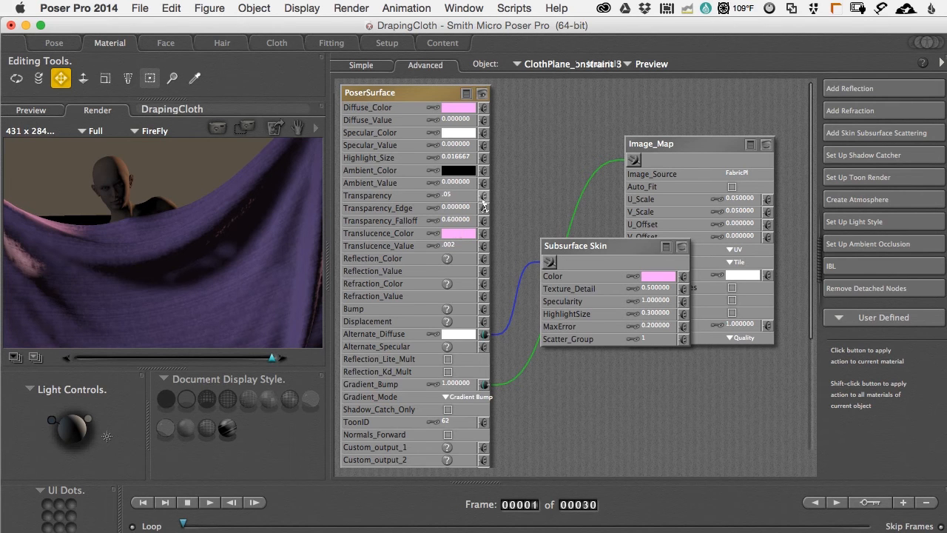
key(super+r)
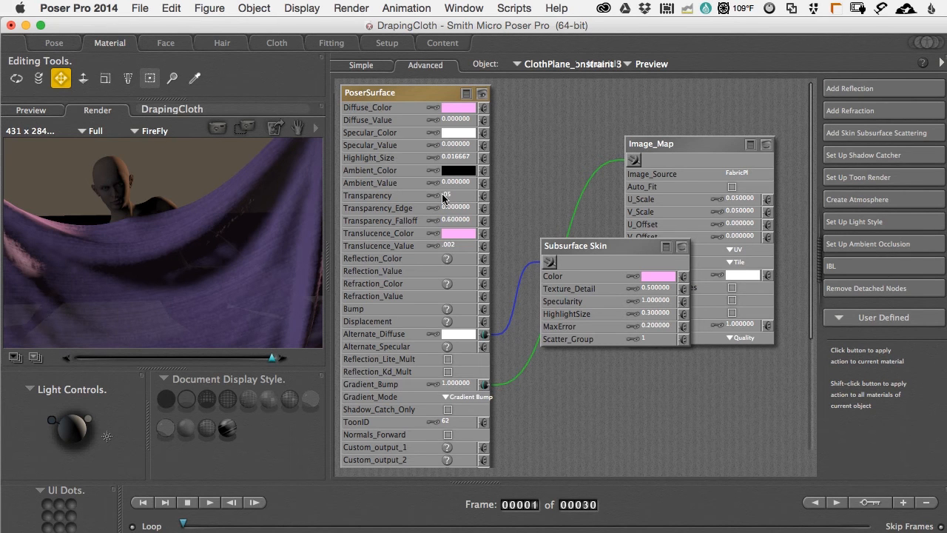
Select Light 2 and switch its shadows to Ray Trace shadows in the Pose room
click(35, 110)
alt+drag(97, 233, 114, 227)
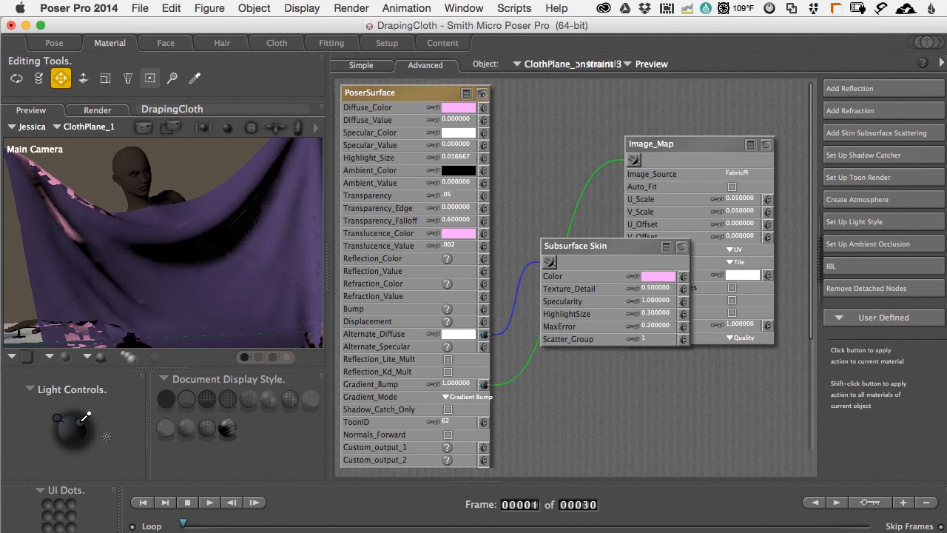
click(83, 420)
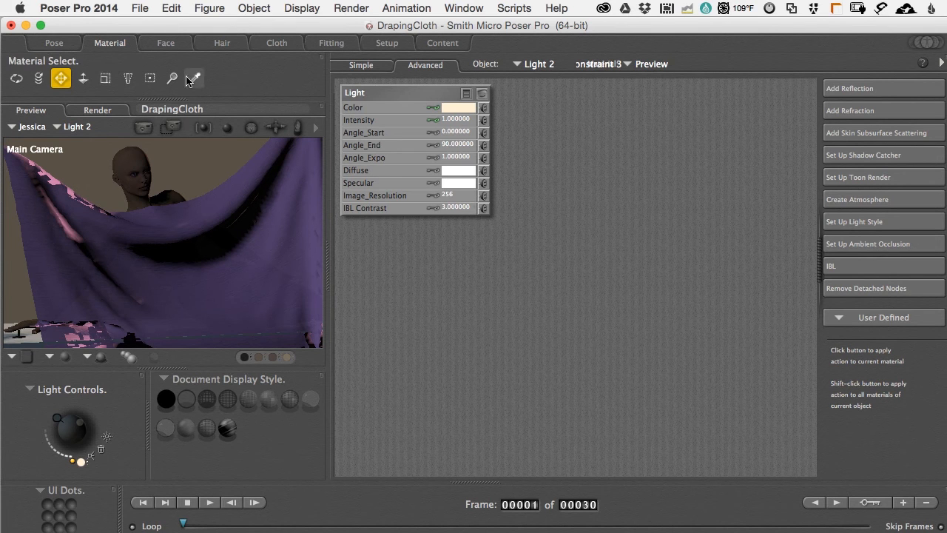
click(54, 43)
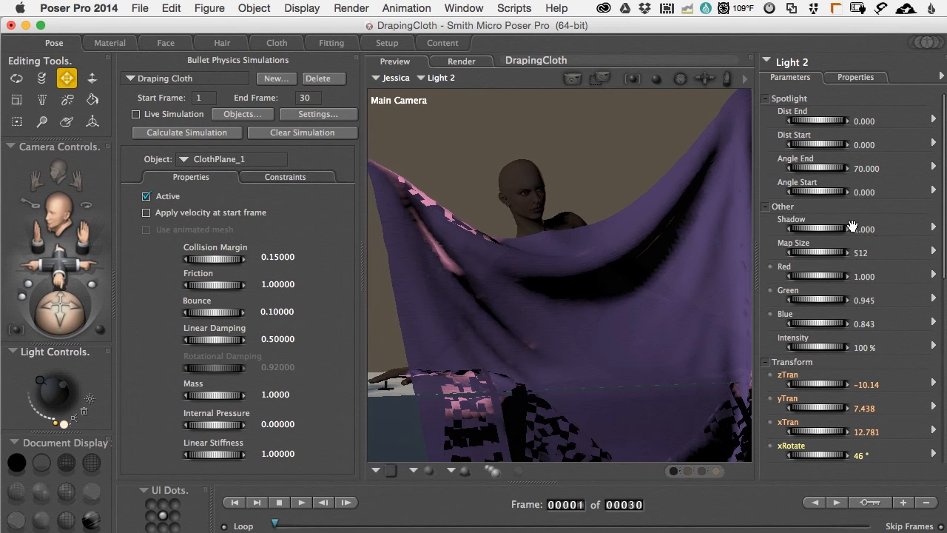
click(856, 78)
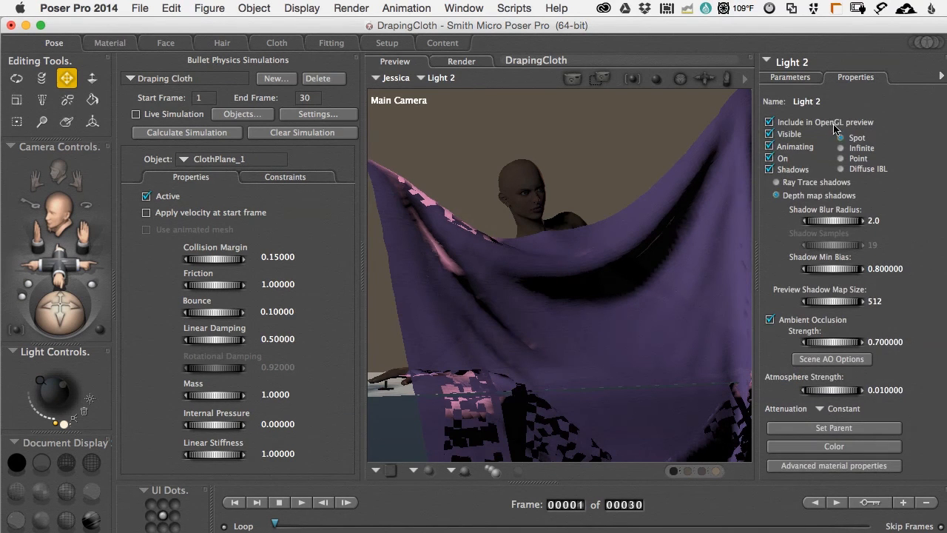
click(778, 183)
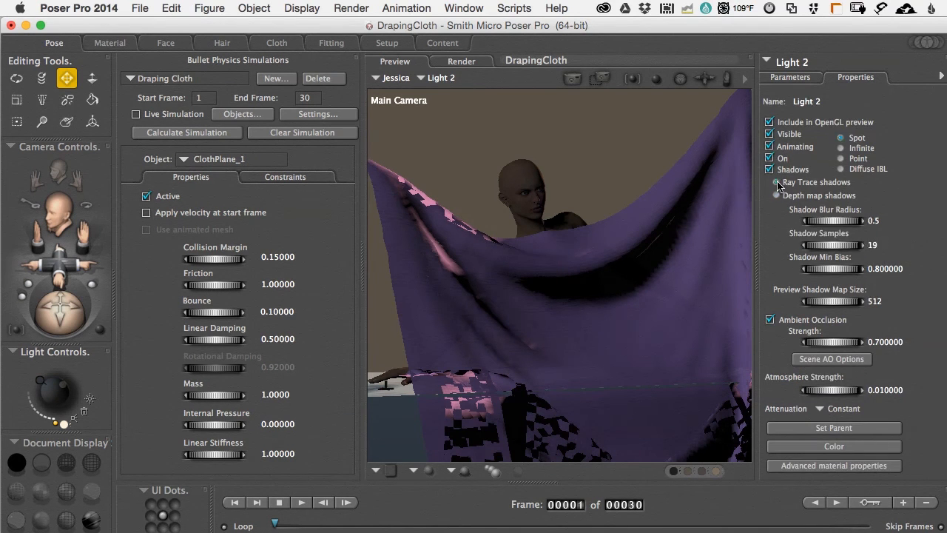
Set Light 2's Shadow Blur Radius to 1.0
click(876, 221)
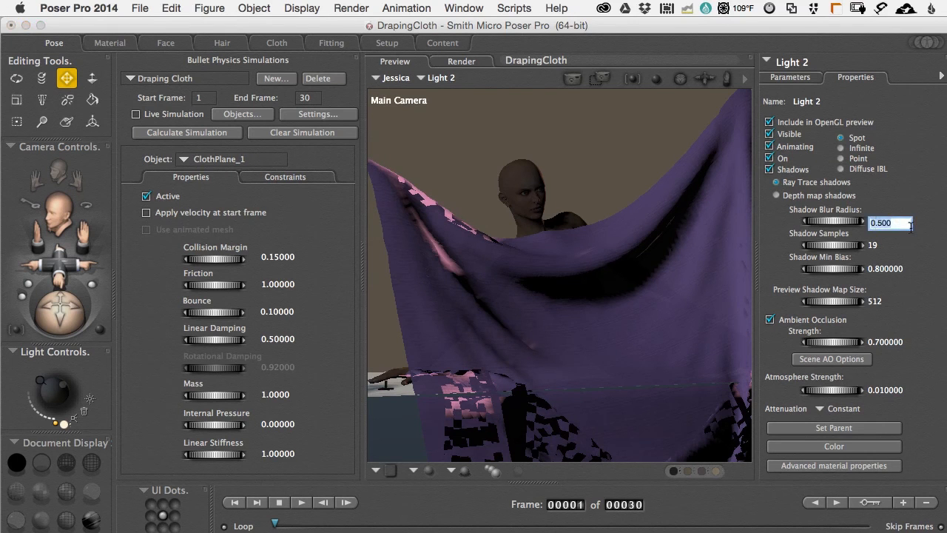
text(1.0)
key(Return)
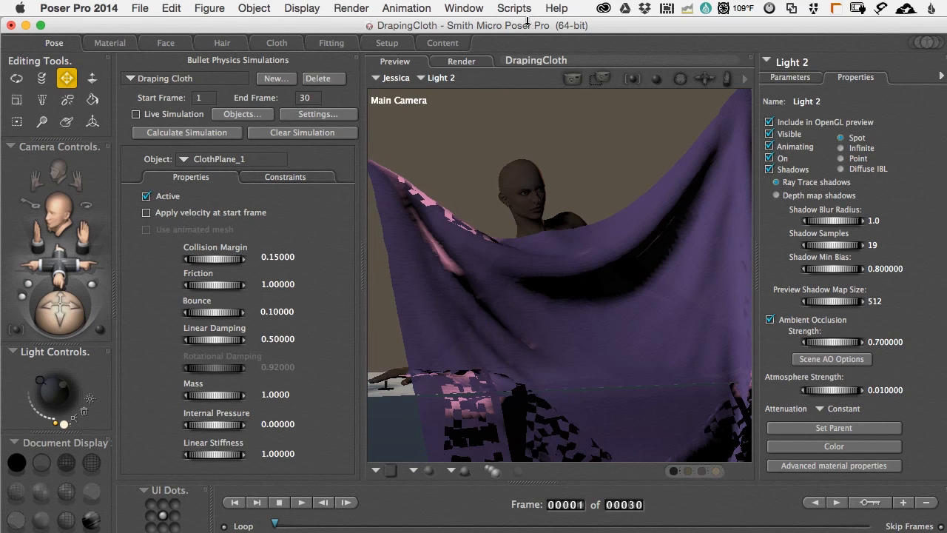
Hide the Bullet Physics Controls to enlarge the preview and render the draped cloth with the softened shadows
click(468, 9)
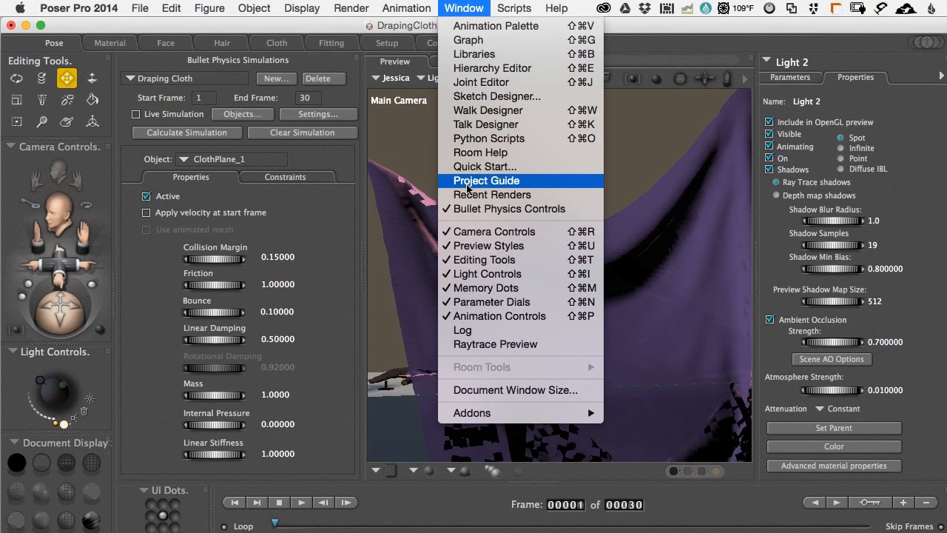
click(472, 208)
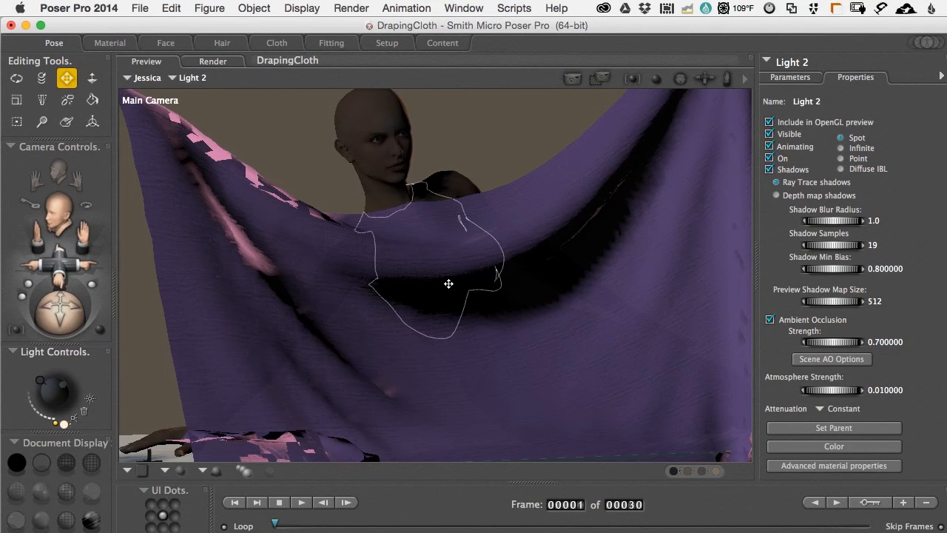
key(super+r)
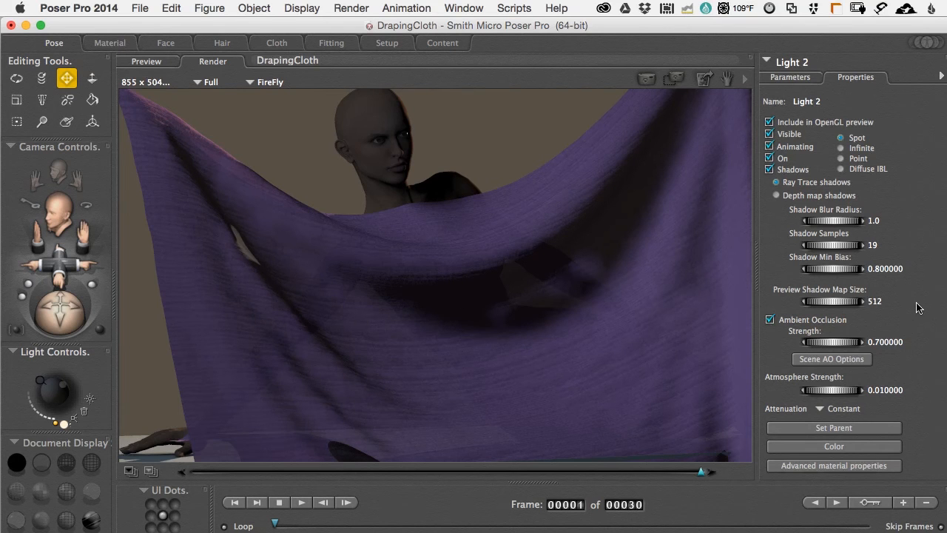
Raise Light 2's Intensity to 250 %
click(790, 77)
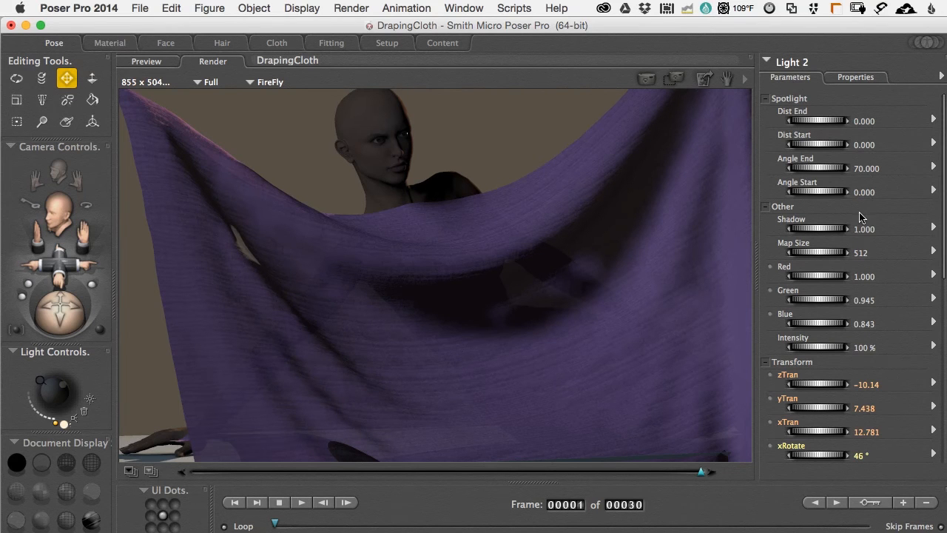
click(865, 347)
text(2)
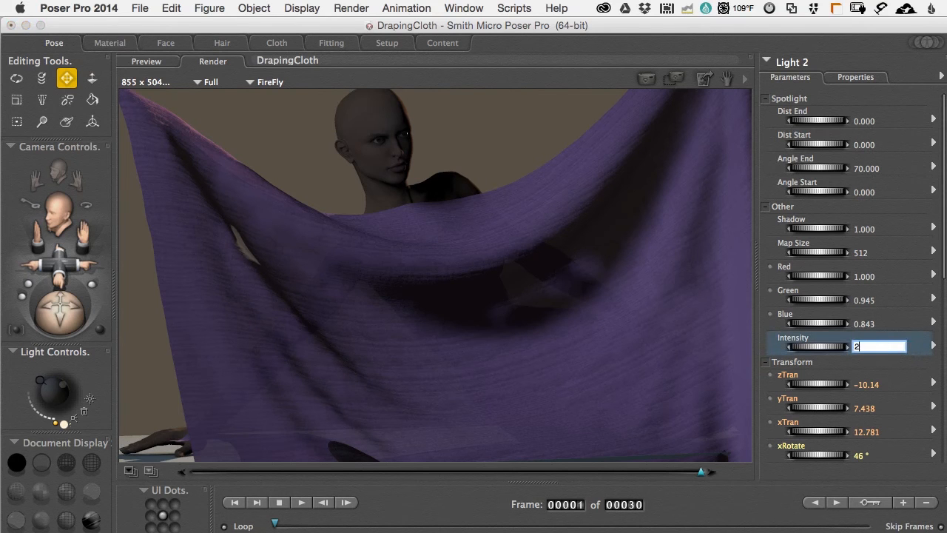
key(Return)
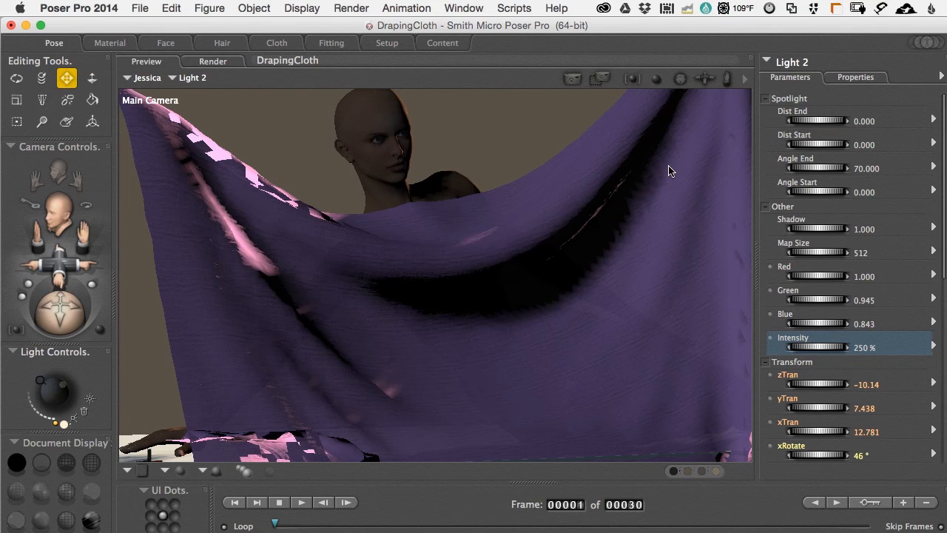
Select the cloth plane, show its properties, and render the scene under the brighter light
click(632, 145)
click(864, 77)
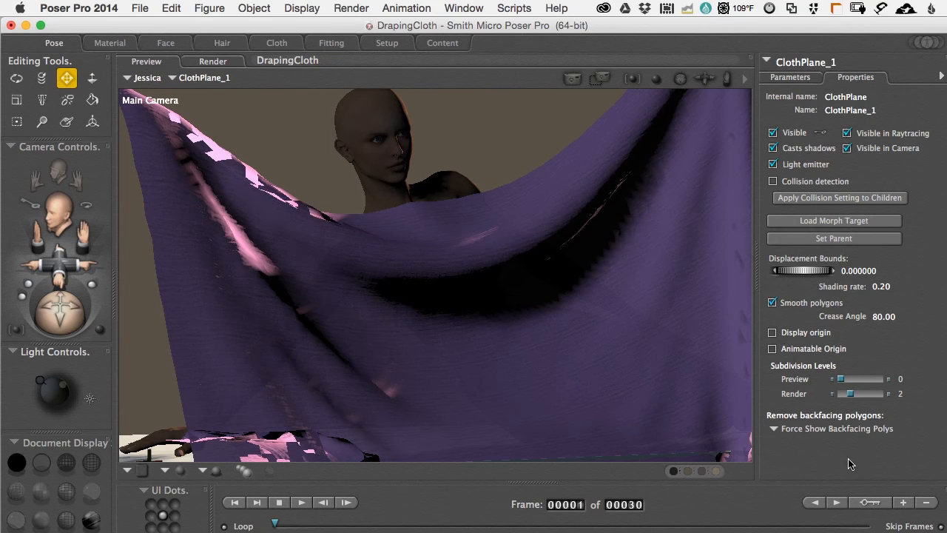
key(super+r)
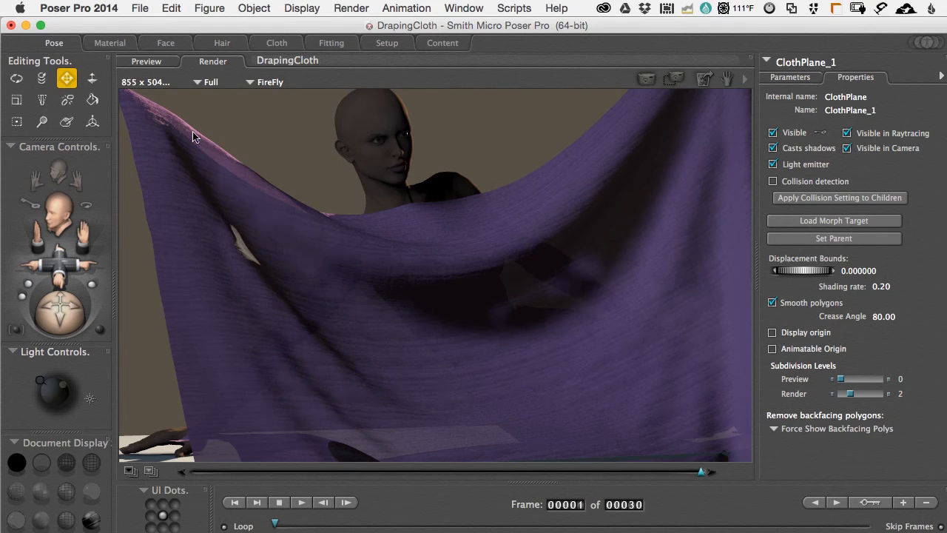
Frame a close-up of the cloth's upper edge beside the figure's face and render it
click(146, 62)
scroll(199, 161, up, 5)
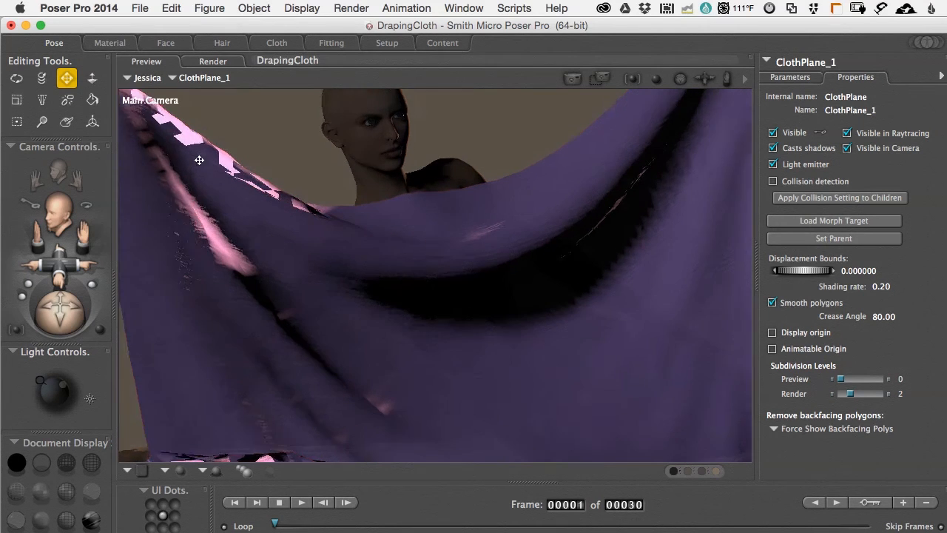
scroll(199, 160, left, 3)
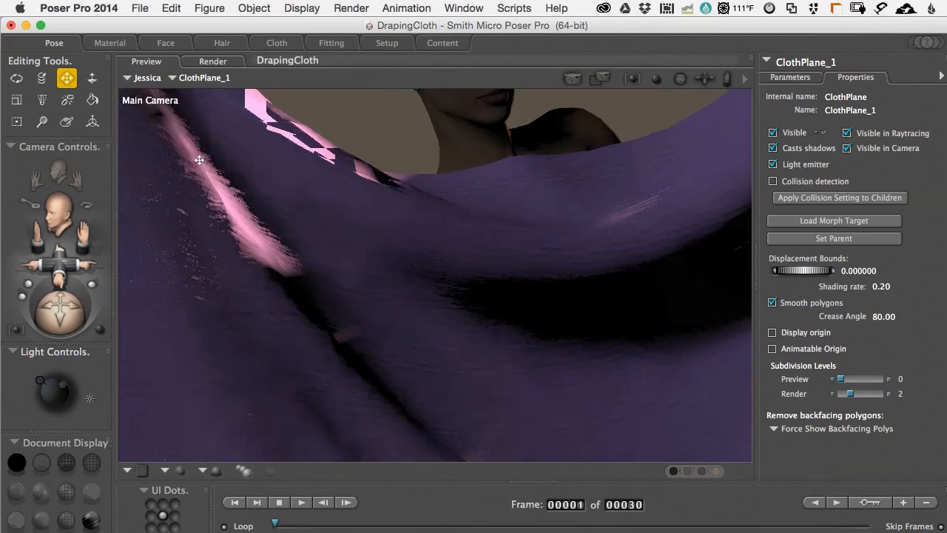
scroll(199, 159, left, 5)
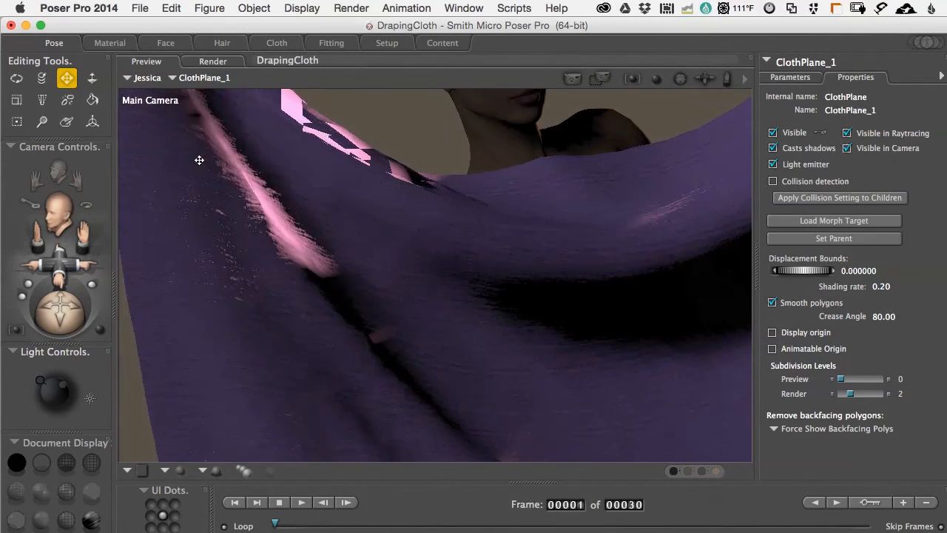
scroll(199, 160, left, 5)
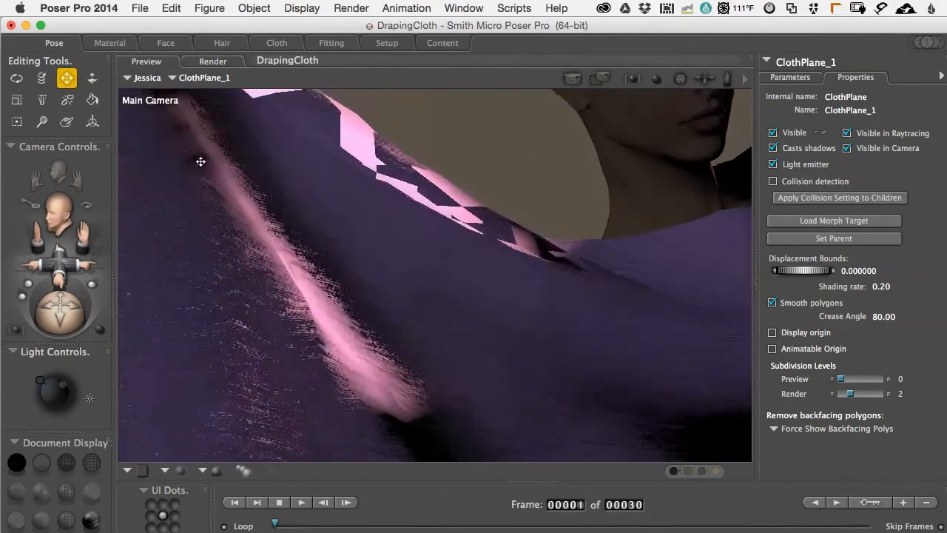
scroll(200, 161, up, 4)
key(super+r)
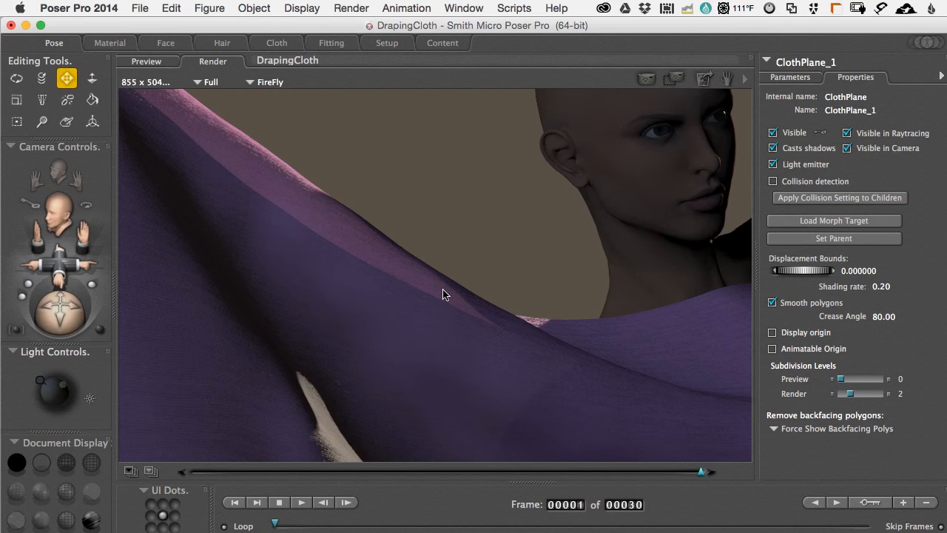
Return to the preview and close the DrapingCloth scene without saving the changes
click(144, 62)
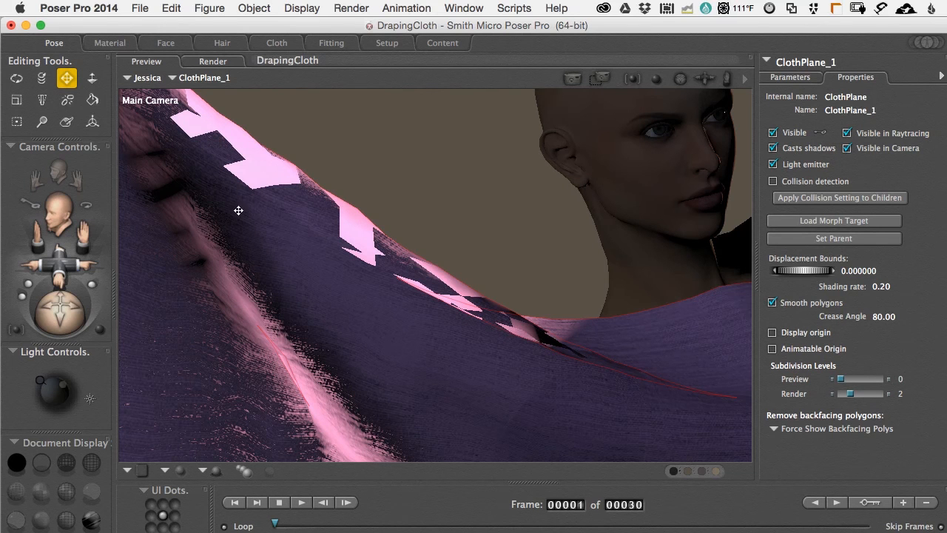
key(super+w)
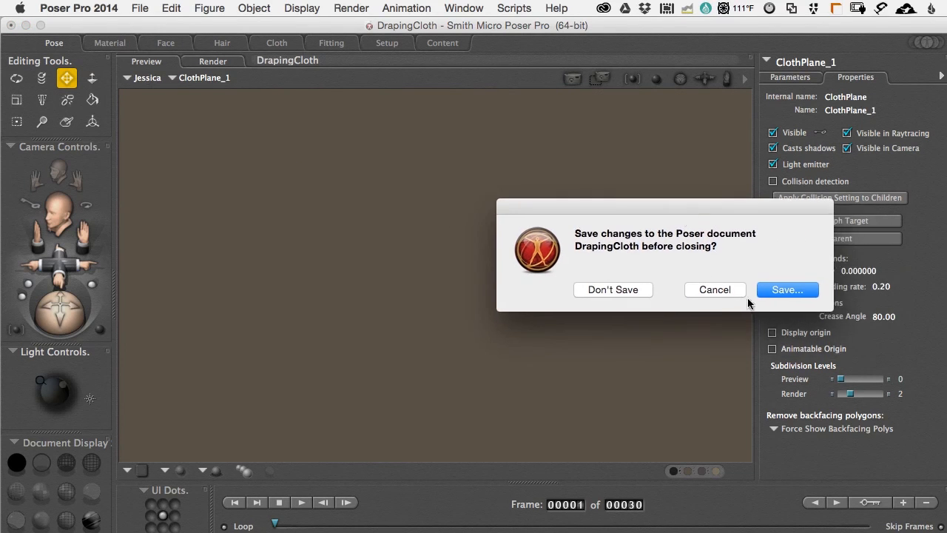
click(660, 297)
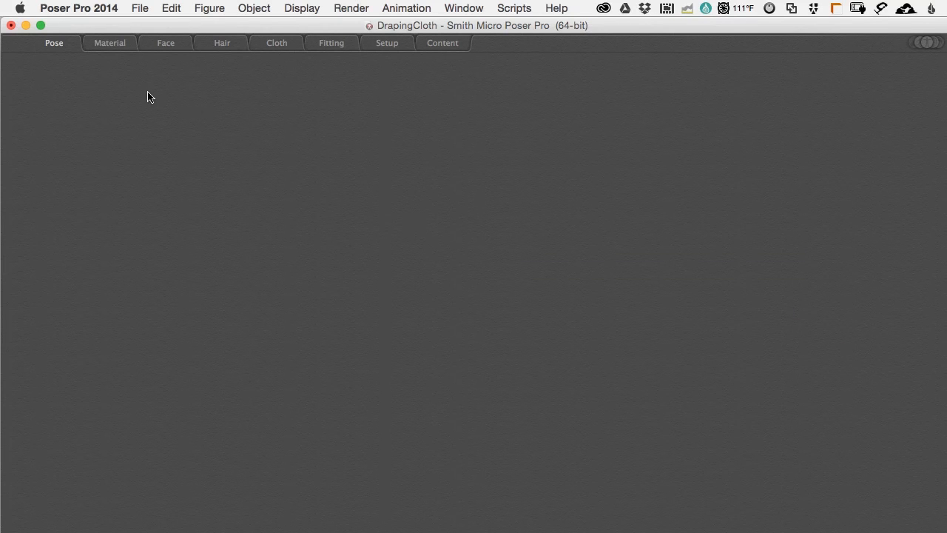
Try to open Cylinder.obj from the 20 Cloth folder as a Poser scene
key(super+o)
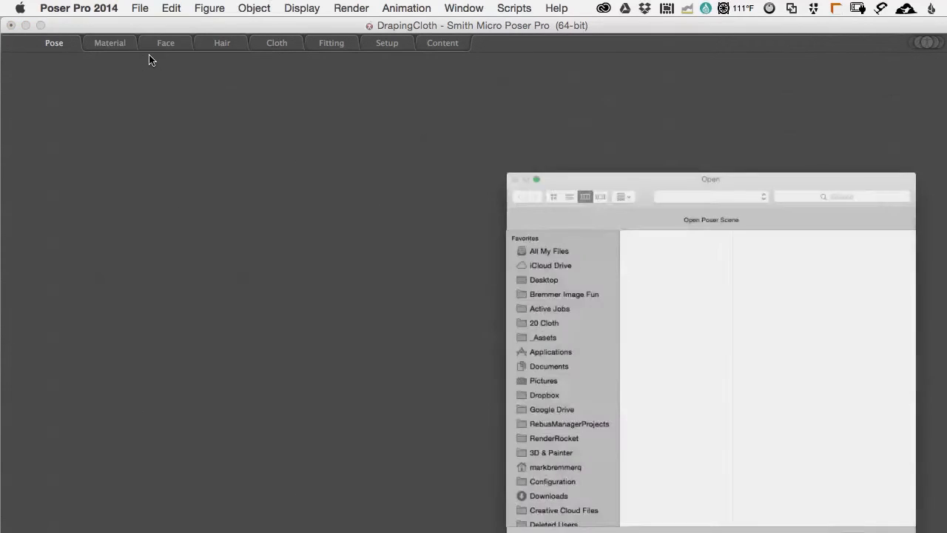
drag(607, 122, 497, 49)
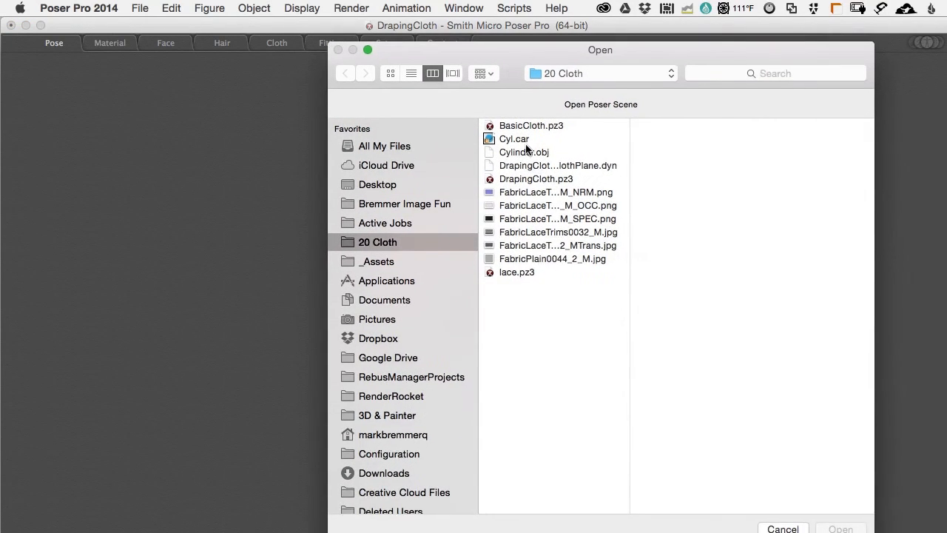
click(510, 153)
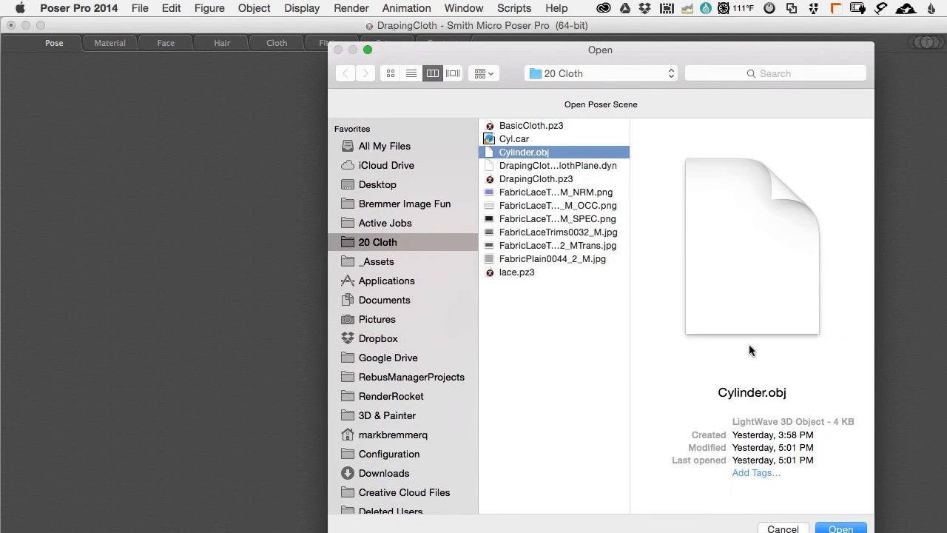
click(842, 528)
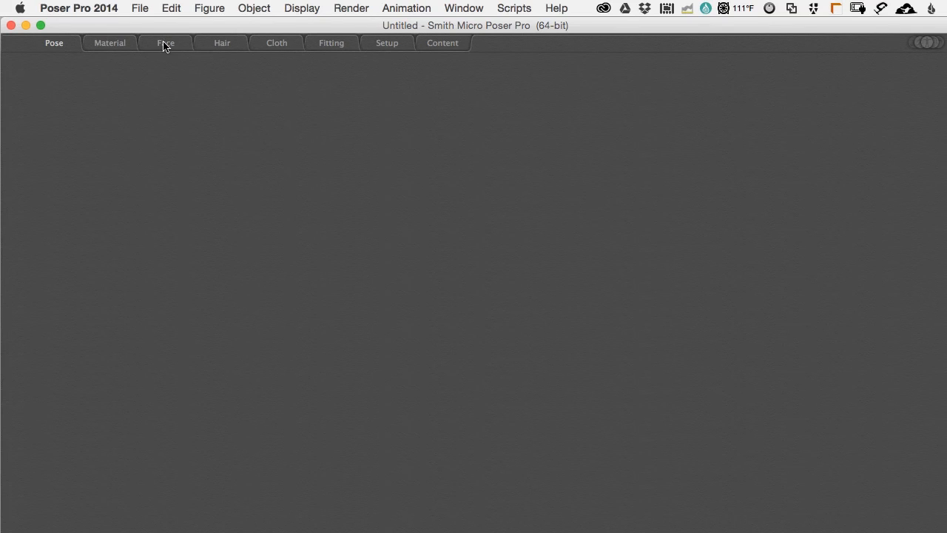
Open the lace.pz3 scene from the 20 Cloth folder
click(140, 8)
click(158, 40)
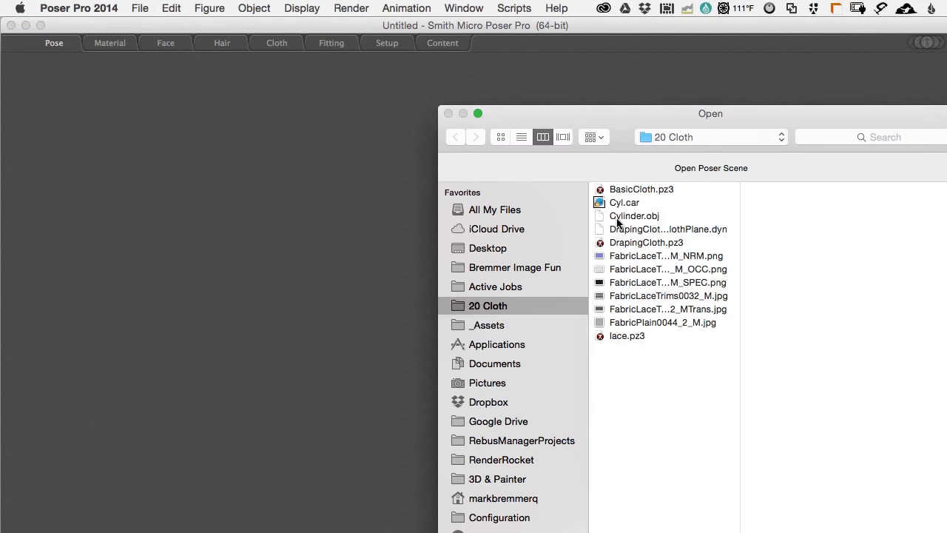
double_click(614, 337)
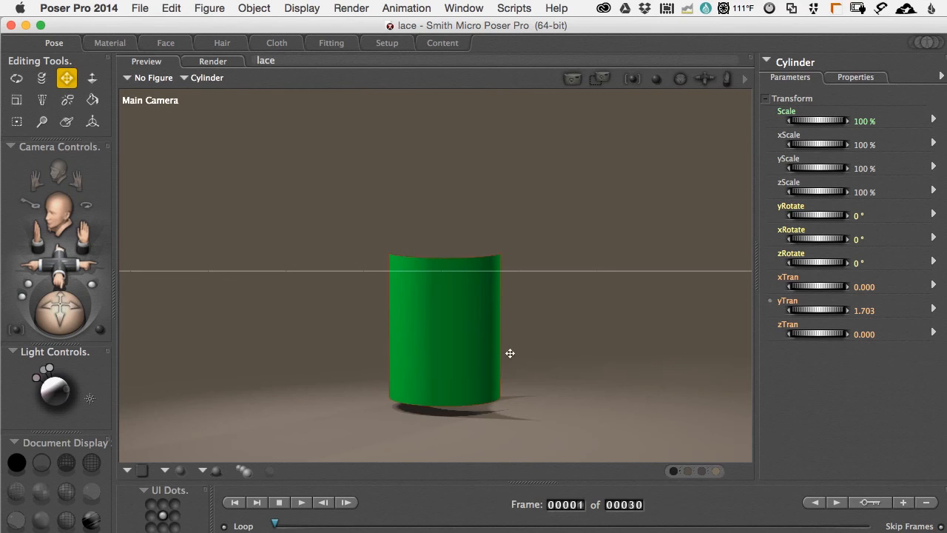
Set the cylinder's backfacing polygon option to Force Show Backfacing Polys so its inside surface is drawn
alt+drag(382, 365, 471, 384)
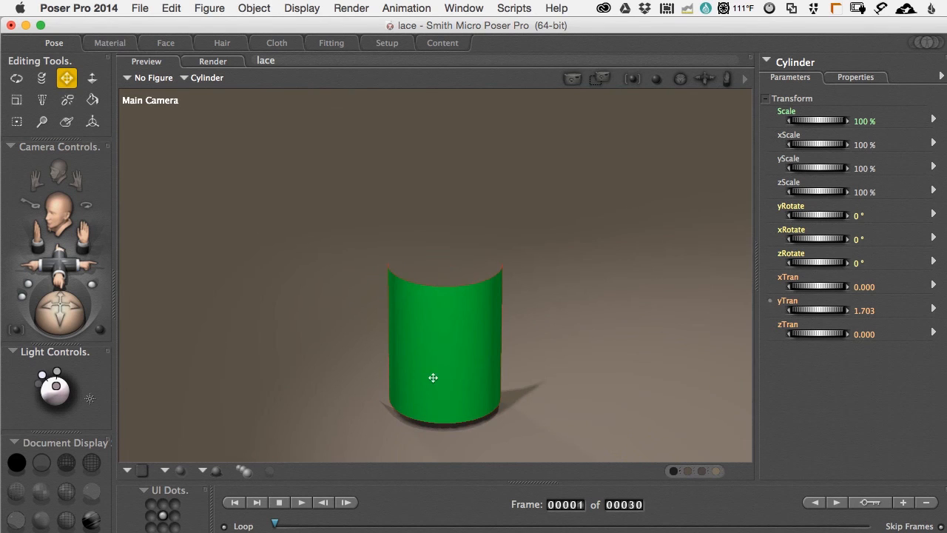
click(853, 78)
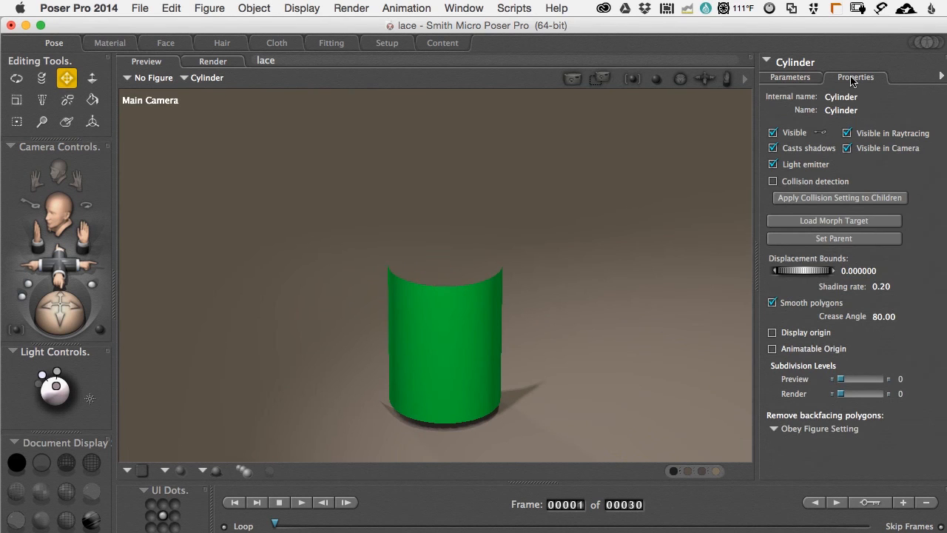
click(784, 434)
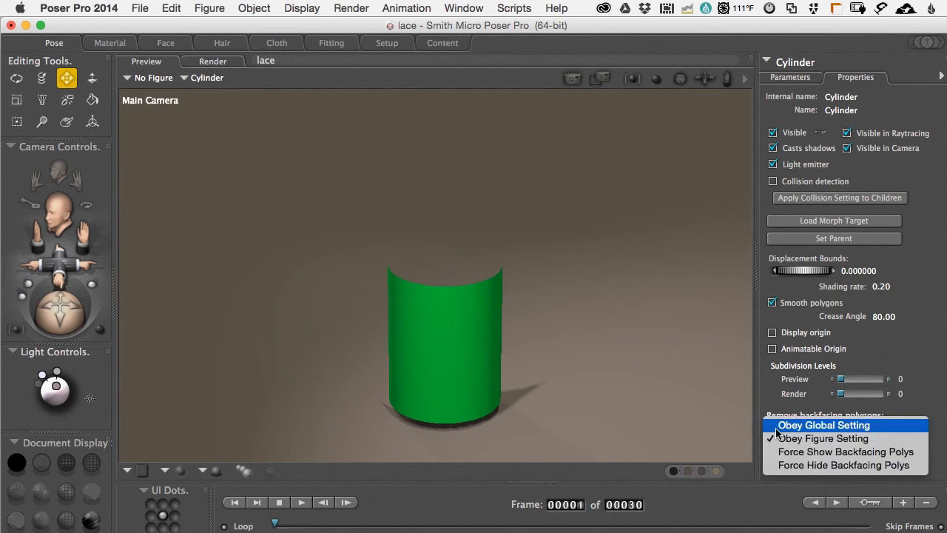
click(813, 459)
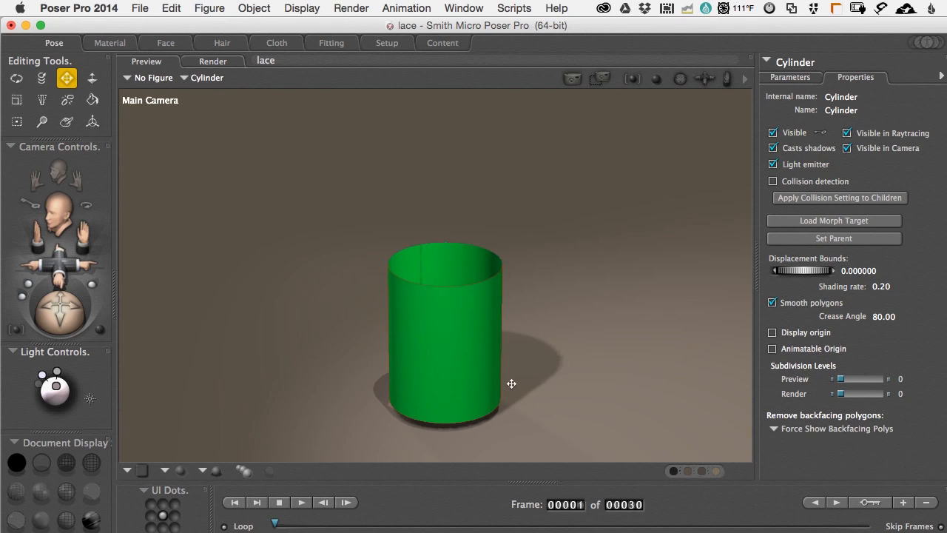
mouse_move(480, 385)
alt+mouse_down()
mouse_move(476, 360)
mouse_move(481, 385)
alt+mouse_up()
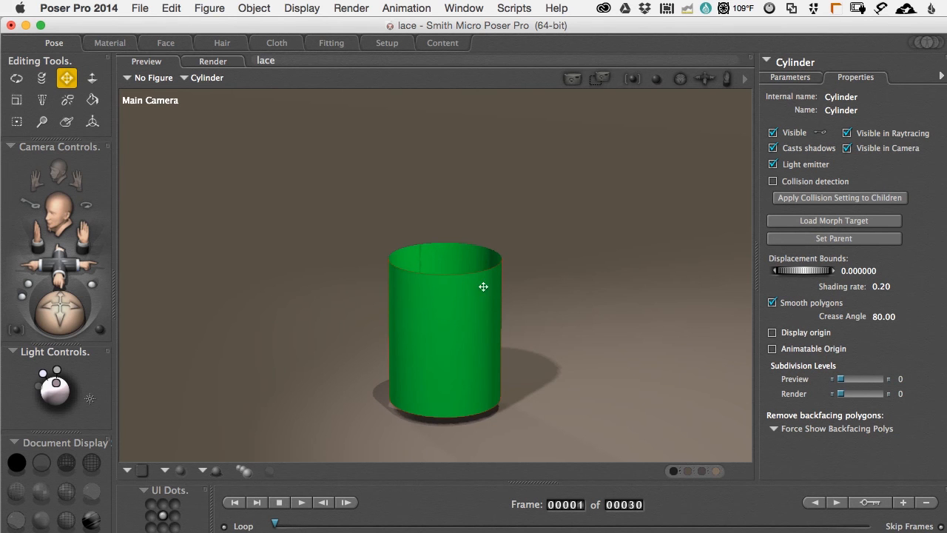
In the Material room, change the cylinder's Diffuse_Color to white
click(102, 43)
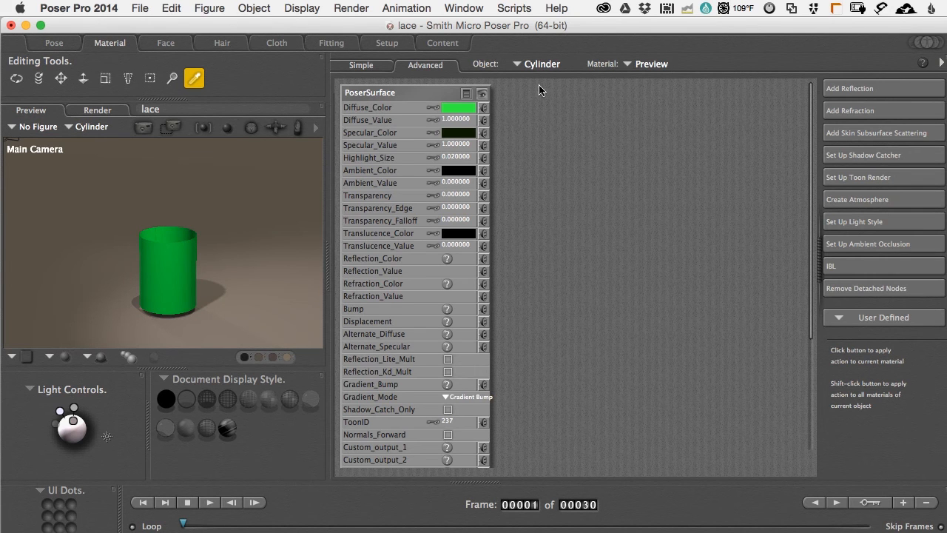
click(461, 108)
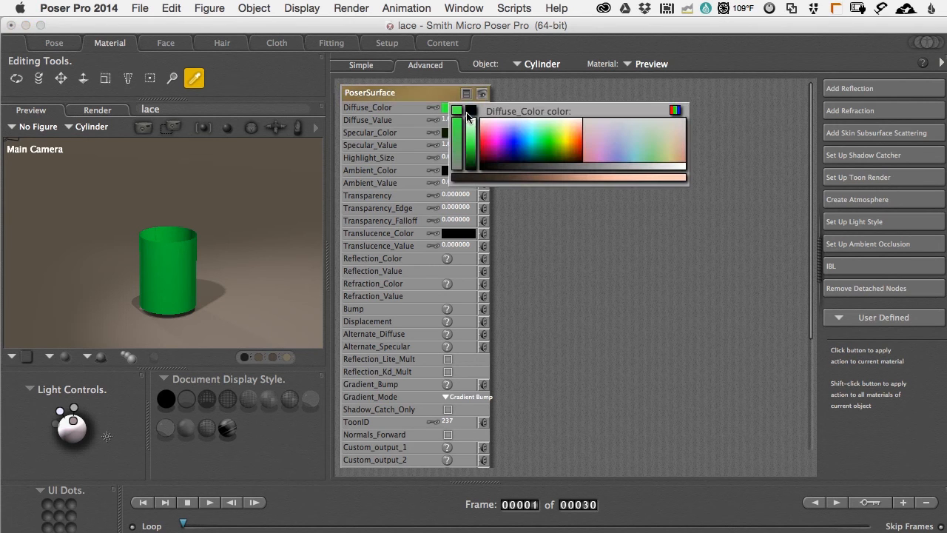
click(474, 119)
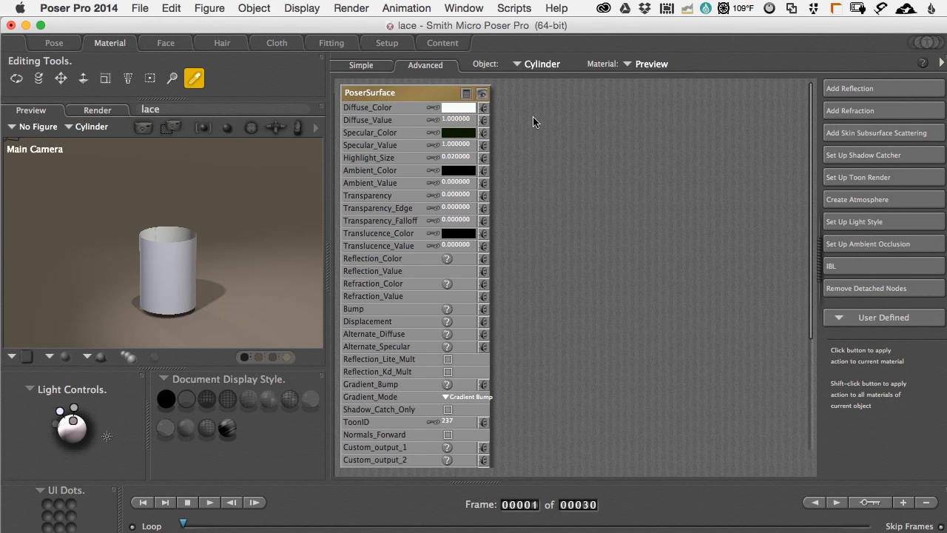
Add a 2D image_map texture node beside the cylinder's PoserSurface node
right_click(516, 98)
mouse_move(517, 101)
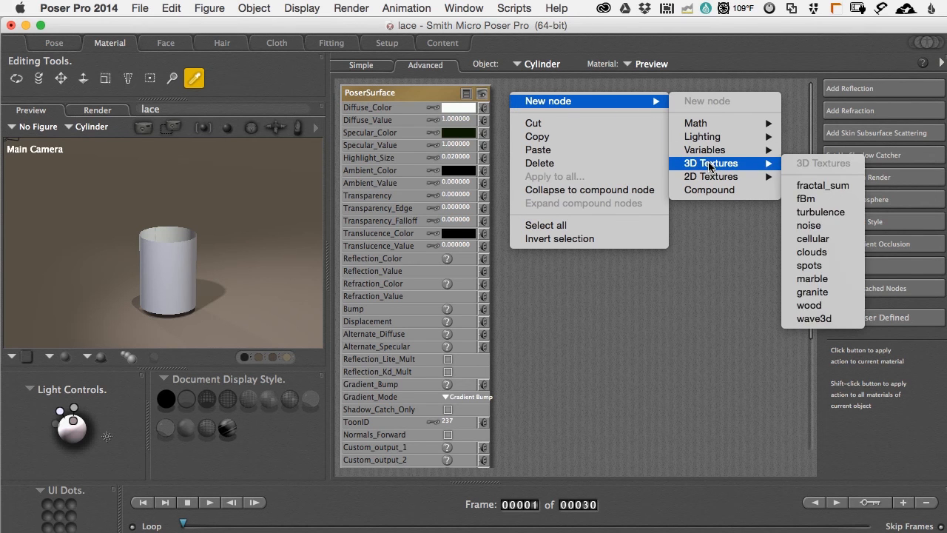
mouse_move(712, 179)
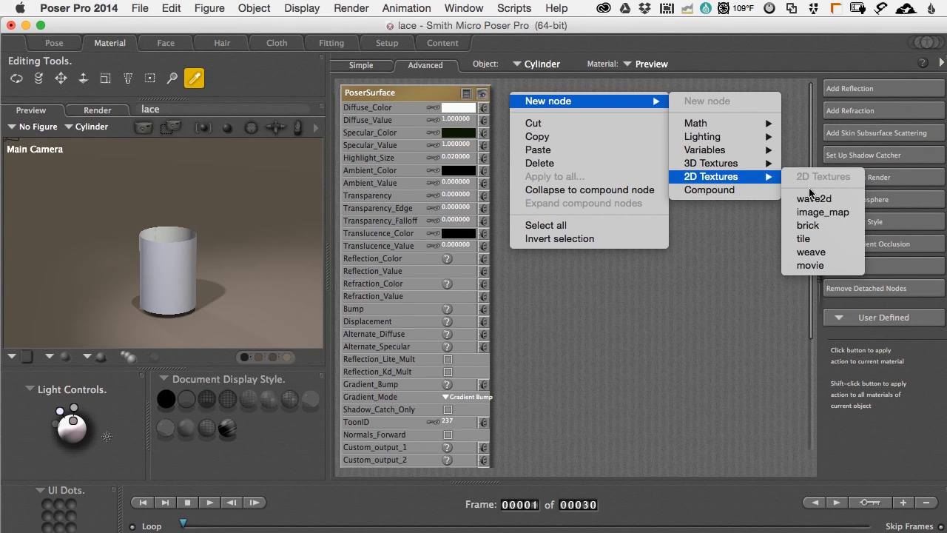
click(821, 211)
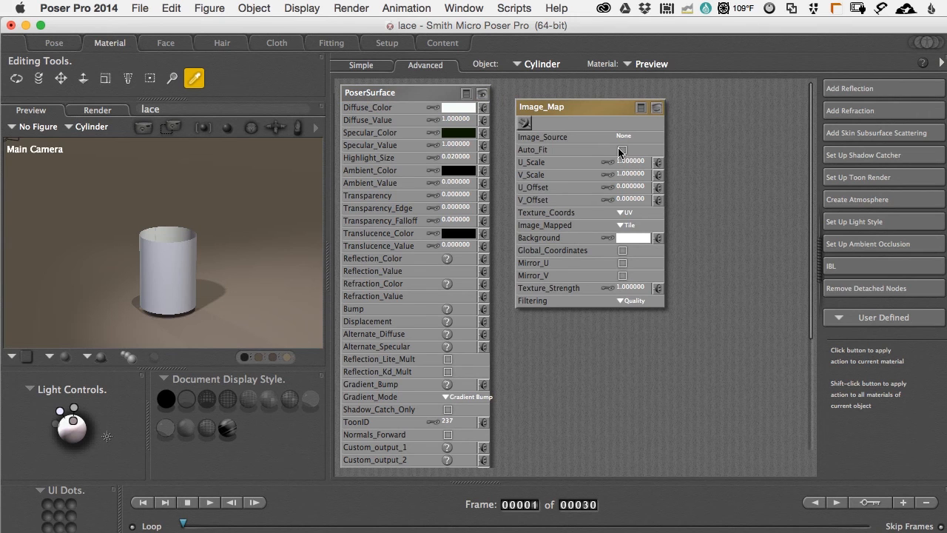
Load FabricLaceTrims0032_M.jpg from the 20 Cloth folder as the Image_Map node's Image_Source
drag(607, 114, 600, 98)
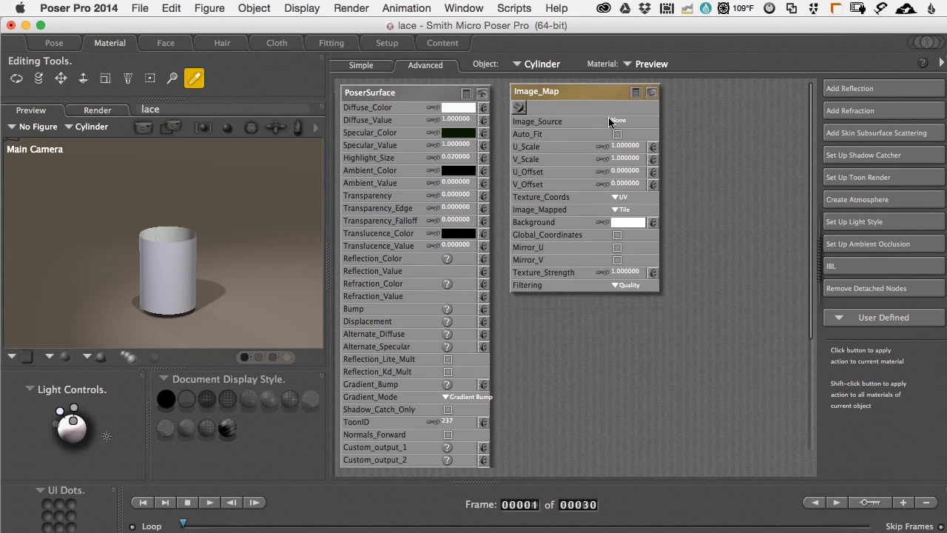
click(625, 119)
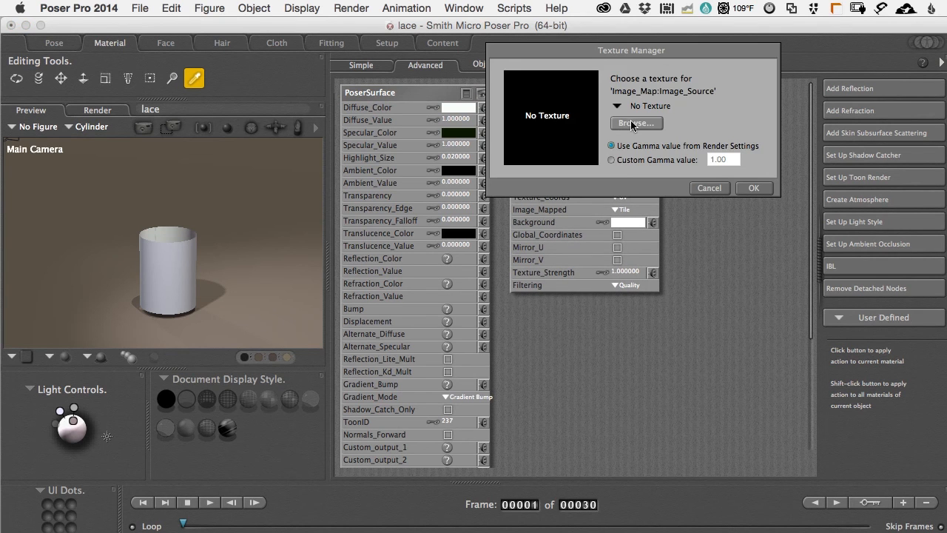
click(628, 122)
drag(722, 118, 599, 52)
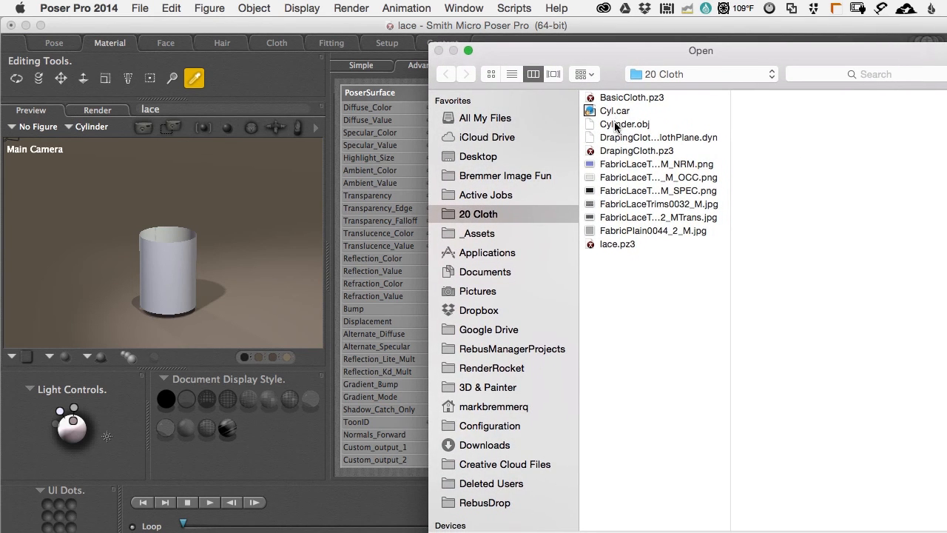
click(627, 232)
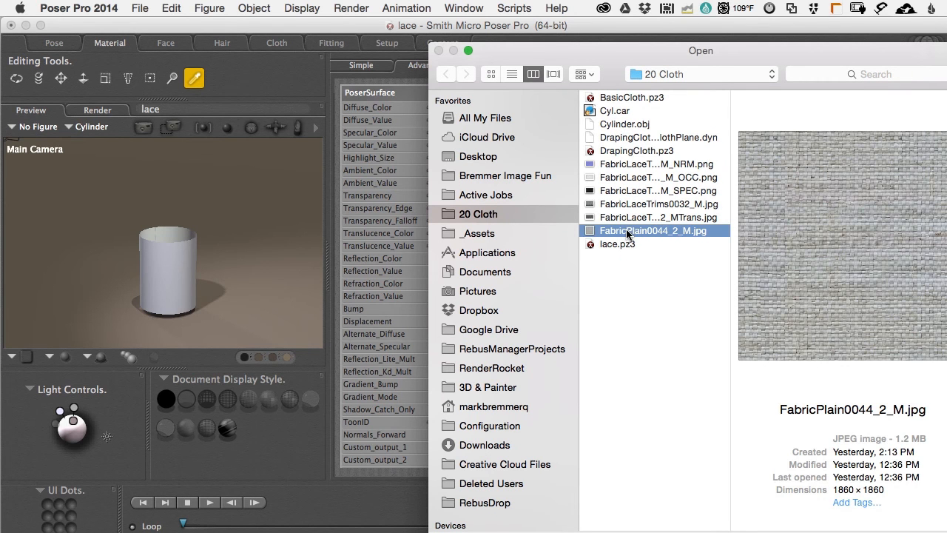
click(615, 204)
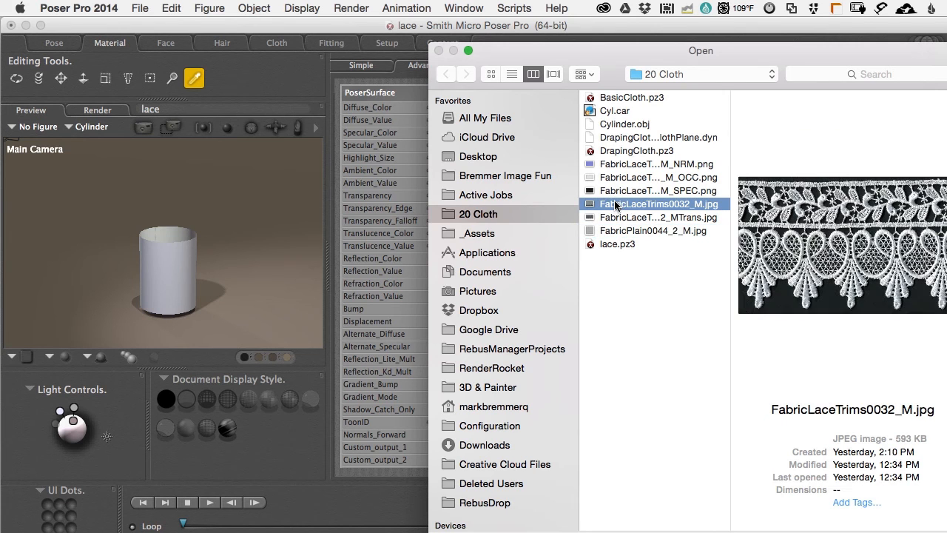
drag(734, 52, 607, 35)
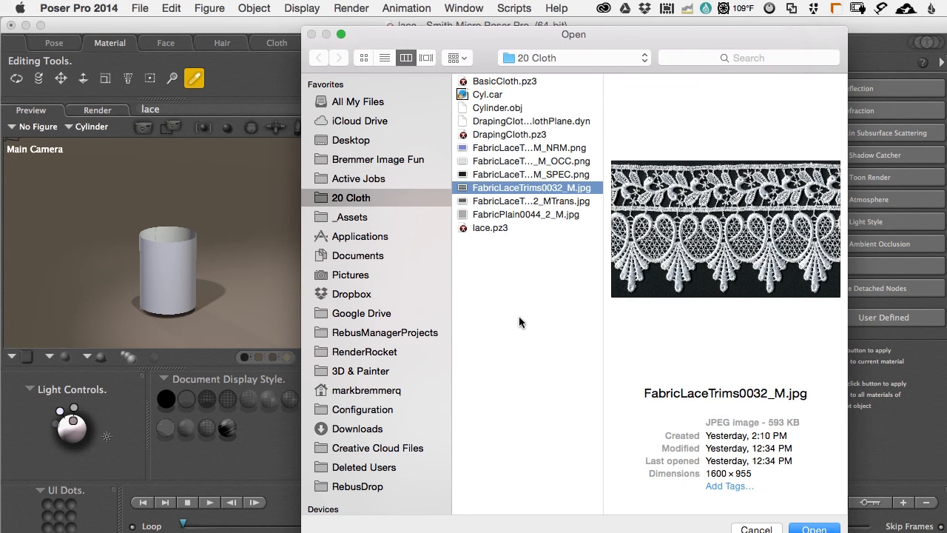
click(822, 528)
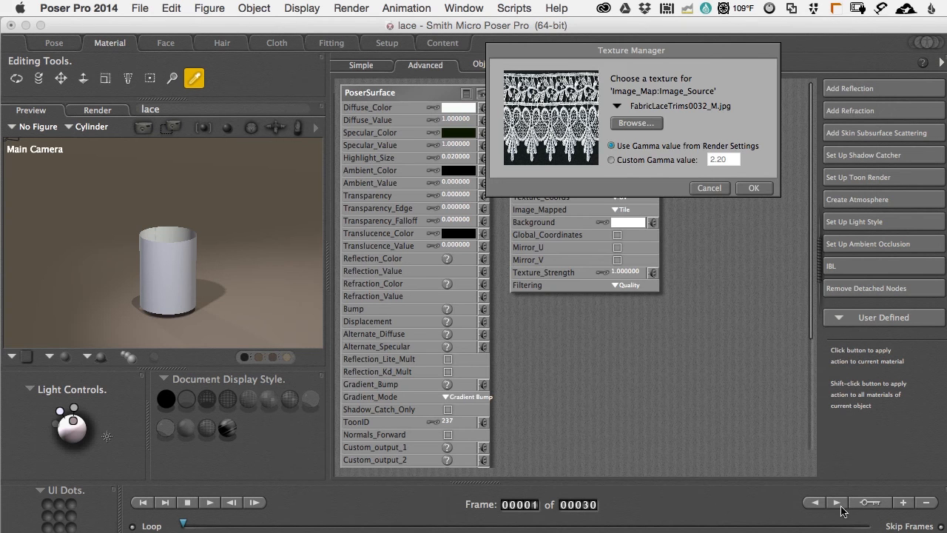
click(753, 188)
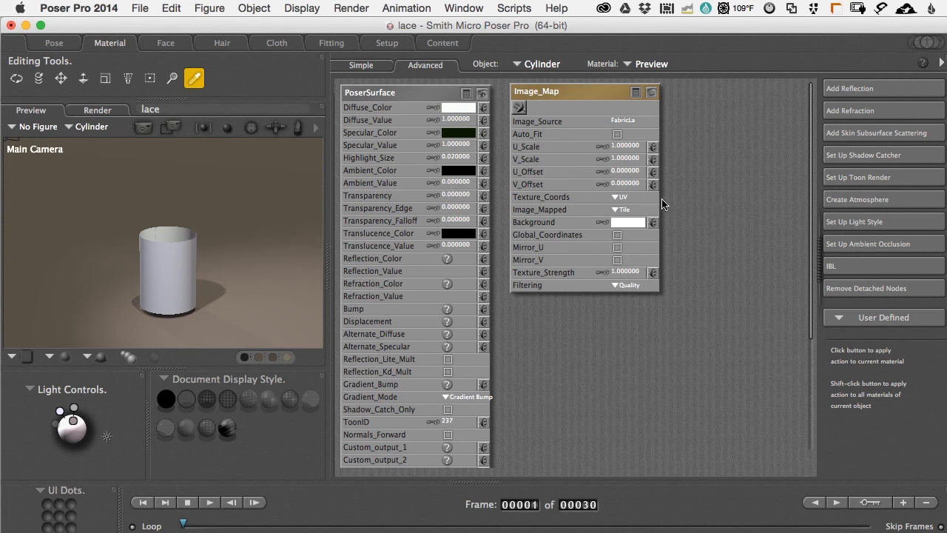
Connect the Image_Map node's output to the PoserSurface Diffuse_Color channel and view the lace on the cylinder
drag(573, 91, 650, 89)
drag(595, 105, 484, 107)
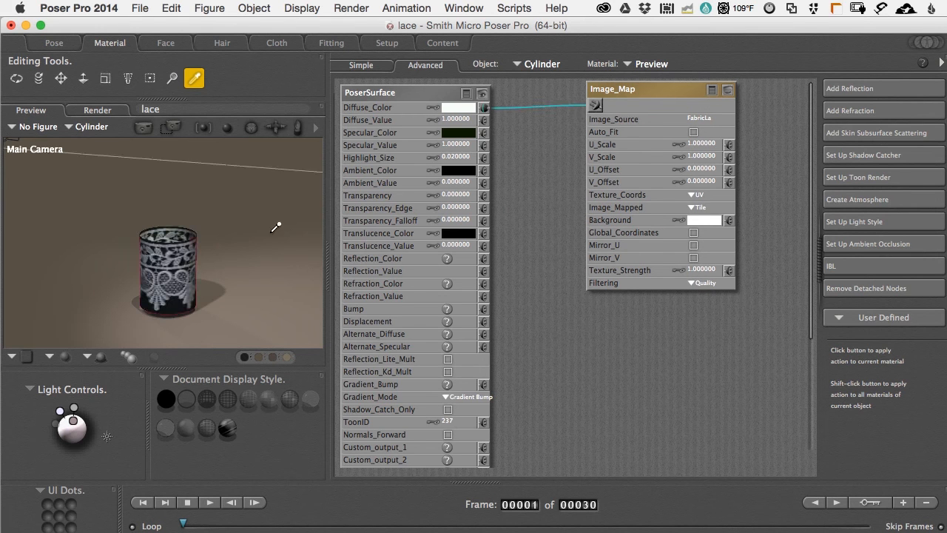
alt+drag(175, 274, 200, 268)
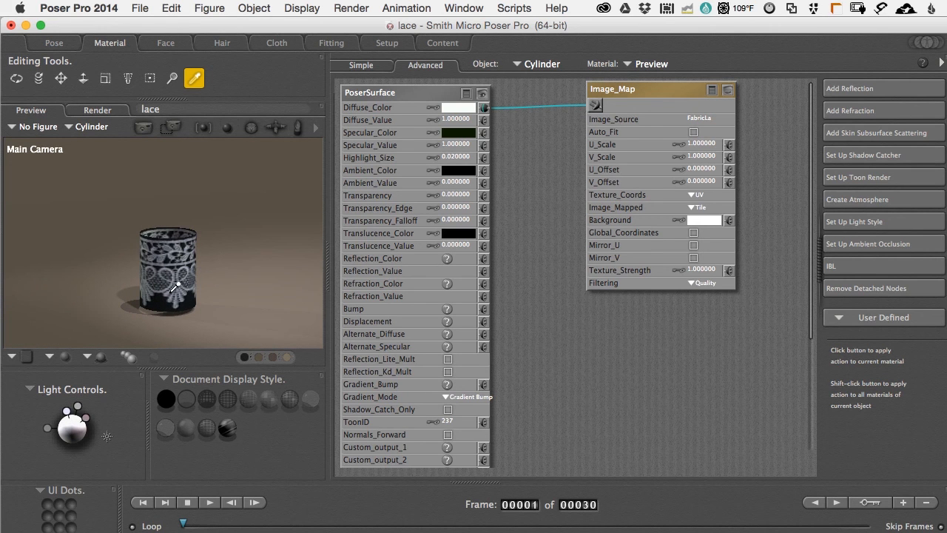
Collapse the Image_Map node's parameters and rename the node Texture Diff
click(727, 88)
click(727, 88)
click(712, 90)
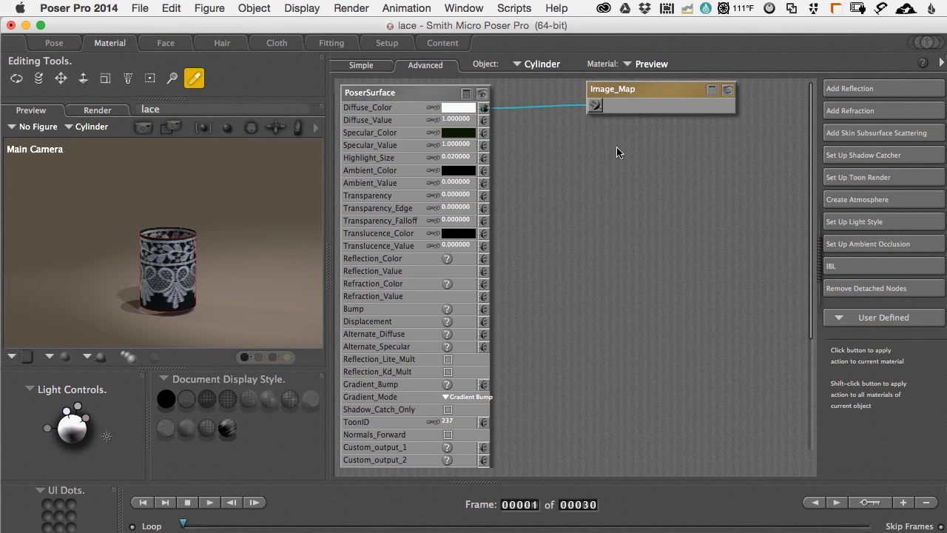
double_click(622, 90)
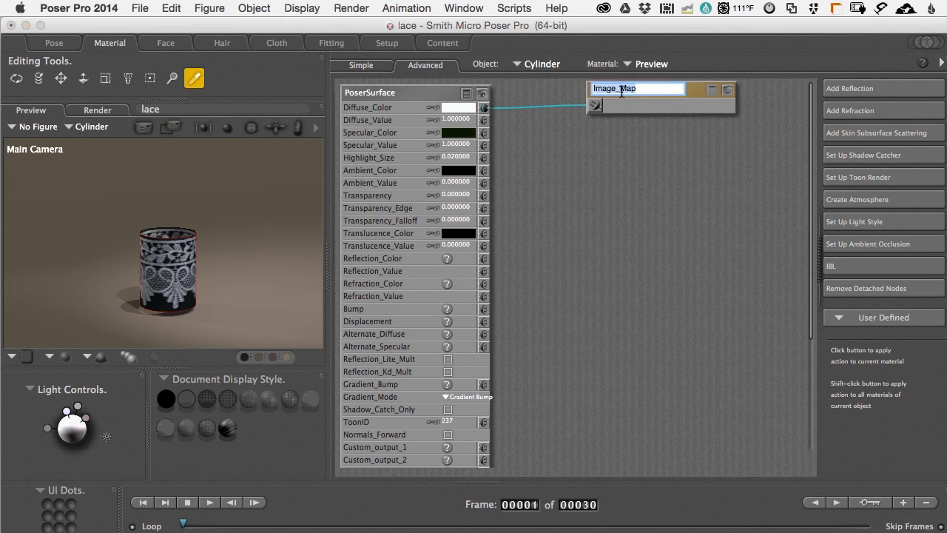
text(Texture Diff)
key(Return)
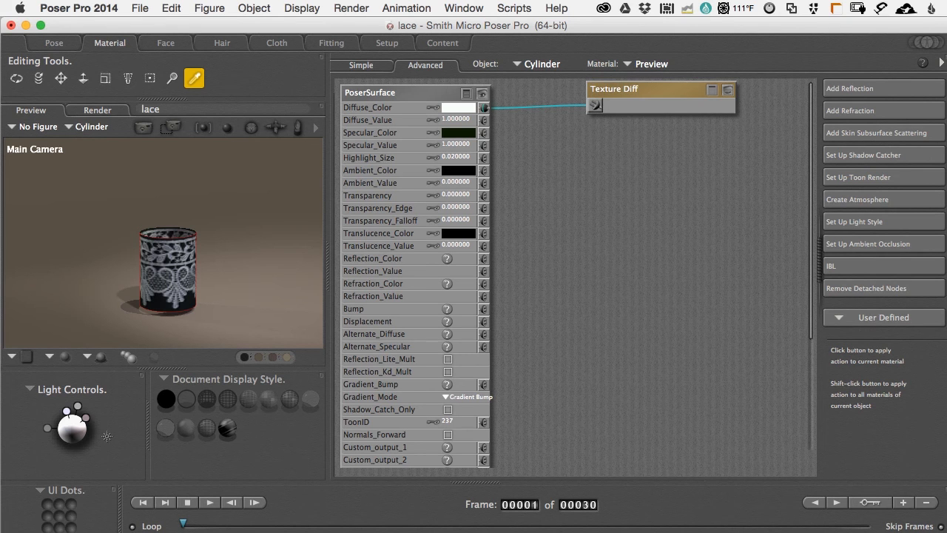
Duplicate the Texture Diff node, place the copy below the original, and expand its parameters
key(super+c)
key(super+v)
drag(661, 94, 647, 135)
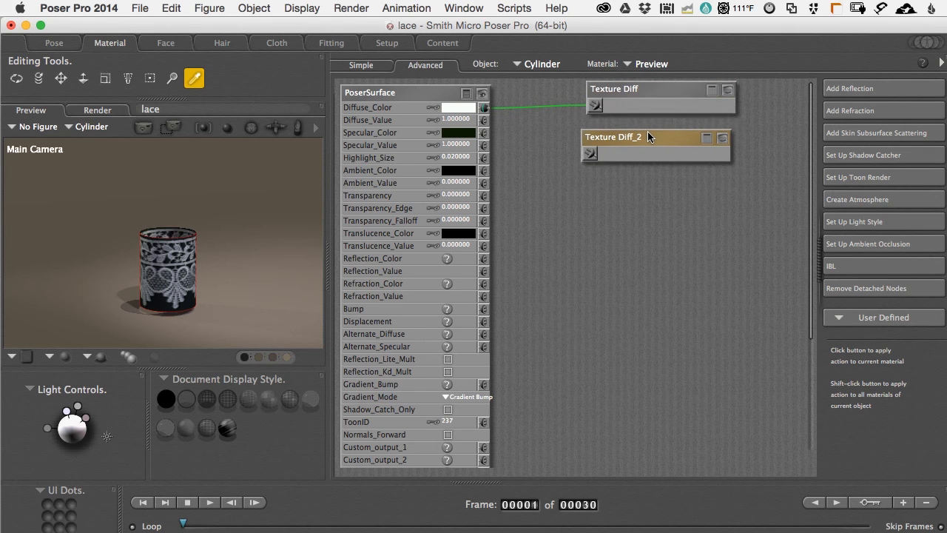
click(707, 137)
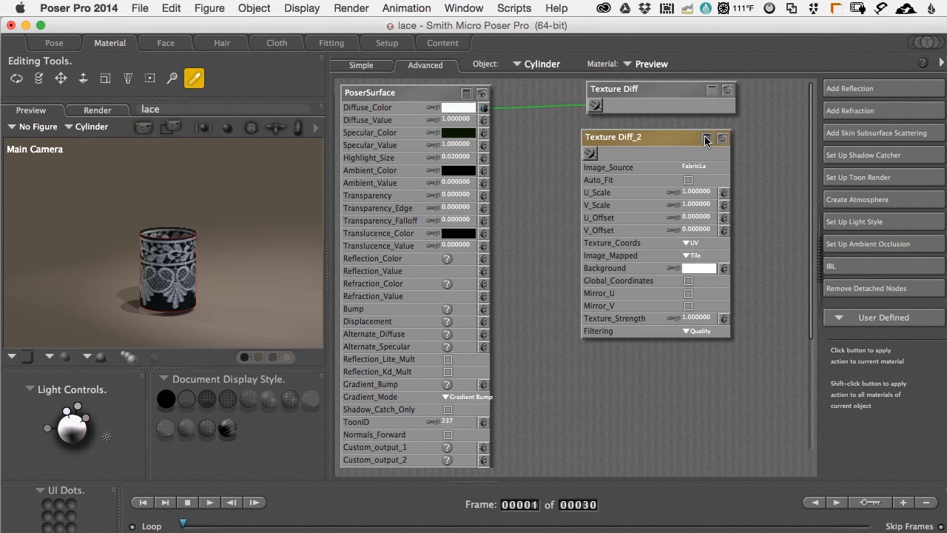
drag(663, 141, 678, 183)
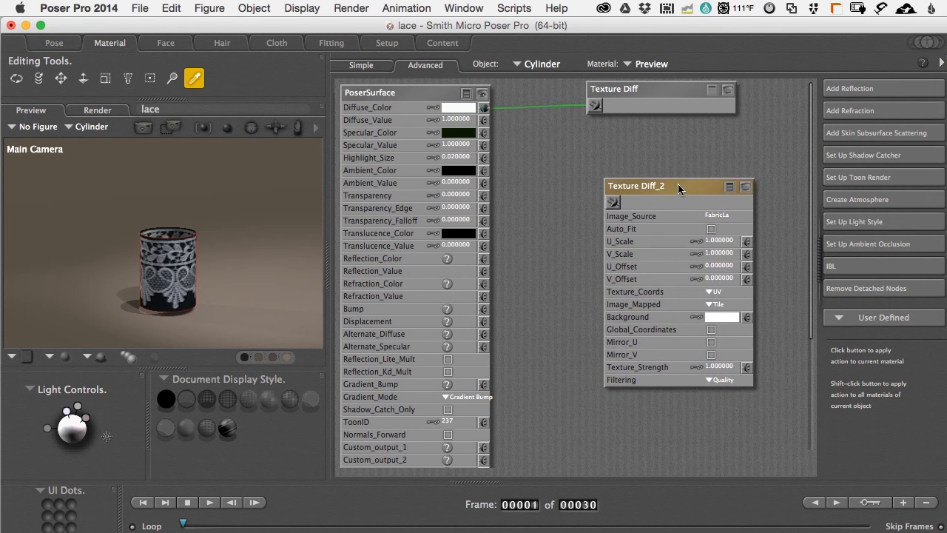
Replace the duplicated texture node's Image_Source with FabricLaceTrims0032_MTrans.jpg from the 20 Cloth folder
click(719, 216)
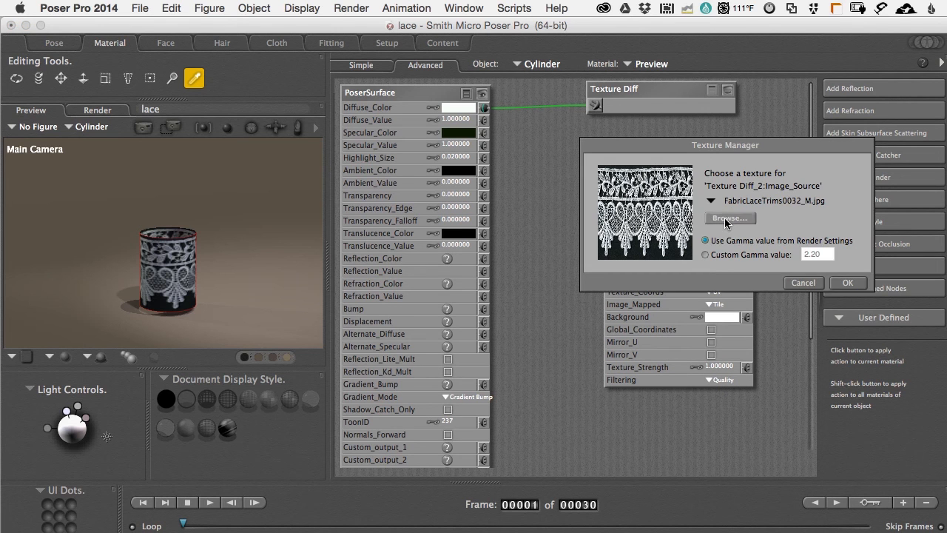
click(726, 221)
drag(770, 194, 655, 74)
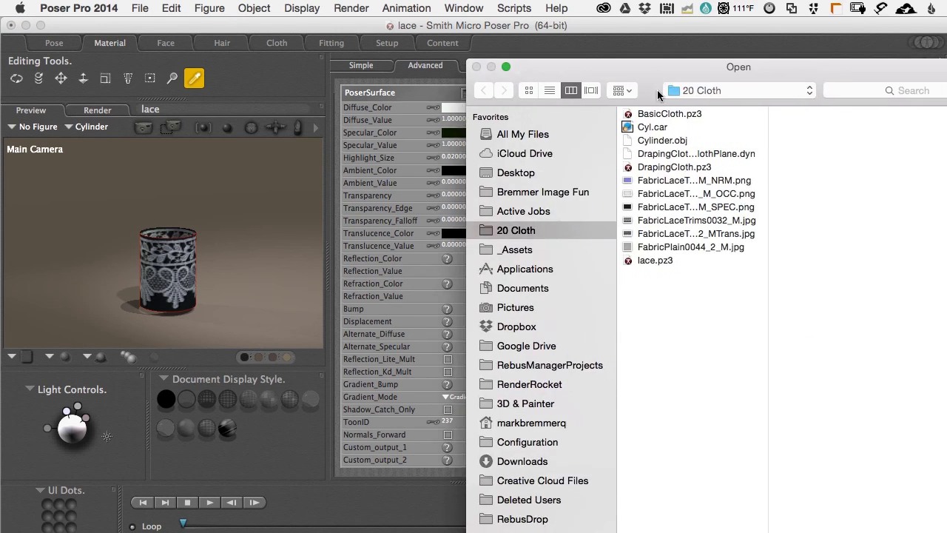
click(710, 234)
drag(791, 80, 602, 44)
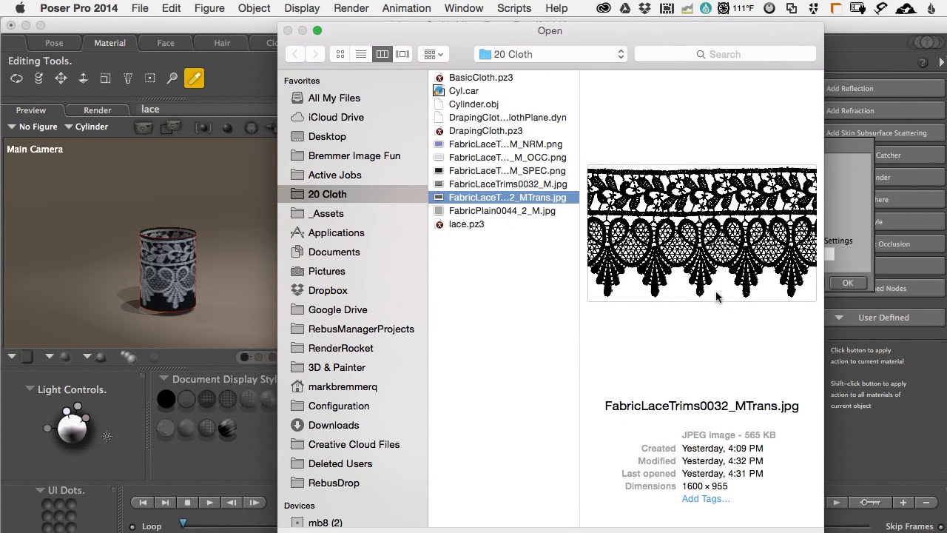
key(Return)
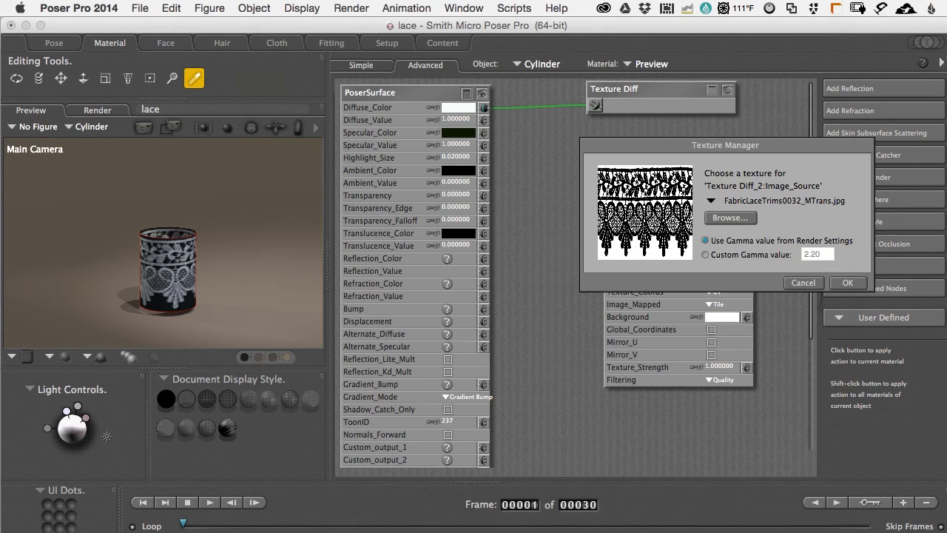
click(847, 282)
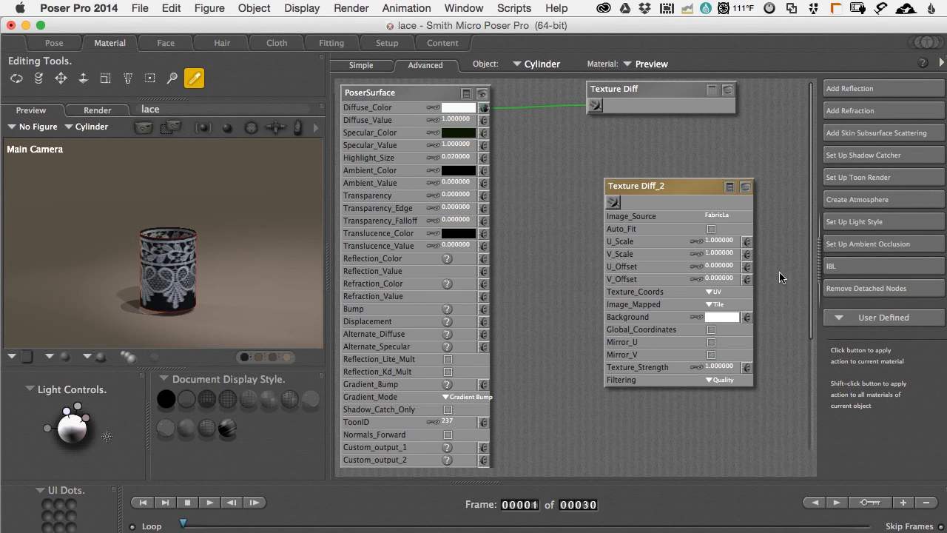
Make room above the duplicated texture node and add a math_functions node between the two texture nodes
drag(657, 186, 626, 225)
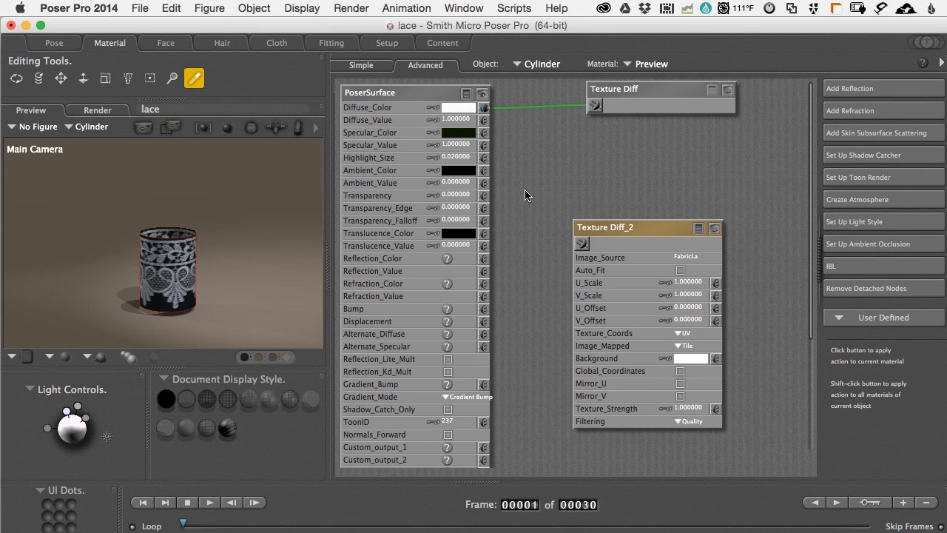
right_click(559, 164)
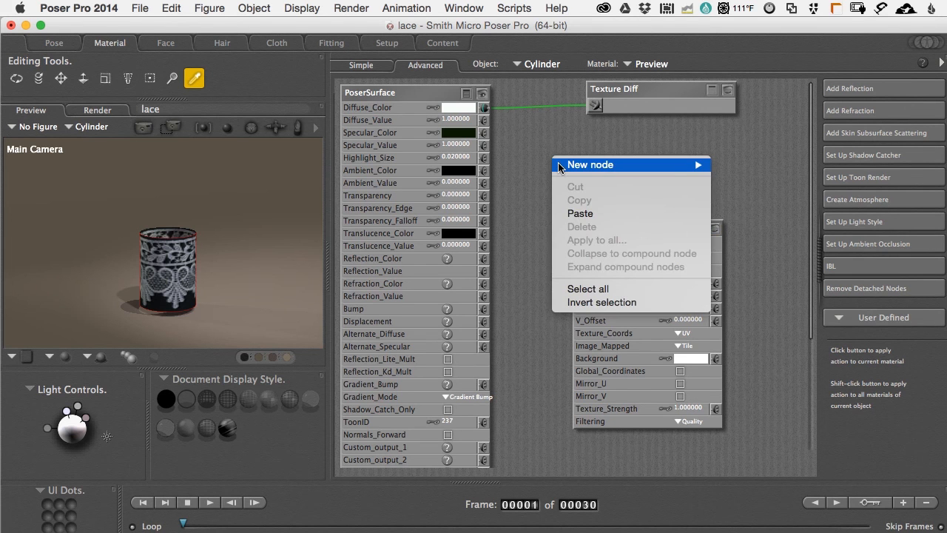
click(514, 151)
right_click(501, 150)
mouse_move(537, 155)
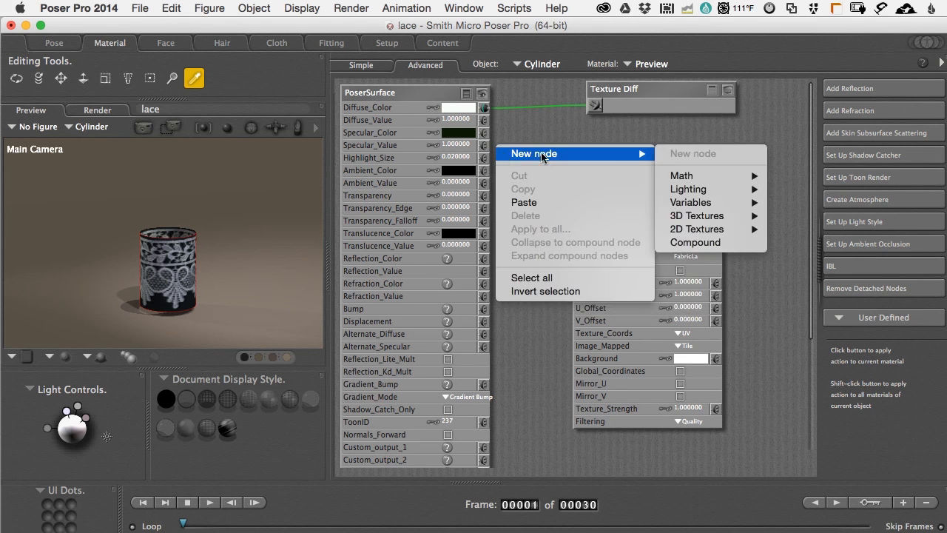
mouse_move(692, 176)
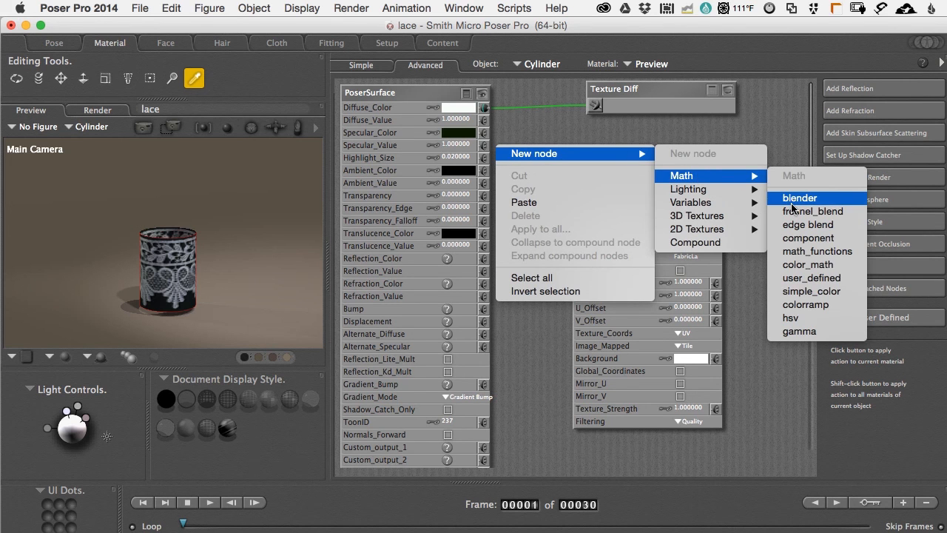
click(808, 252)
drag(569, 167, 576, 147)
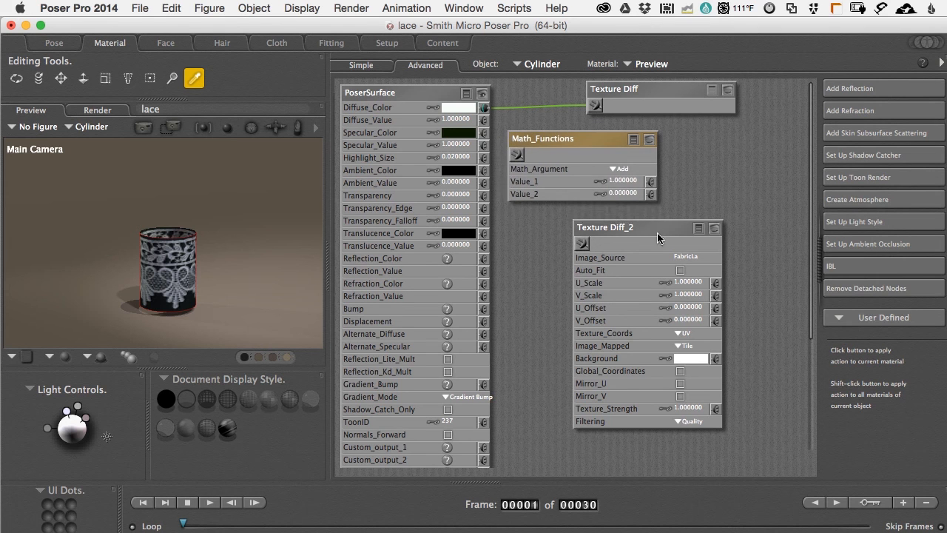
Set the Math_Functions node's Math_Argument to Subtract and its Value_2 to 1
click(619, 170)
click(630, 184)
click(621, 195)
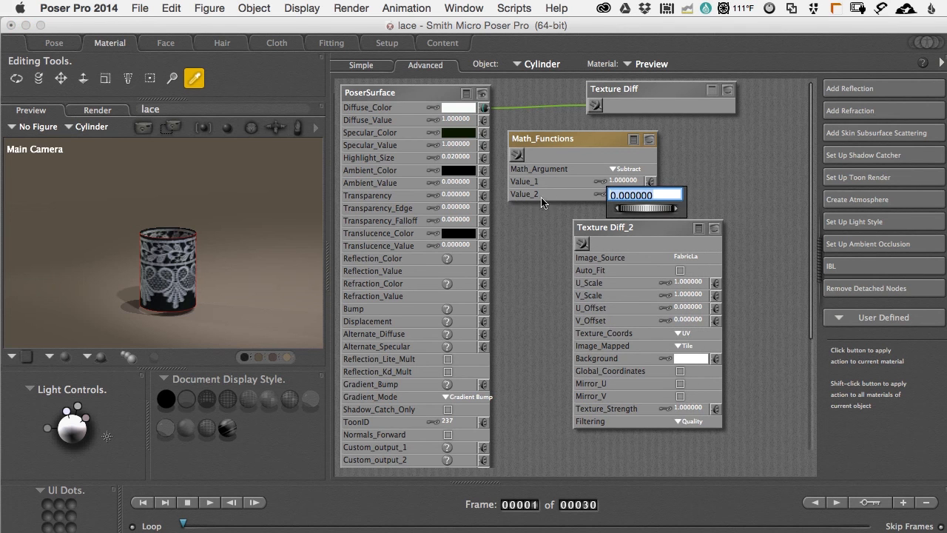
text(1)
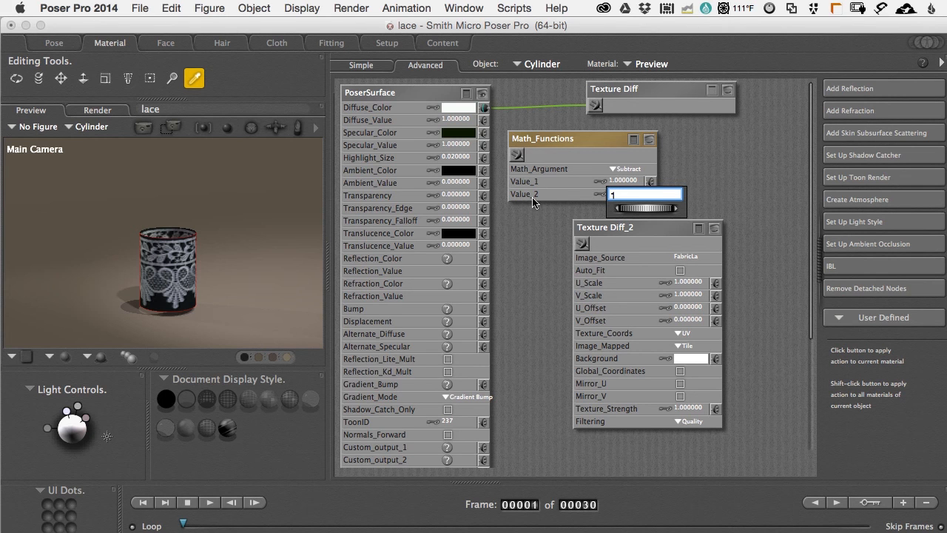
key(Return)
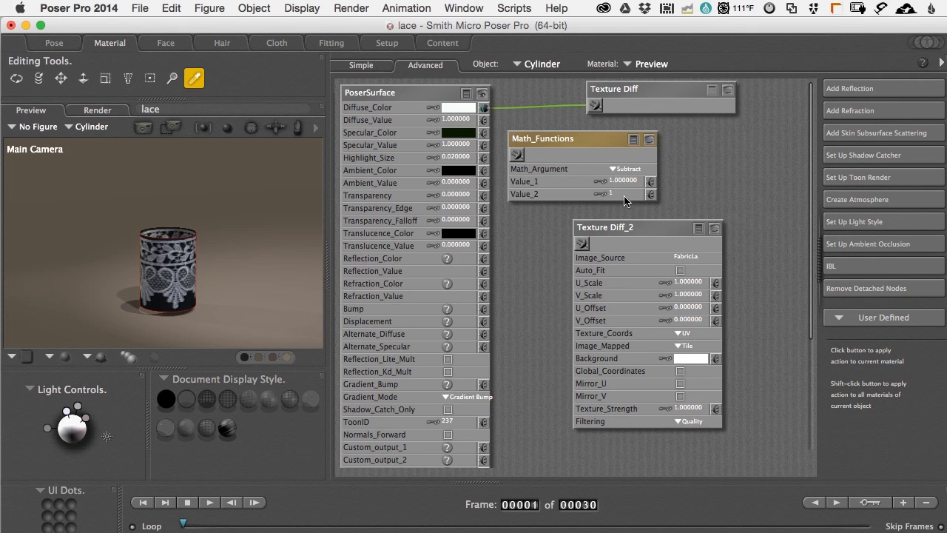
Connect the transparency image node to Math_Functions Value_2 and the Math_Functions output to the PoserSurface Transparency channel
click(576, 246)
drag(519, 233, 651, 196)
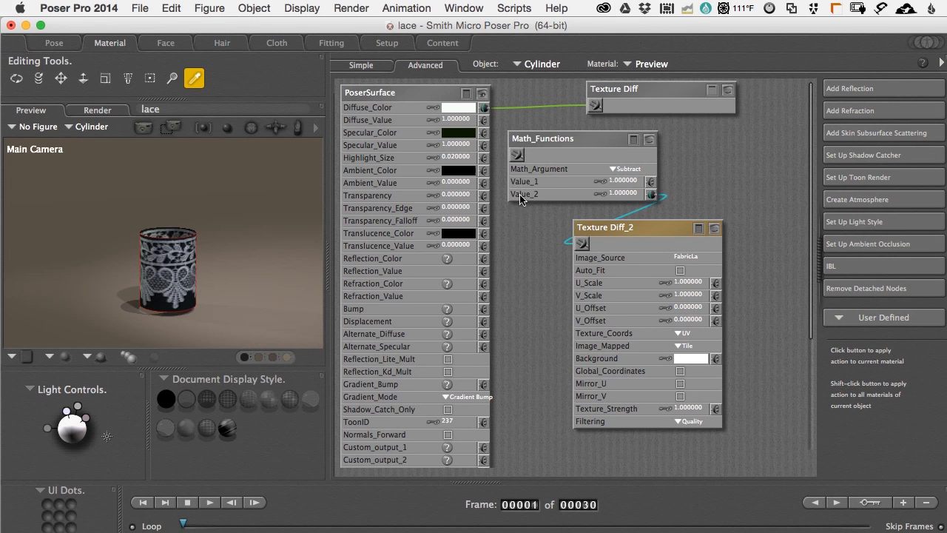
drag(574, 140, 658, 136)
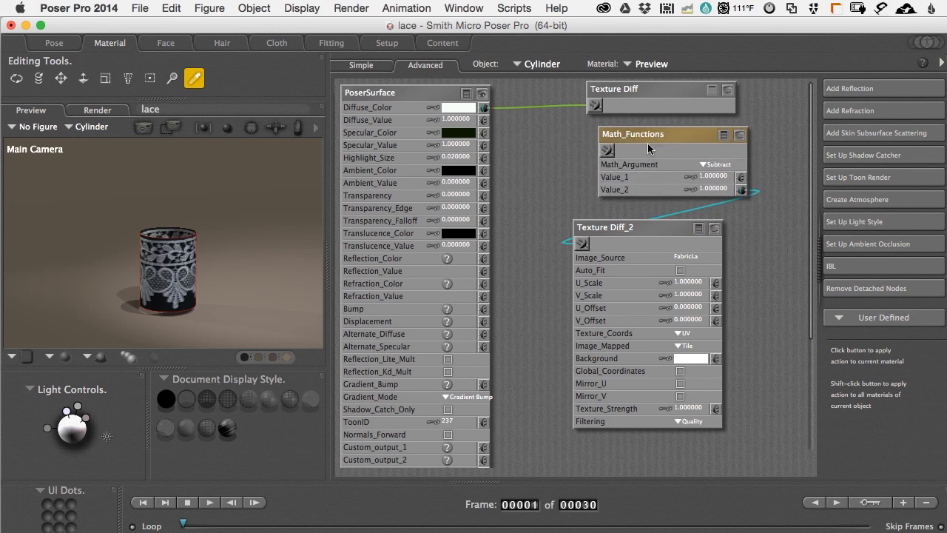
drag(606, 150, 484, 196)
Test-render the lace cylinder with FireFly, then return to the preview and enlarge the view of the cylinder
key(super+r)
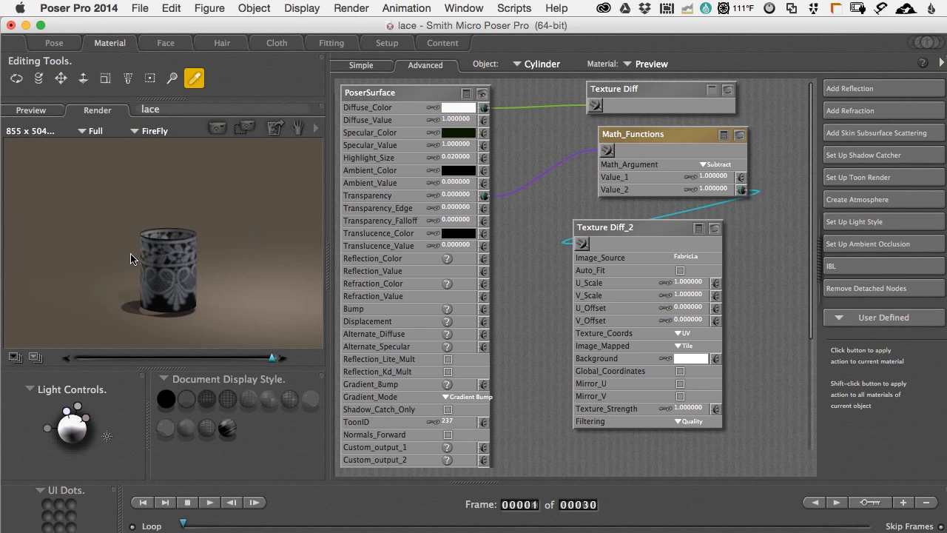
click(35, 110)
key(t)
mouse_move(171, 282)
mouse_down()
mouse_move(148, 292)
mouse_move(173, 280)
mouse_up()
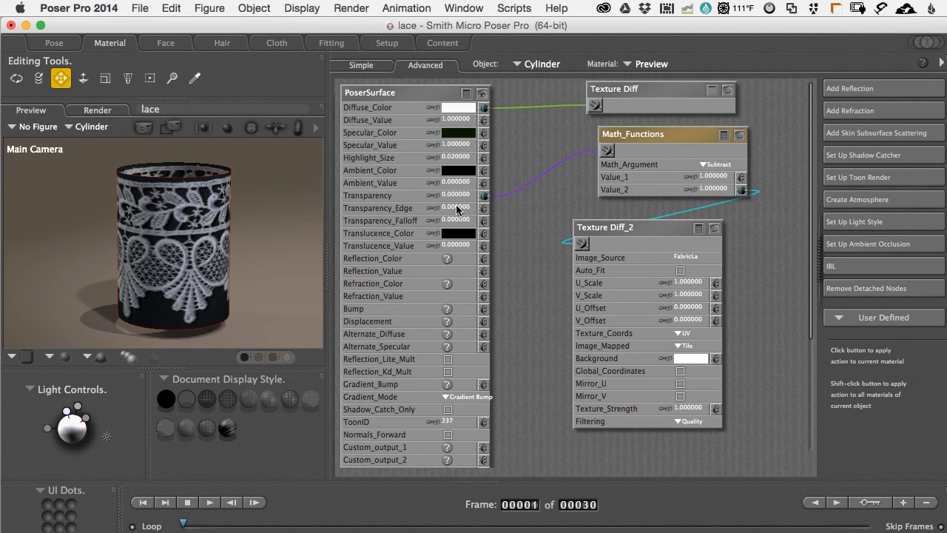
Set the PoserSurface Transparency value to 1
click(453, 197)
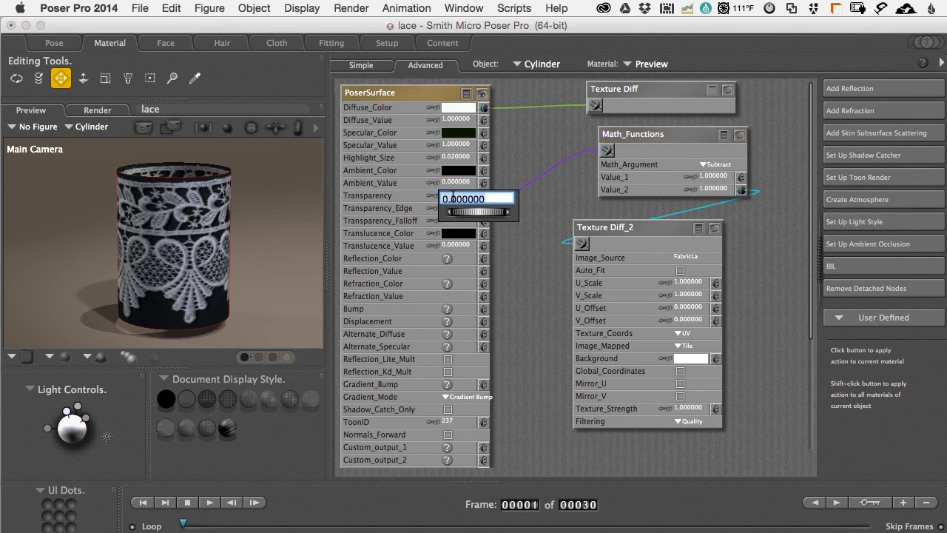
text(1)
key(Return)
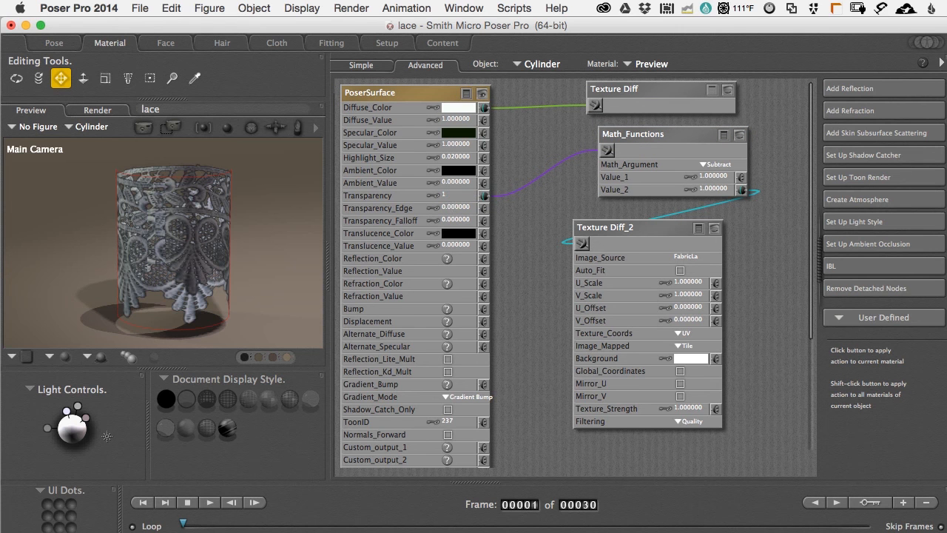
Test-render a close-up of the lace pattern on the cylinder with FireFly from a slightly higher angle
alt+drag(186, 255, 163, 282)
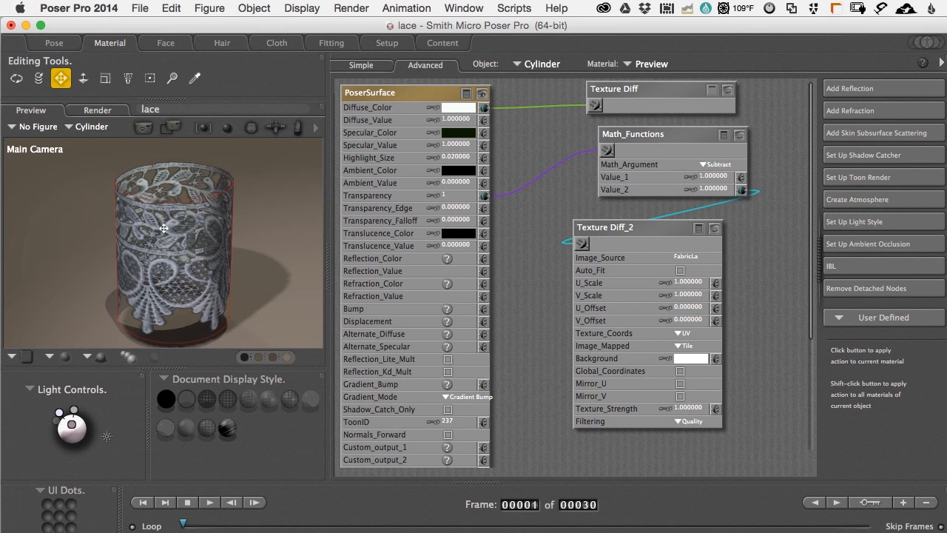
scroll(169, 222, up, 5)
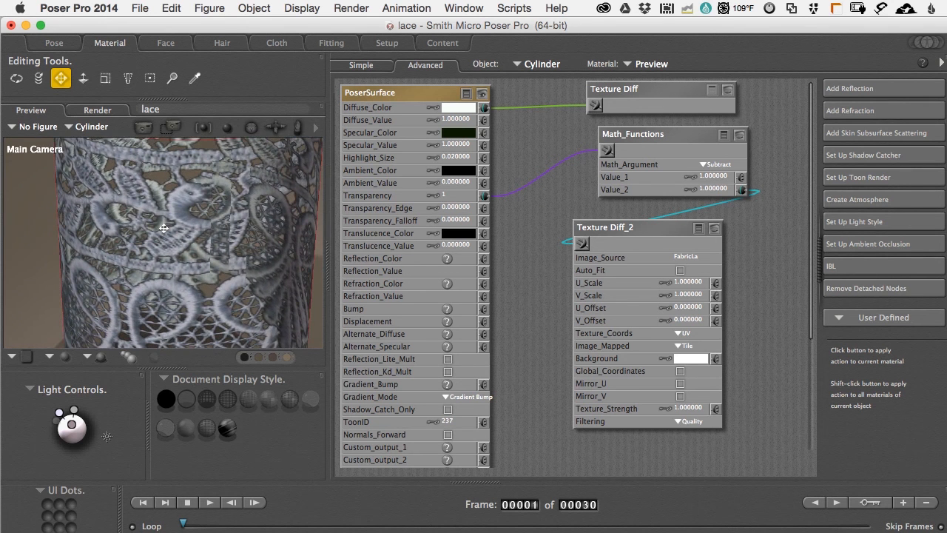
key(super+r)
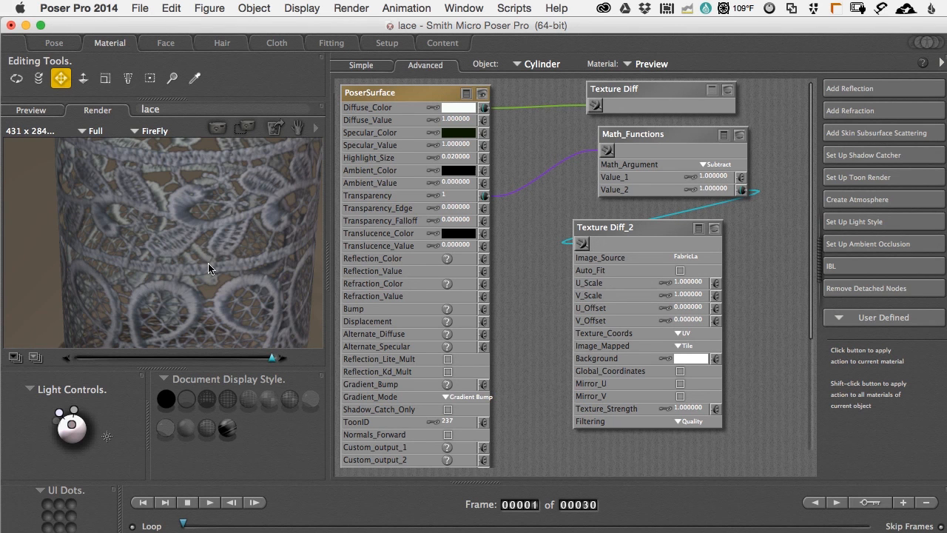
Select Light 4 and set its Color to white
click(74, 428)
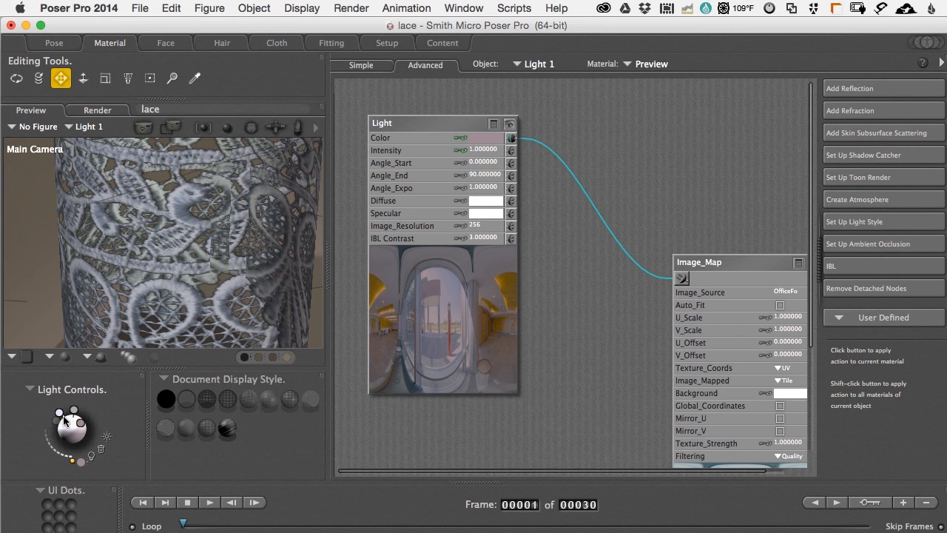
click(71, 423)
drag(72, 423, 72, 427)
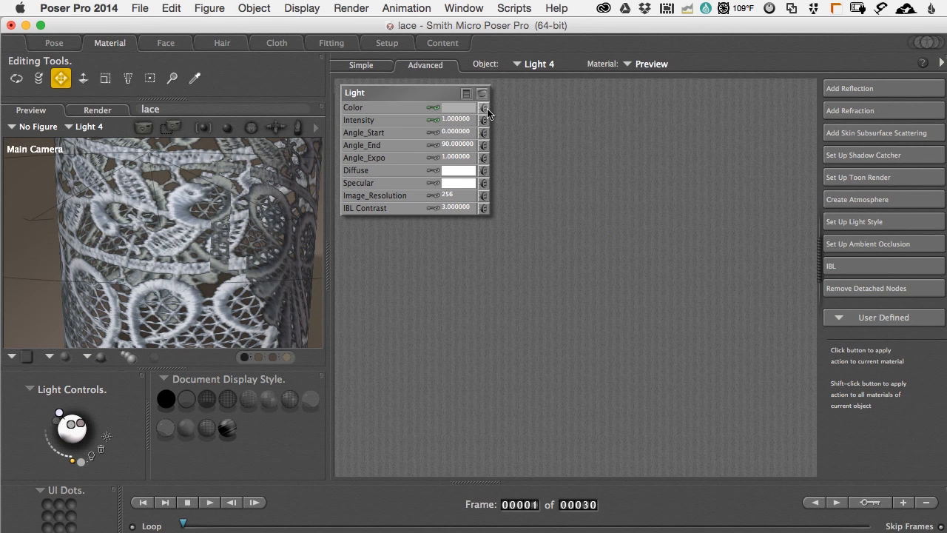
click(456, 110)
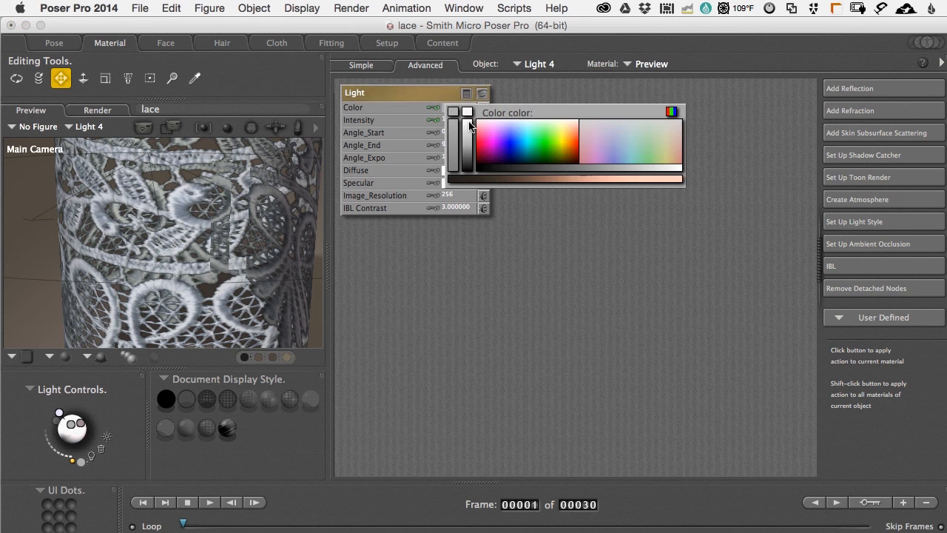
click(467, 112)
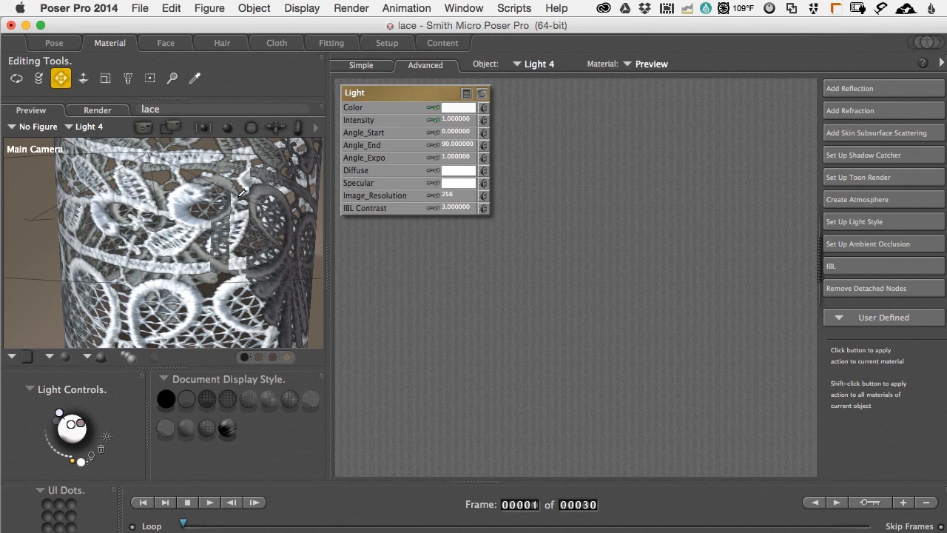
Reopen the Cylinder's material, collapse the Math_Functions and Texture Diff_2 nodes, and move Texture Diff_2 directly beneath Math_Functions
click(529, 64)
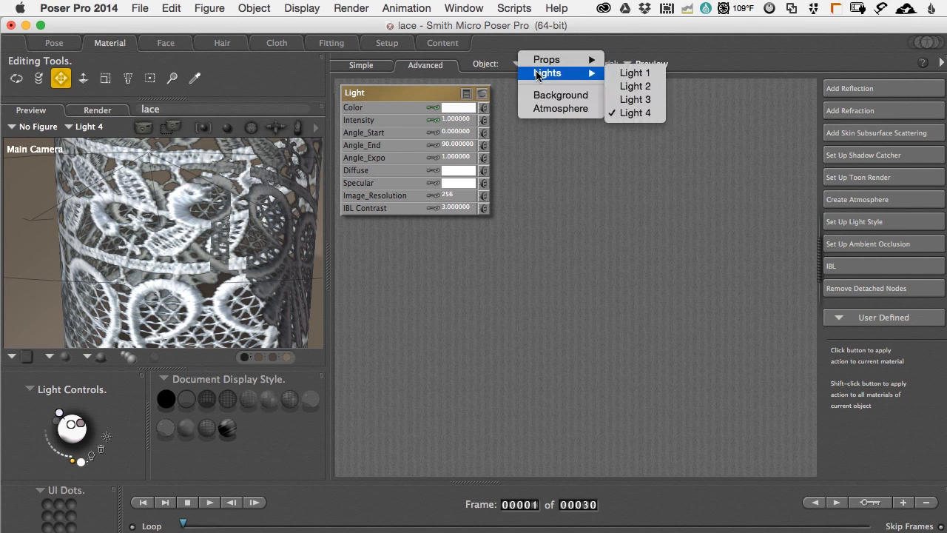
mouse_move(600, 60)
click(627, 72)
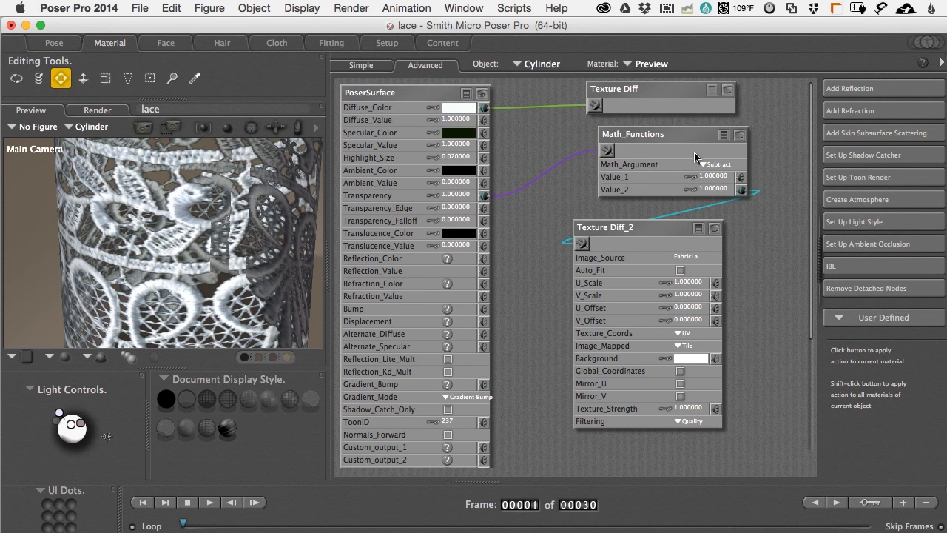
click(724, 135)
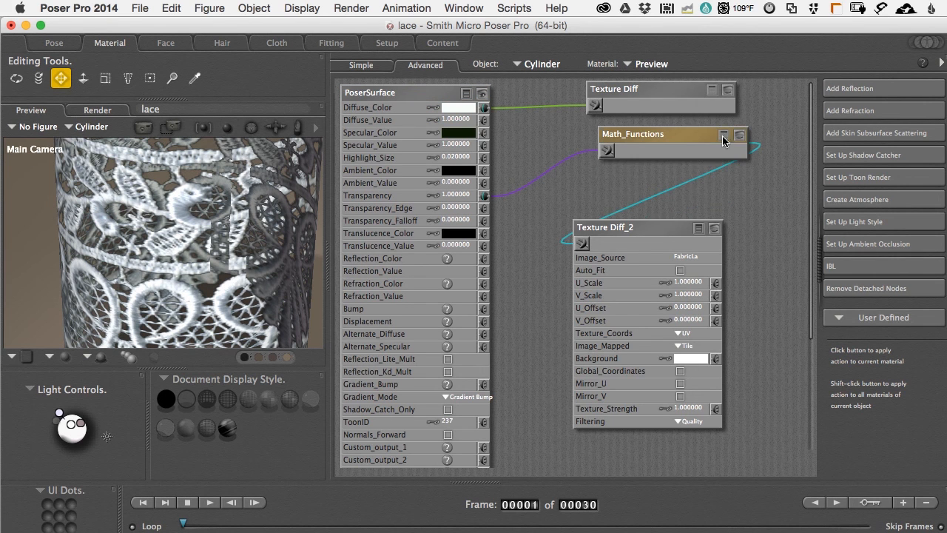
click(698, 228)
drag(656, 224, 684, 168)
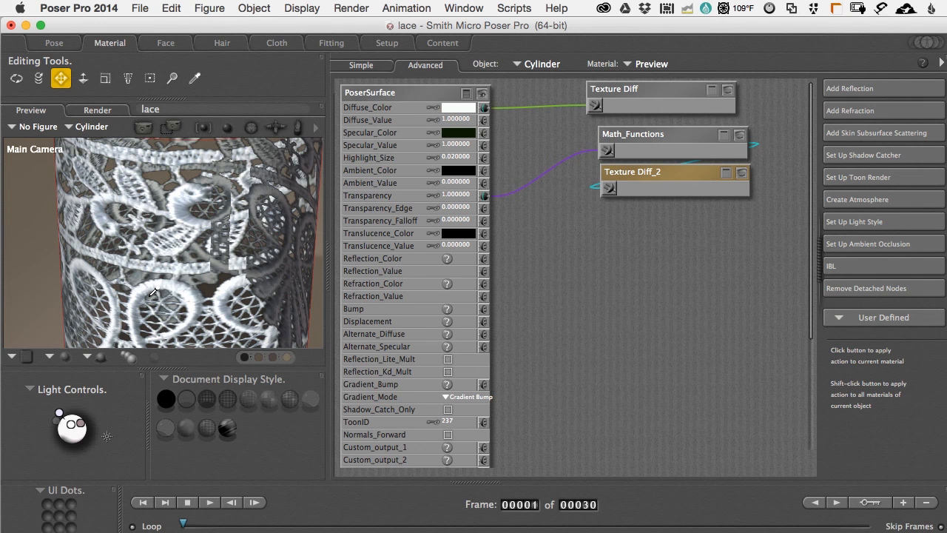
scroll(408, 296, down, 1)
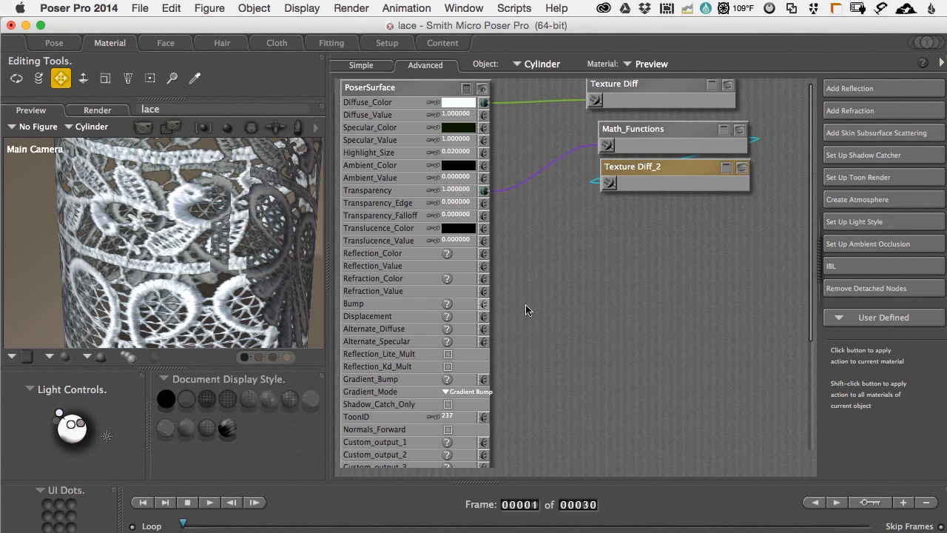
Shift the Texture Diff_2 node slightly away from Math_Functions and rename it Trans
click(595, 267)
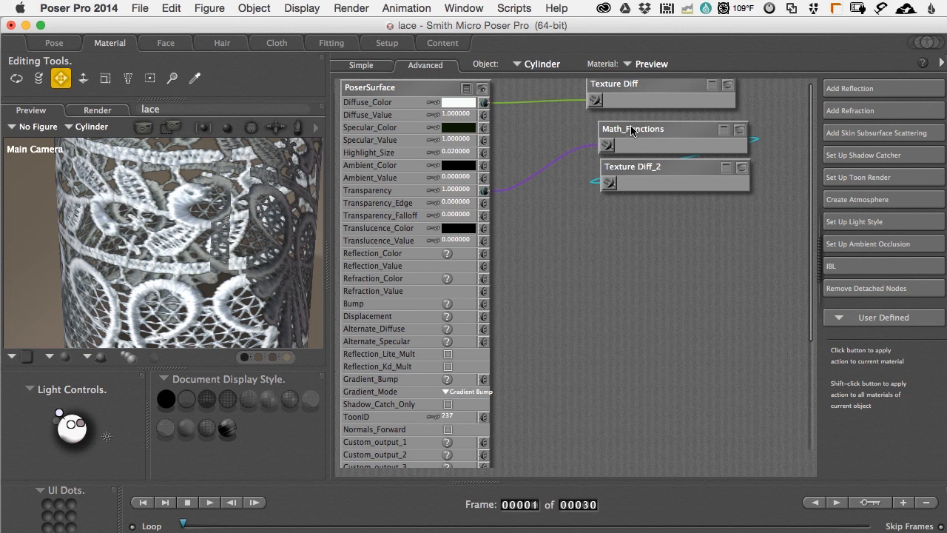
click(640, 168)
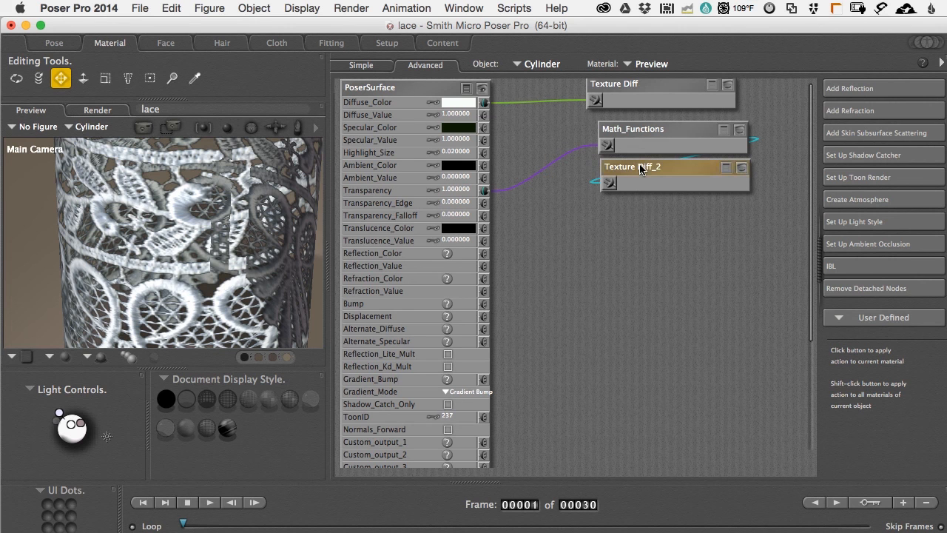
click(628, 238)
mouse_move(654, 164)
mouse_down()
mouse_move(657, 185)
mouse_move(644, 188)
mouse_move(647, 175)
mouse_up()
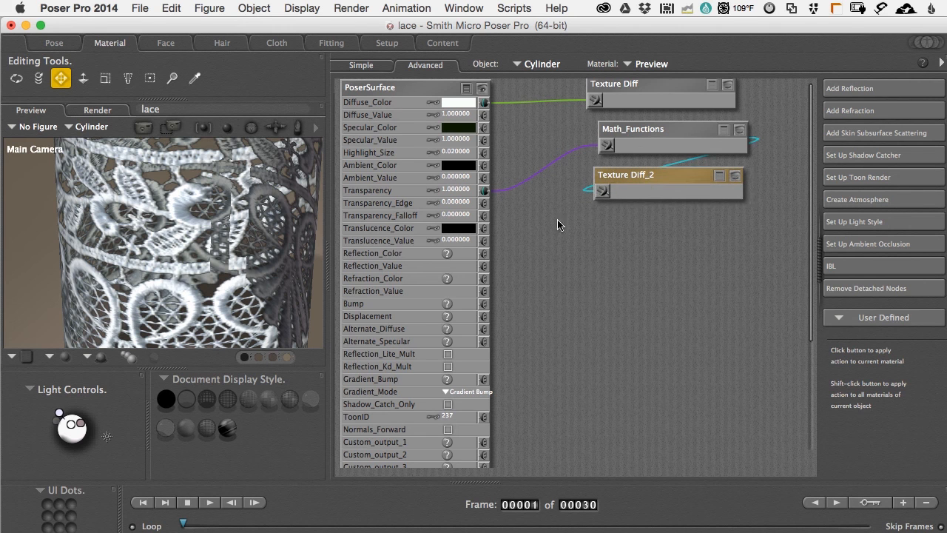
double_click(625, 175)
text(Tr)
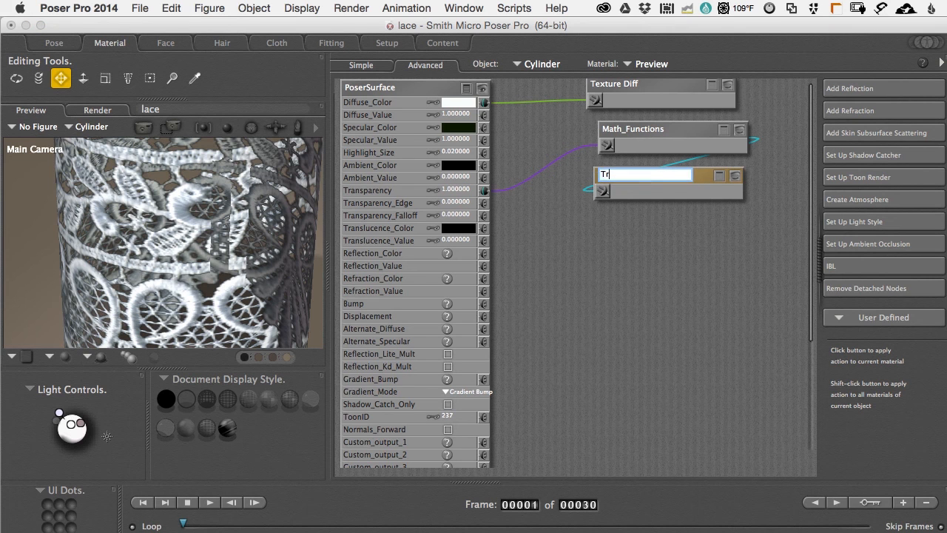
key(Return)
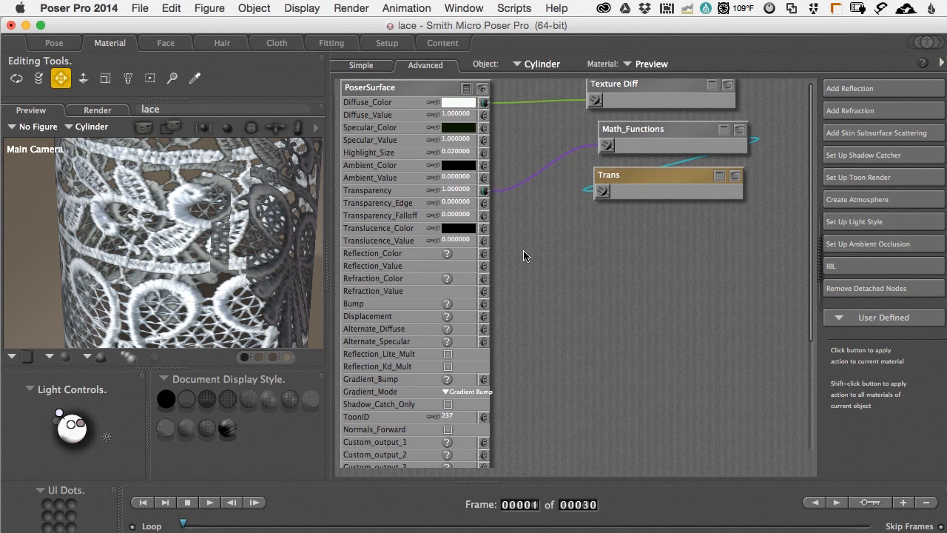
click(519, 256)
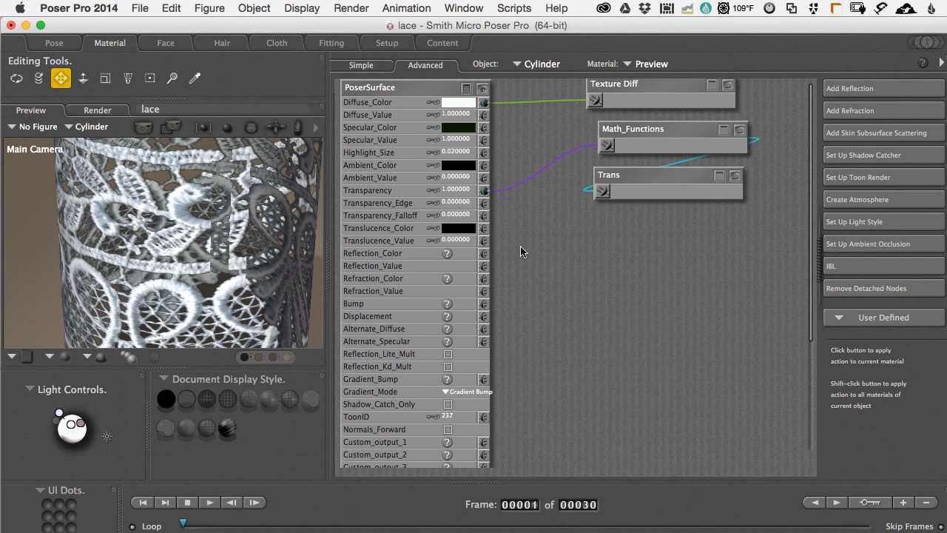
Add a 2D image_map node below the Trans node and name it Normal Bump
right_click(520, 251)
mouse_move(615, 249)
mouse_move(713, 315)
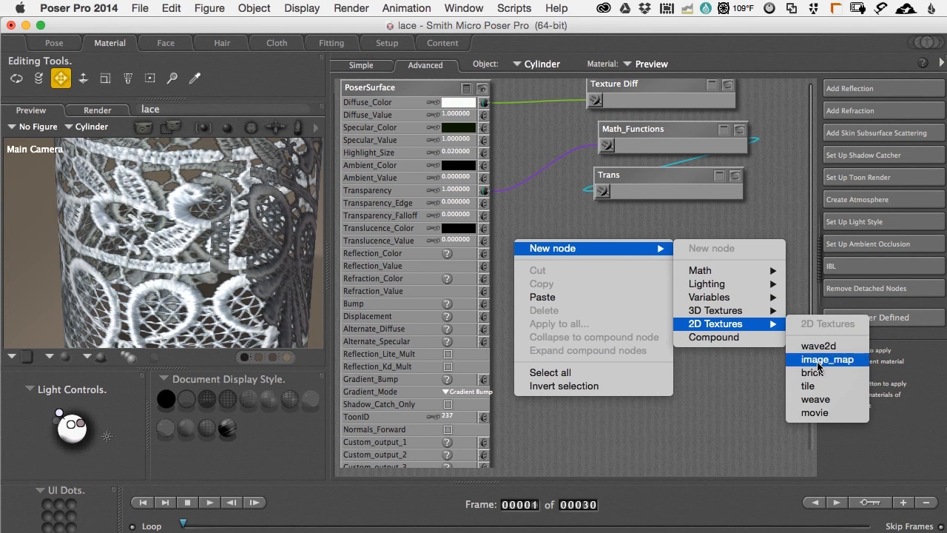
click(819, 367)
drag(585, 255, 572, 222)
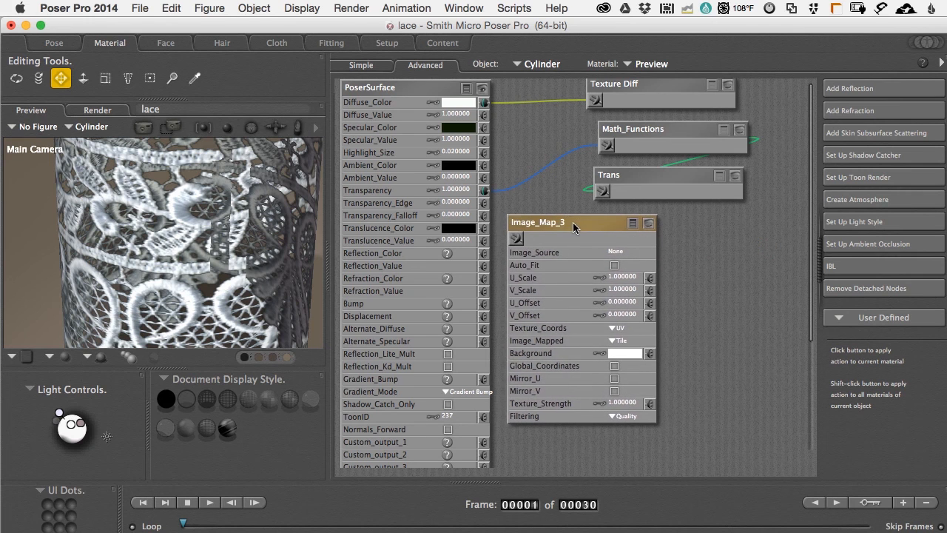
double_click(547, 222)
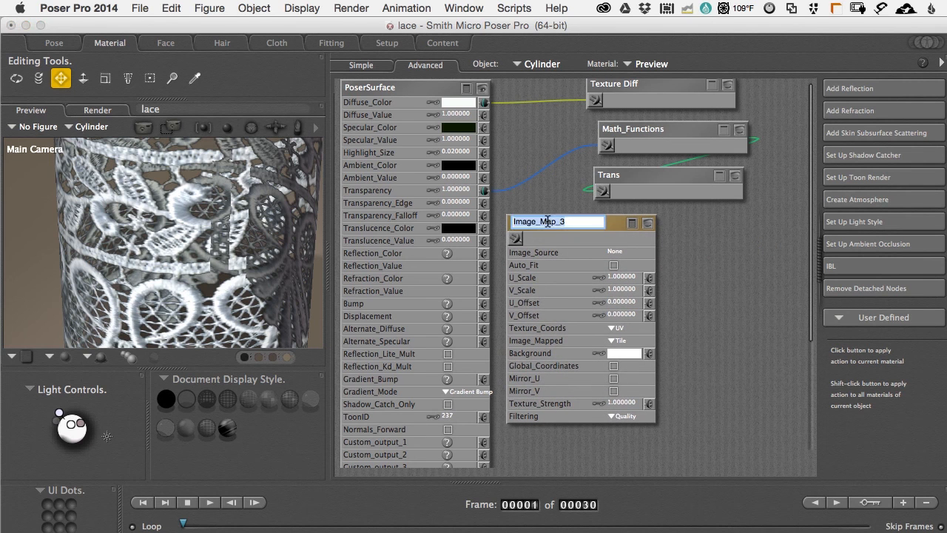
text(Normal Bump)
key(Return)
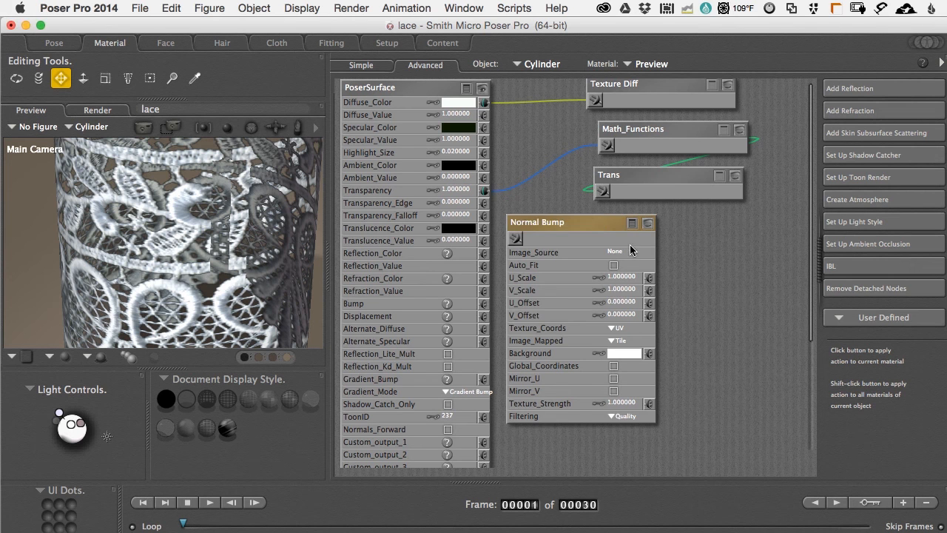
Load FabricLaceTrims0032_M_NRM.png from the 20 Cloth folder as the Normal Bump node's Image_Source
click(611, 254)
click(614, 255)
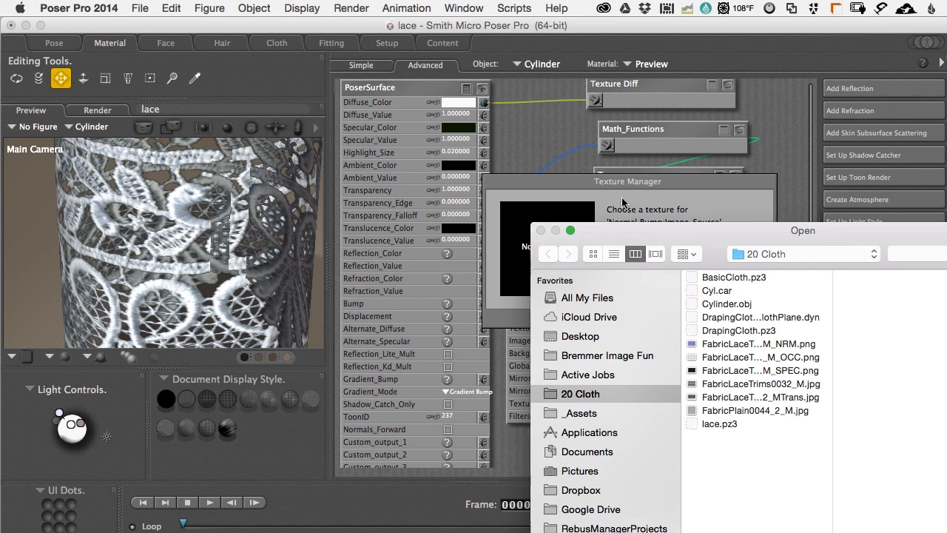
drag(767, 234, 607, 29)
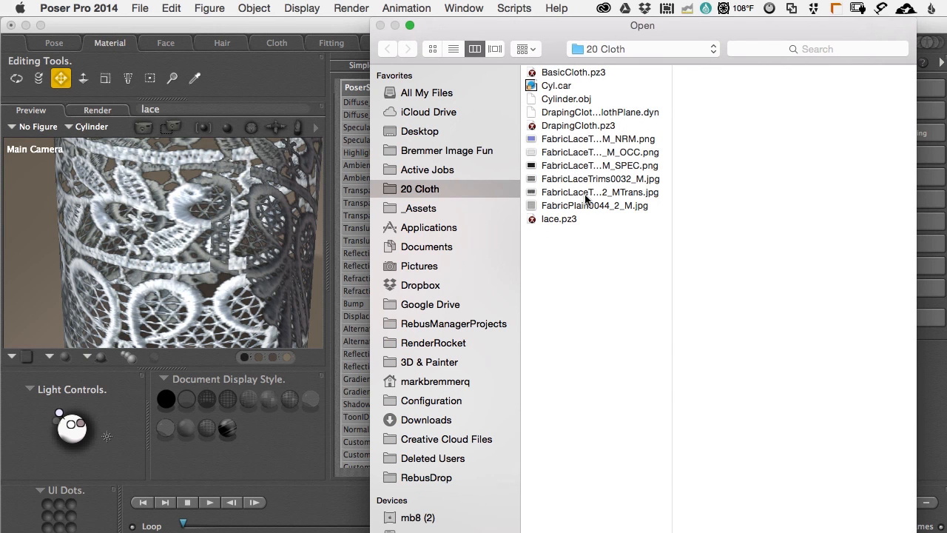
click(557, 139)
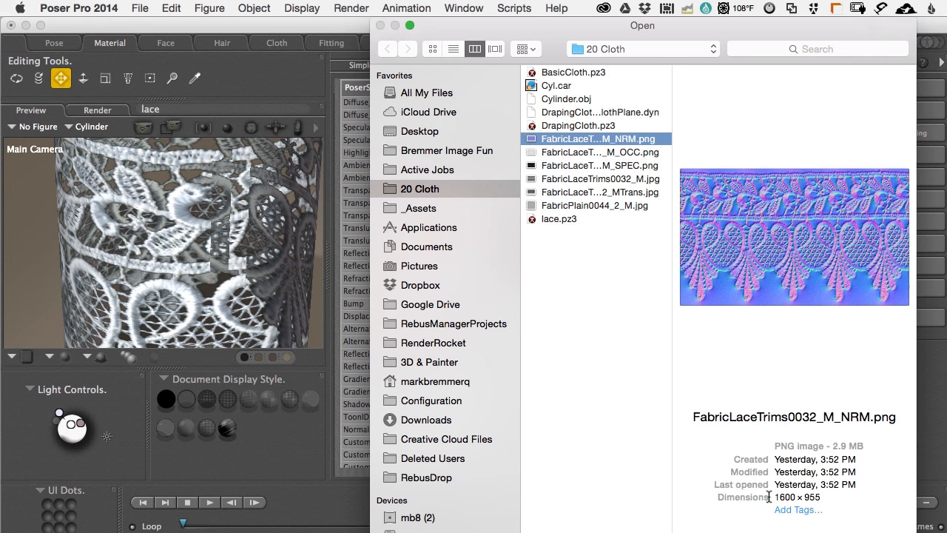
key(Return)
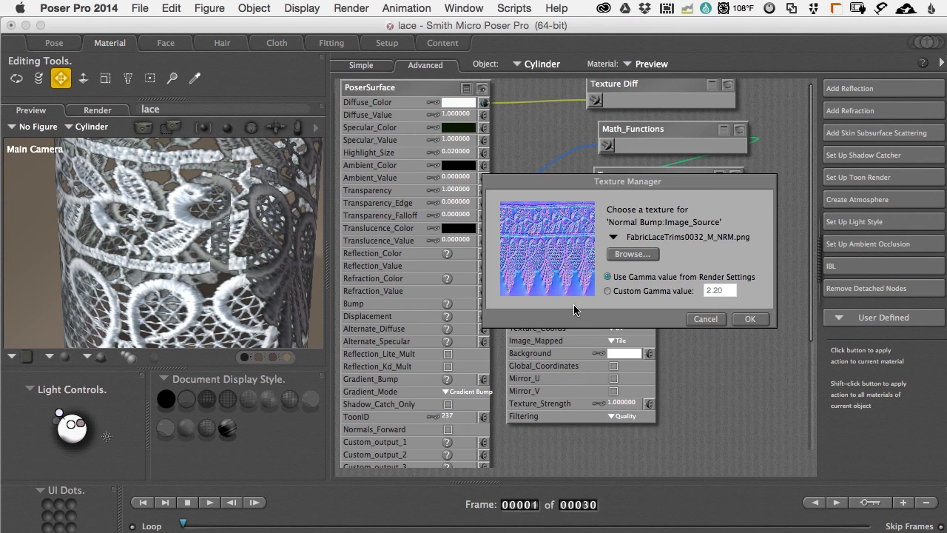
click(748, 319)
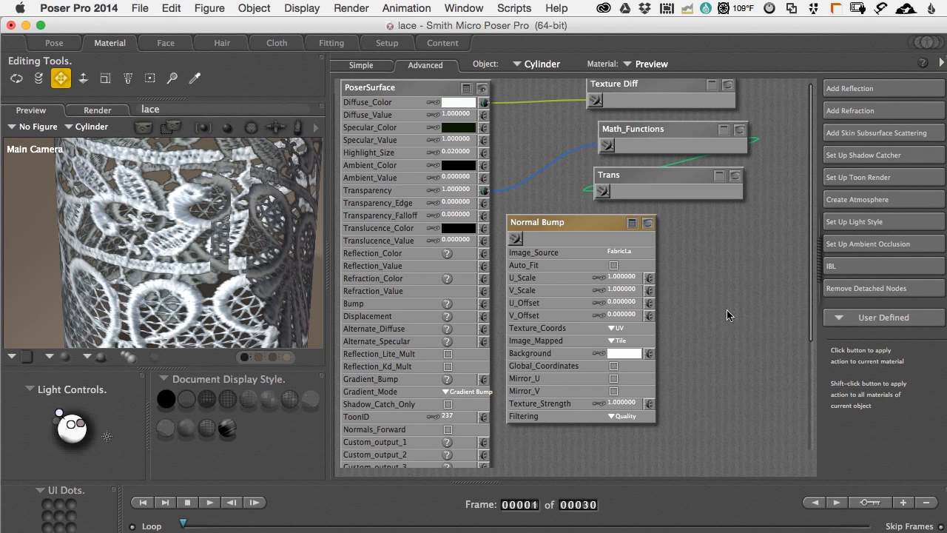
Connect the Normal Bump node to the PoserSurface Gradient_Bump channel, then collapse it and park it lower in the node area
drag(523, 225, 485, 379)
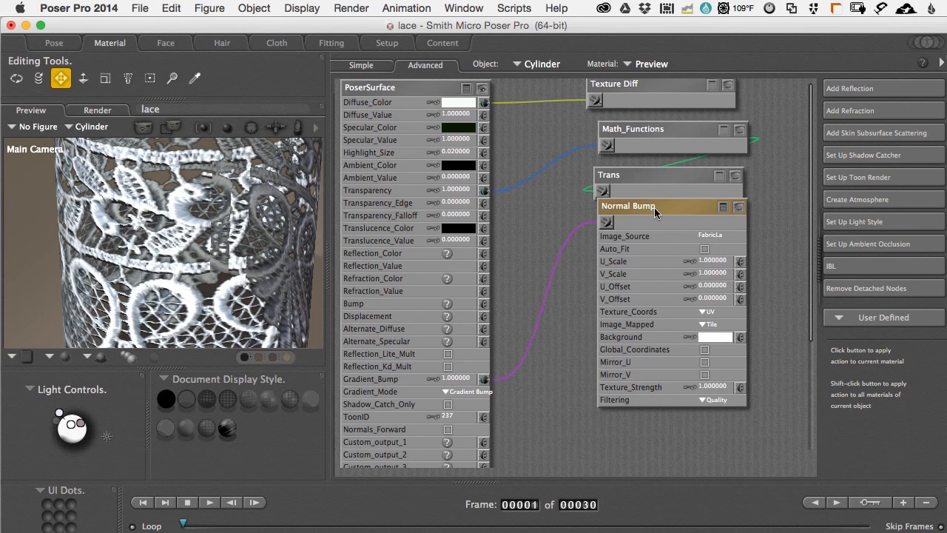
click(722, 208)
drag(661, 208, 646, 417)
Paste a copy of the Normal Bump node and rename the copy Specular
key(super+v)
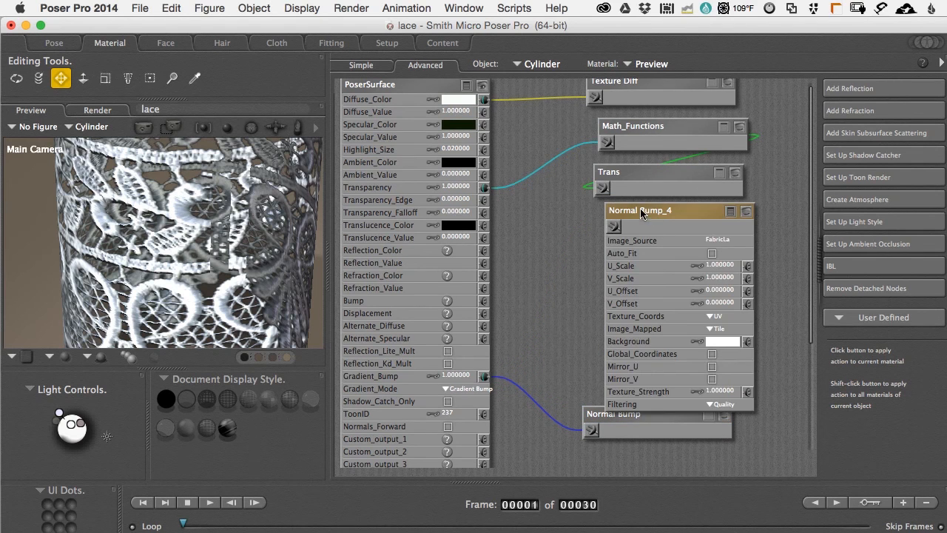
double_click(640, 210)
text(Sp)
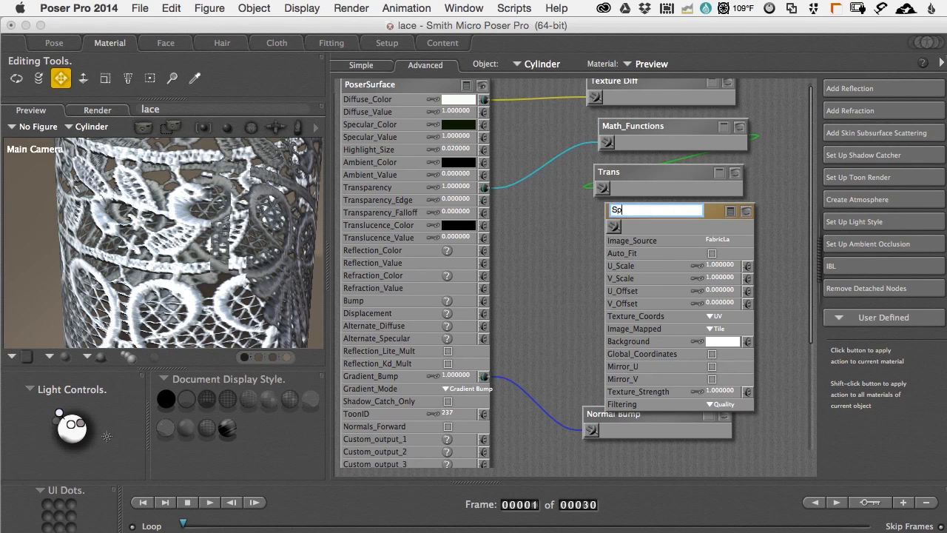
text(ecular)
key(Return)
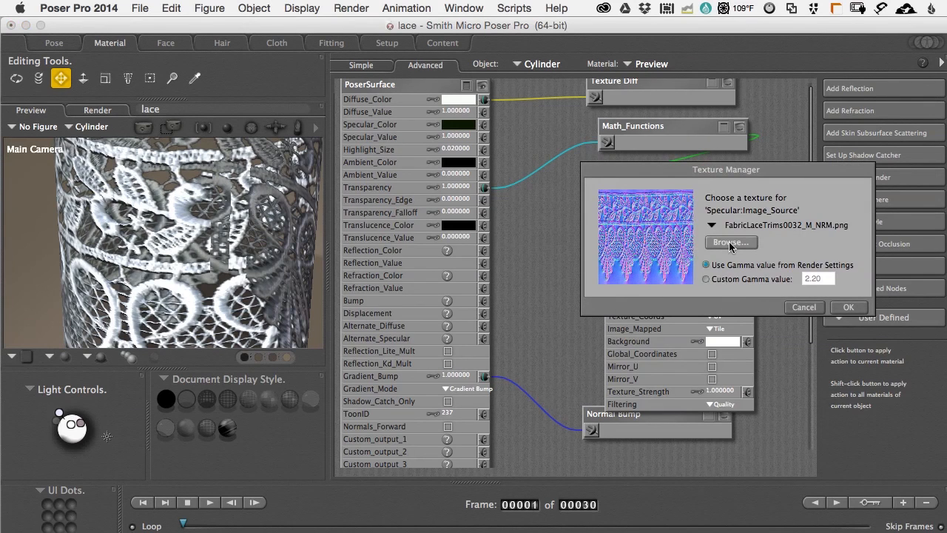
Load FabricLaceTrims0032_M_SPEC.png from the 20 Cloth folder as the Specular node's Image_Source
click(725, 242)
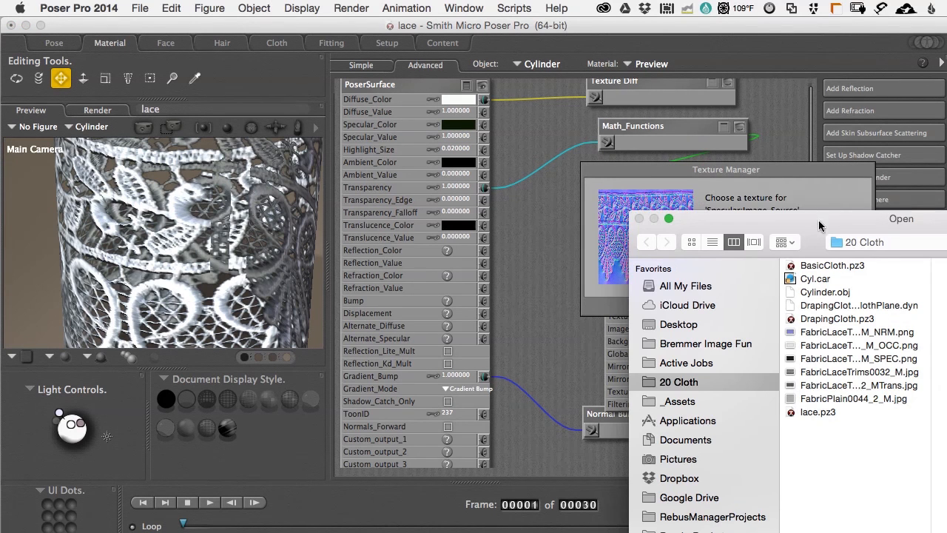
click(797, 328)
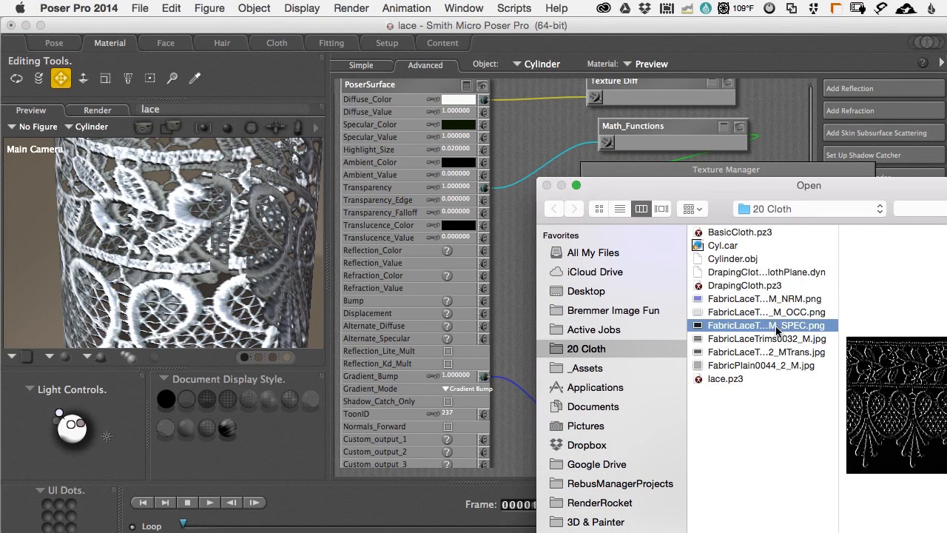
drag(755, 194, 593, 137)
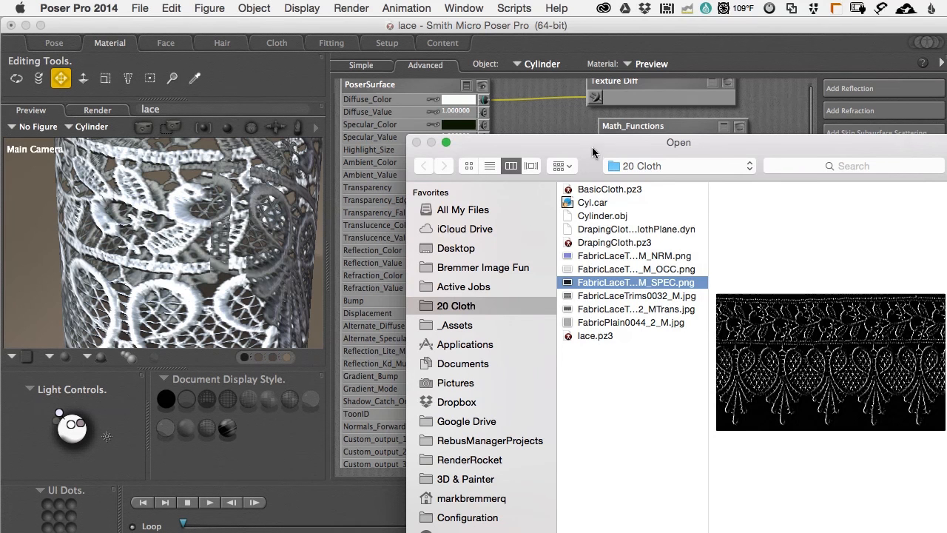
drag(592, 153, 536, 108)
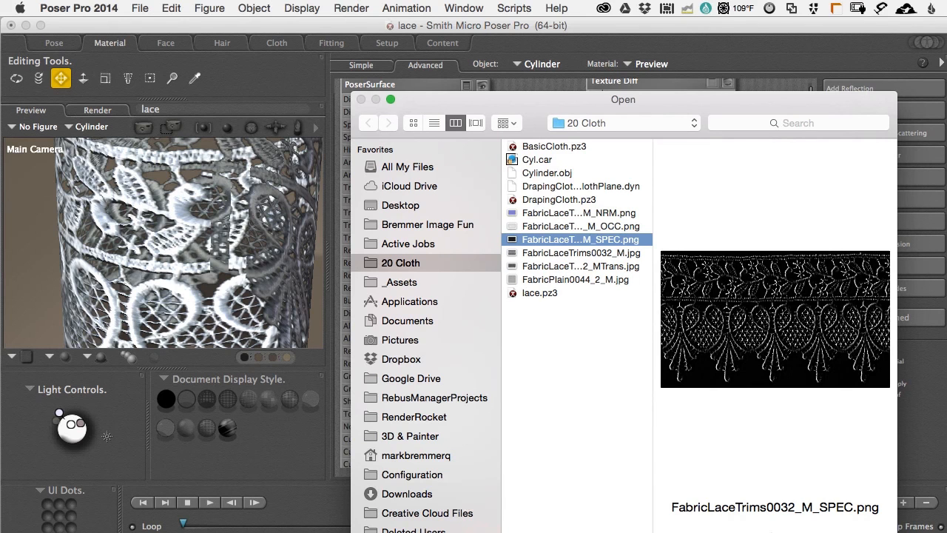
key(Return)
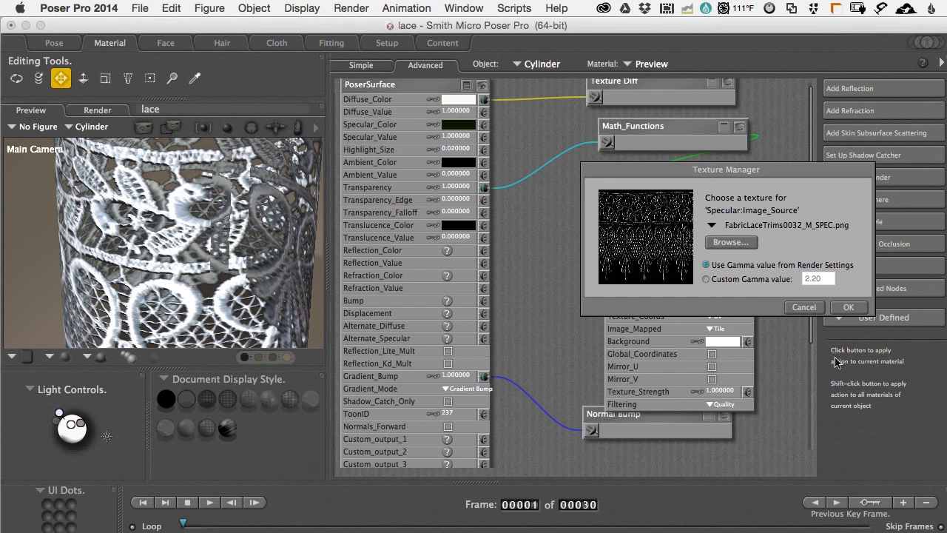
click(845, 311)
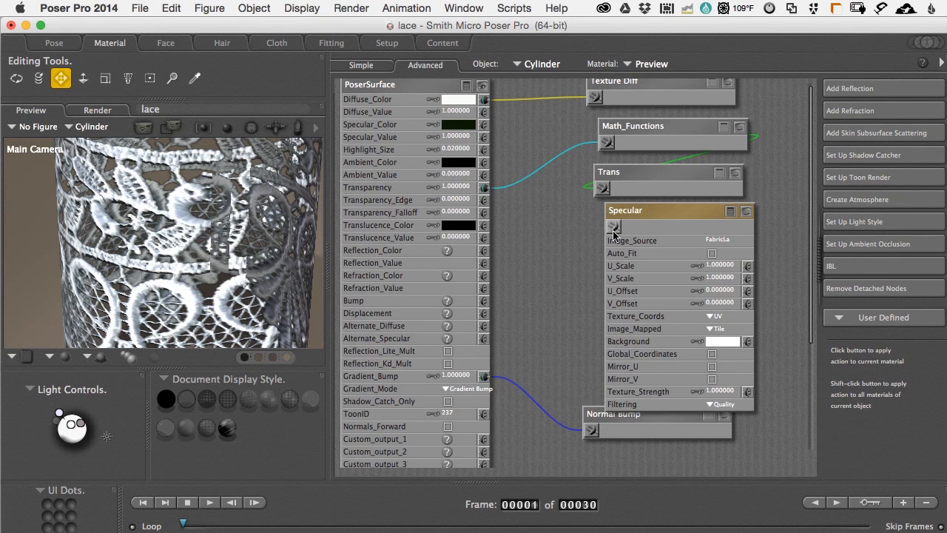
Connect the Specular node to the PoserSurface Specular_Value channel and set Specular_Color to a pale blue-grey sampled from the previewed lace
drag(614, 226, 488, 145)
click(465, 126)
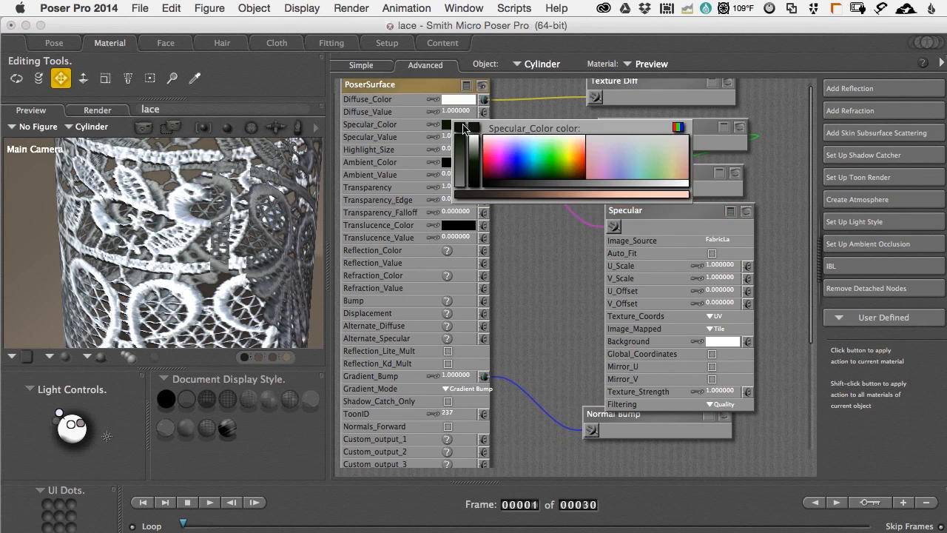
click(181, 209)
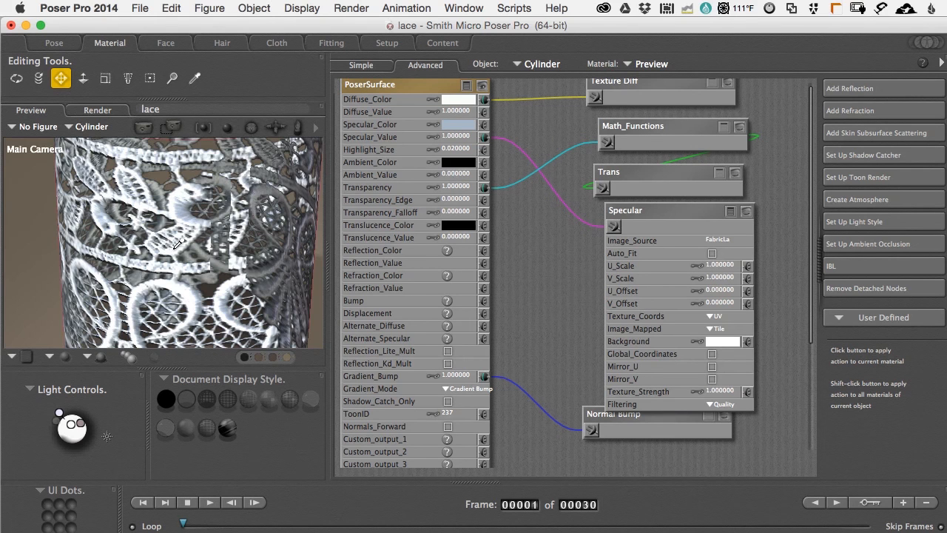
Render the lace close-up, and render again with the camera pulled back to show the whole cylinder
key(super+r)
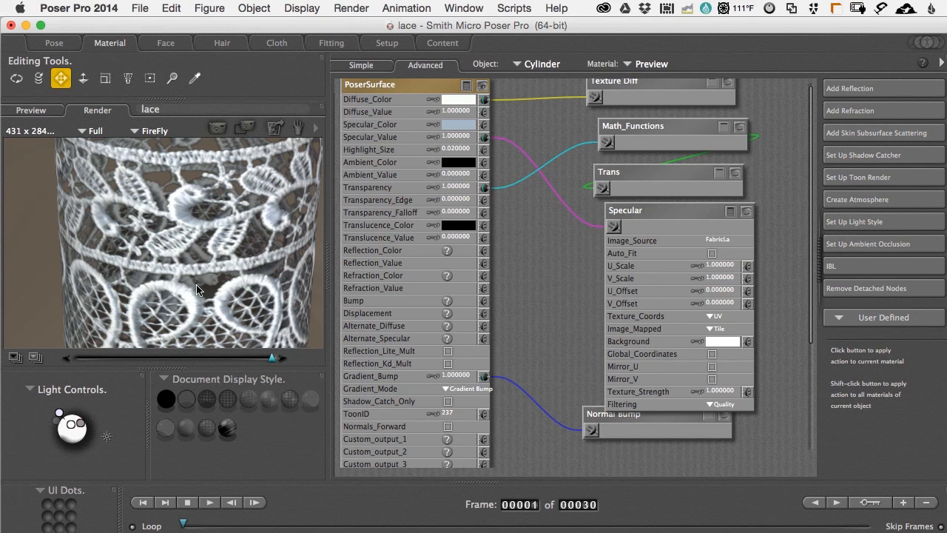
click(32, 111)
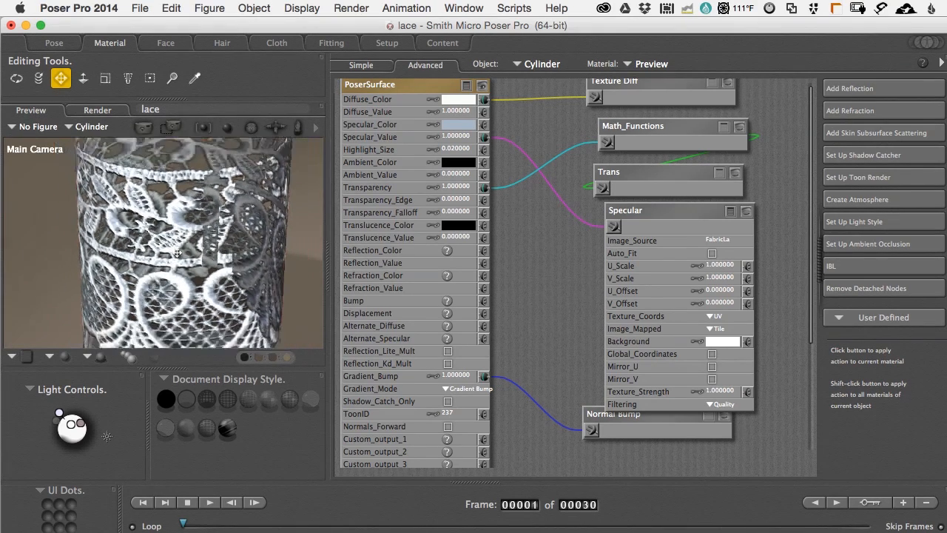
scroll(177, 253, down, 10)
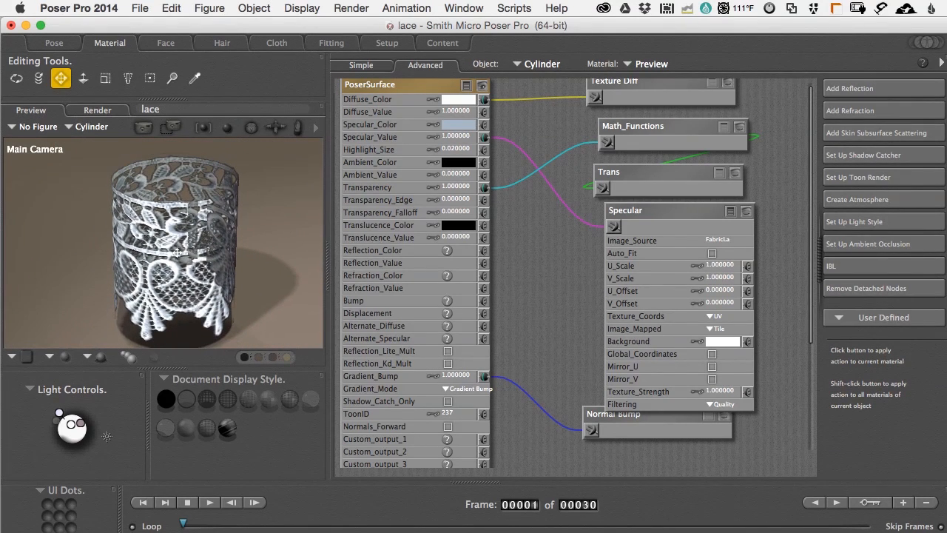
middle_drag(175, 268, 140, 265)
key(super+r)
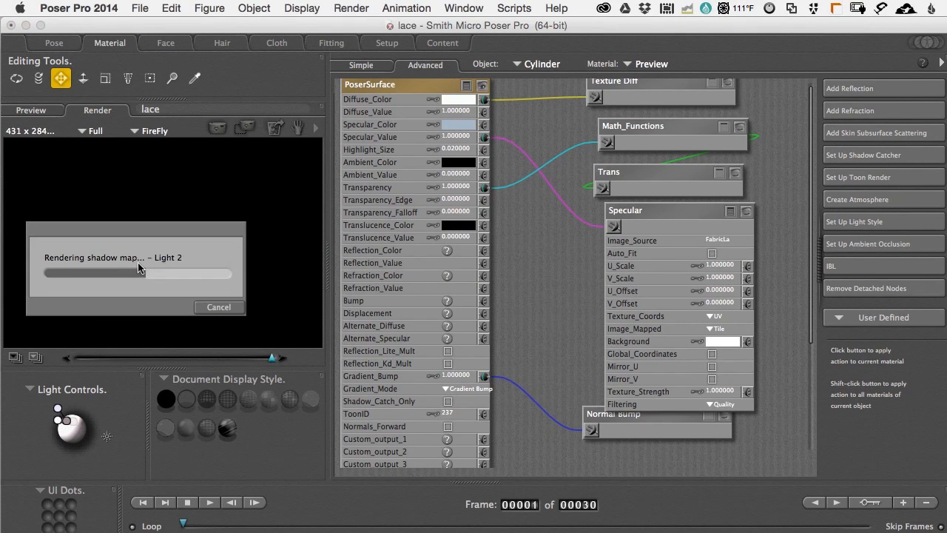